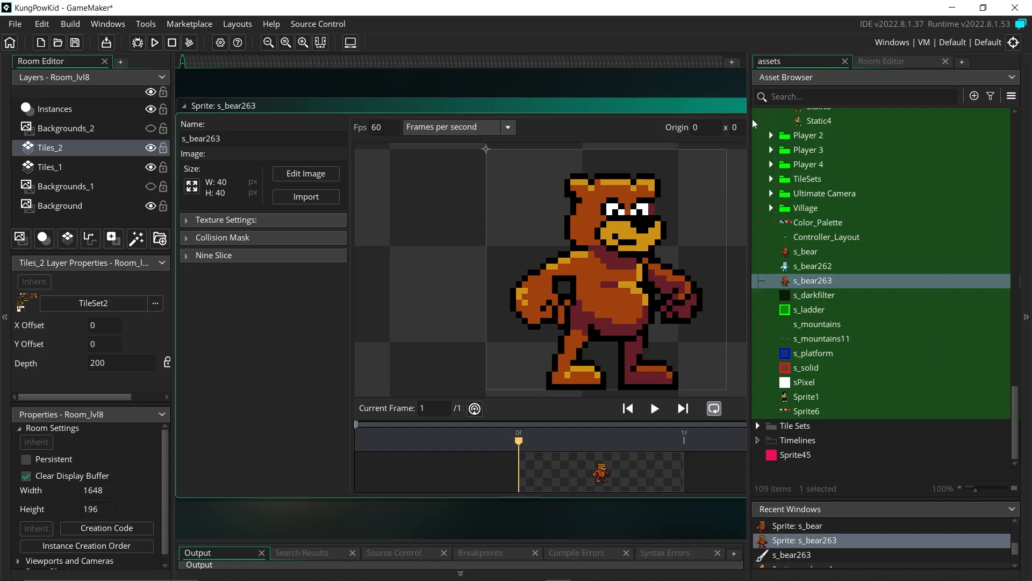
Step: Widen the s_bear263 sprite editor by dragging the Asset Browser splitter right
drag(750, 119, 932, 143)
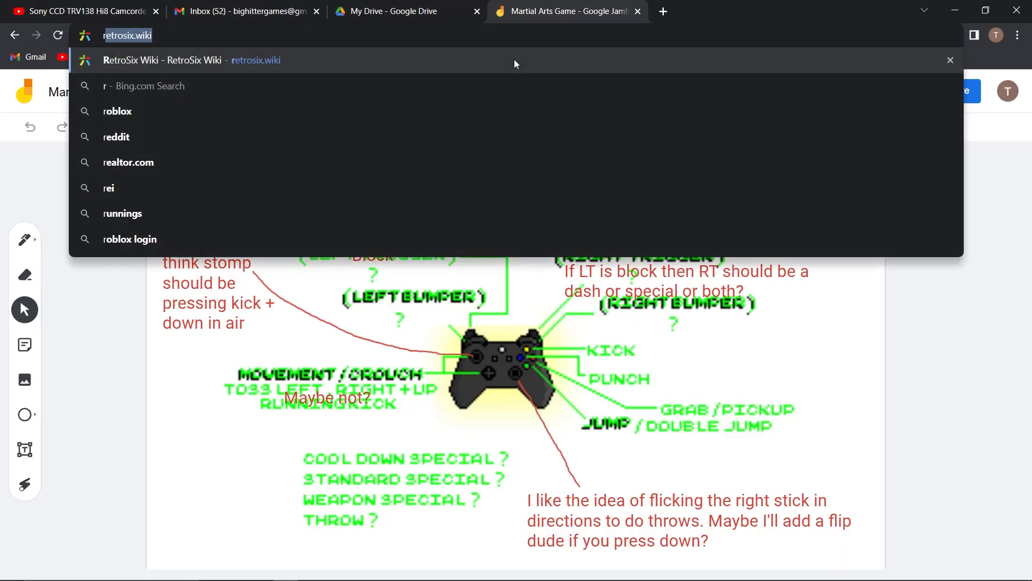
Step: Type 'running sprite' into Chrome's address bar
text(unning sprite)
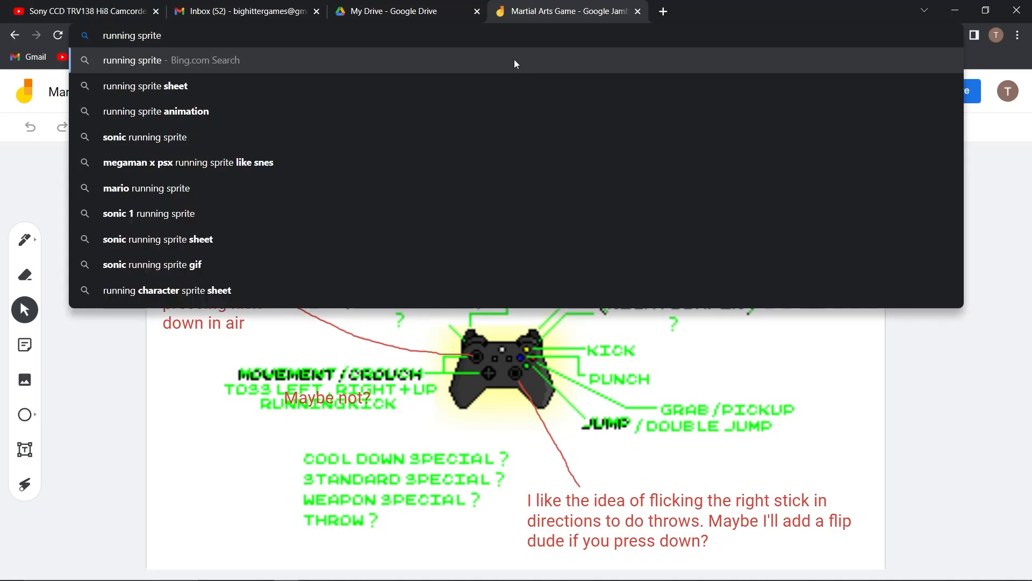
Step: Search Bing images for 'running sprite', view the running-man 8-frame sheet, and return to GameMaker
key(Return)
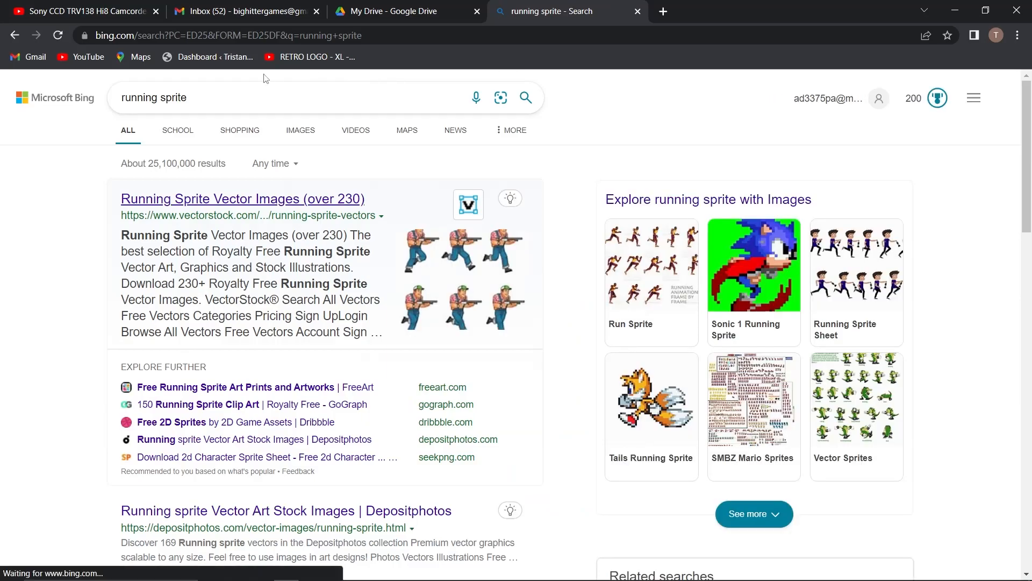
click(306, 134)
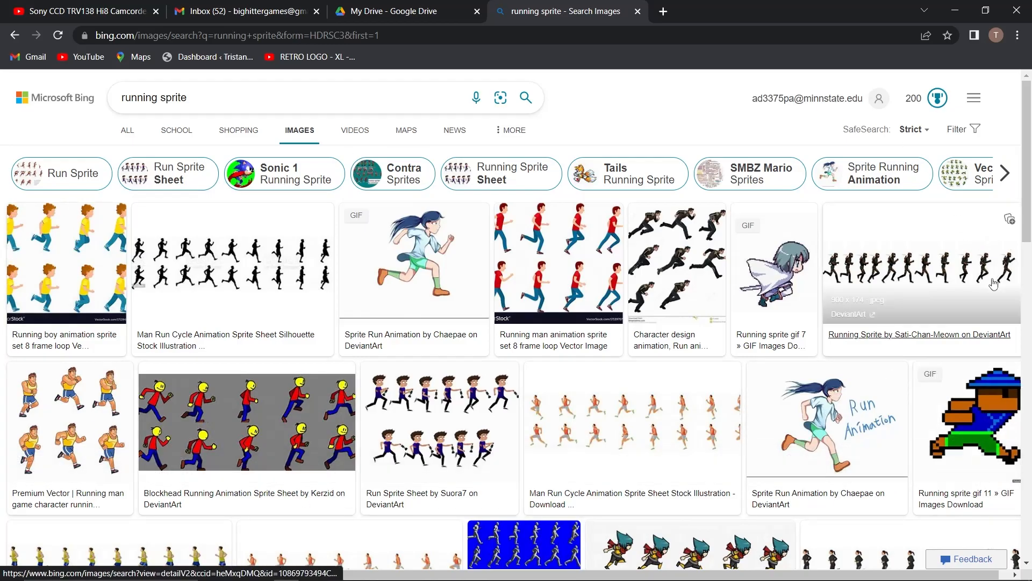
scroll(994, 285, down, 10)
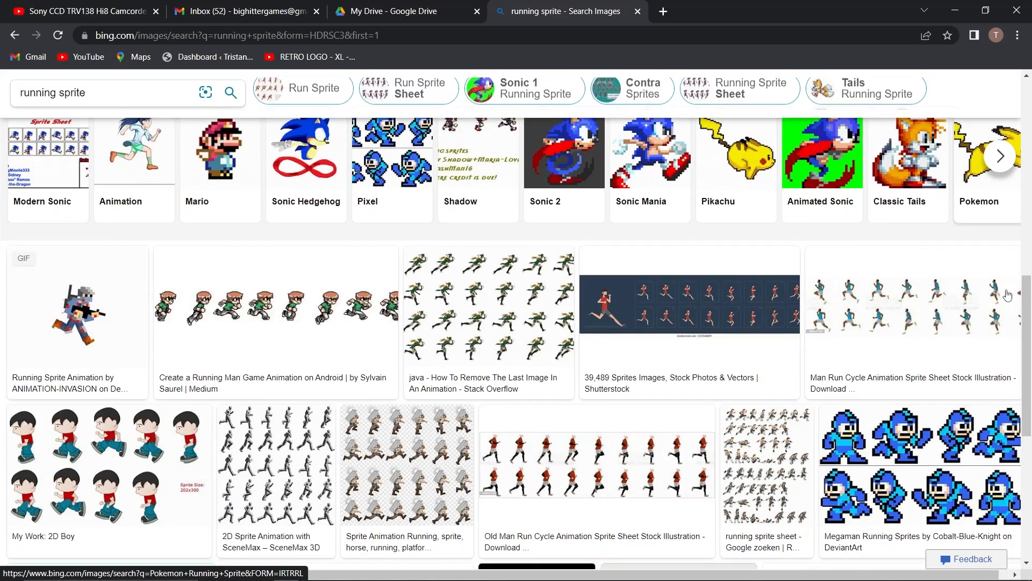
scroll(1007, 295, down, 15)
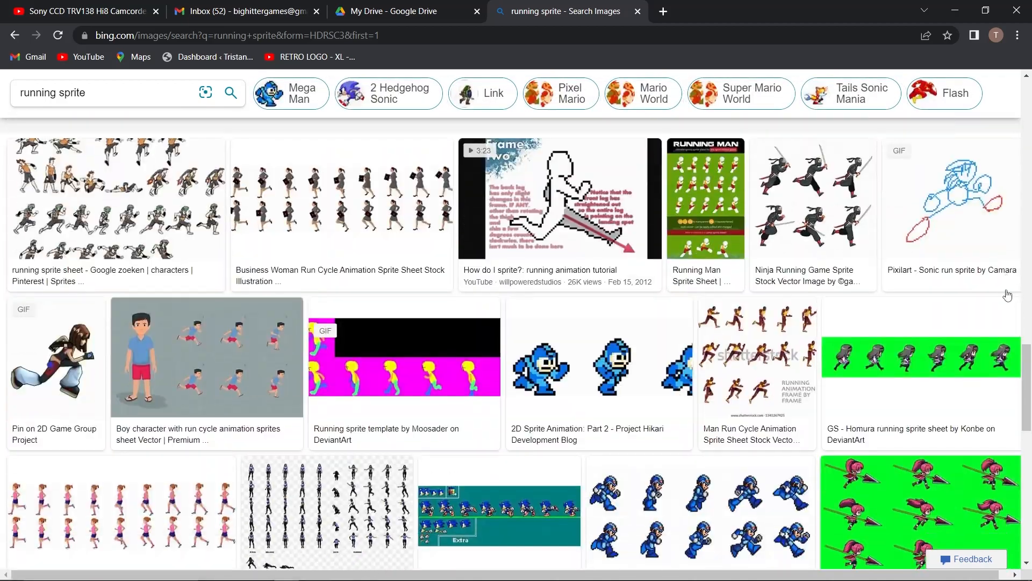
scroll(1008, 296, down, 1)
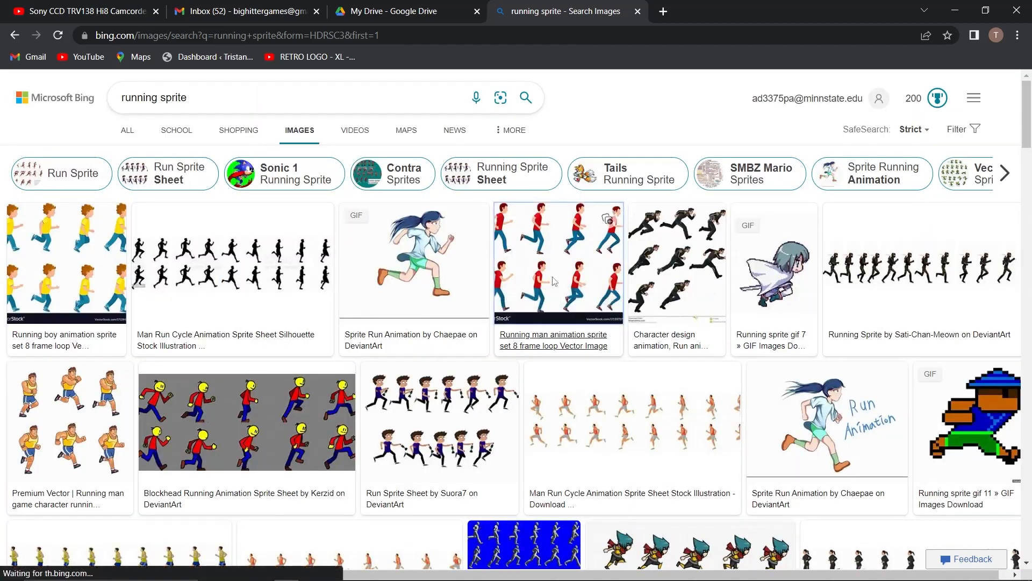
click(552, 277)
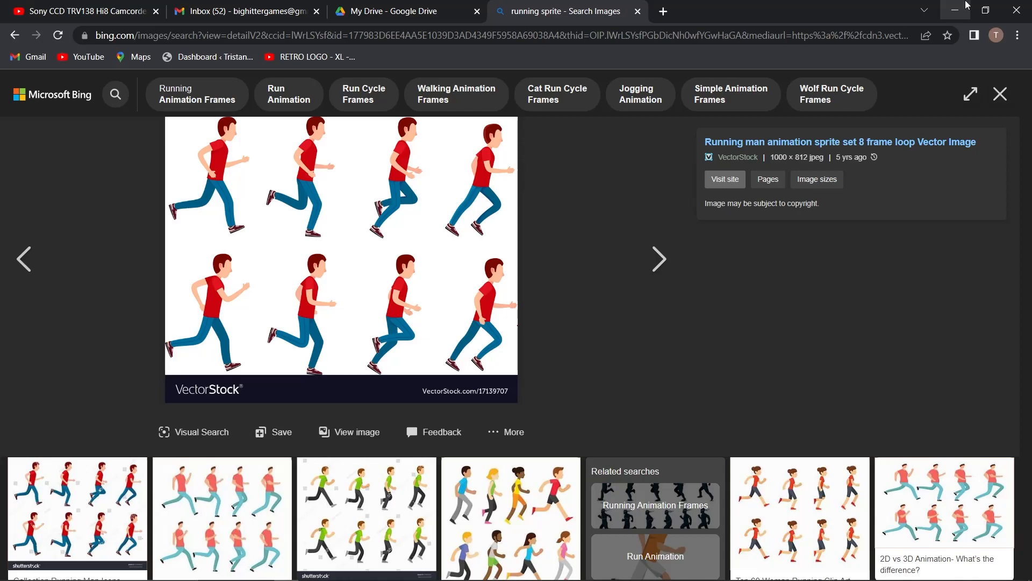
click(955, 10)
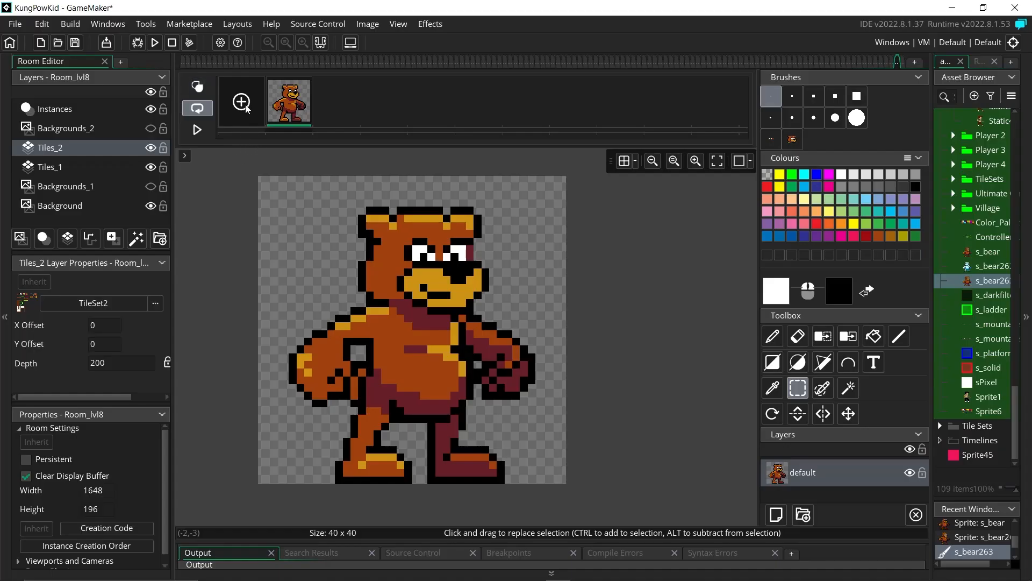
Step: Add seven blank frames after the bear image, for eight frames in total
click(242, 102)
click(242, 103)
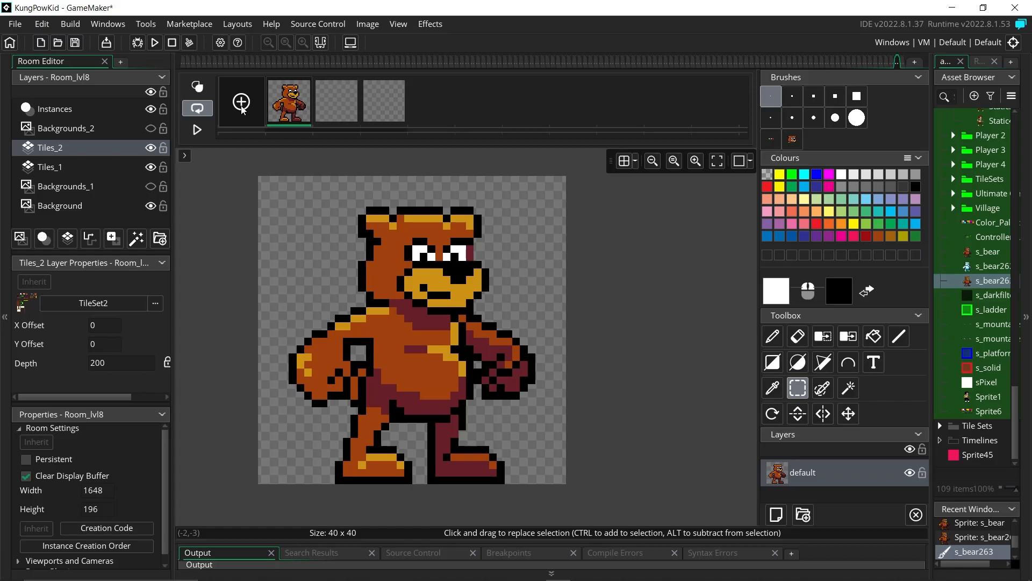
click(242, 102)
click(241, 102)
click(242, 103)
click(241, 102)
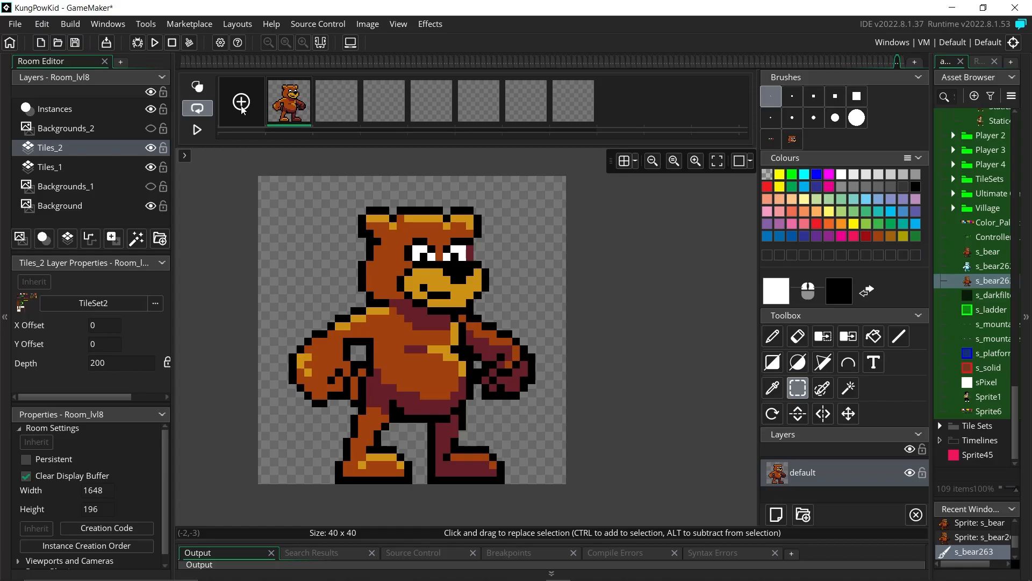
click(242, 103)
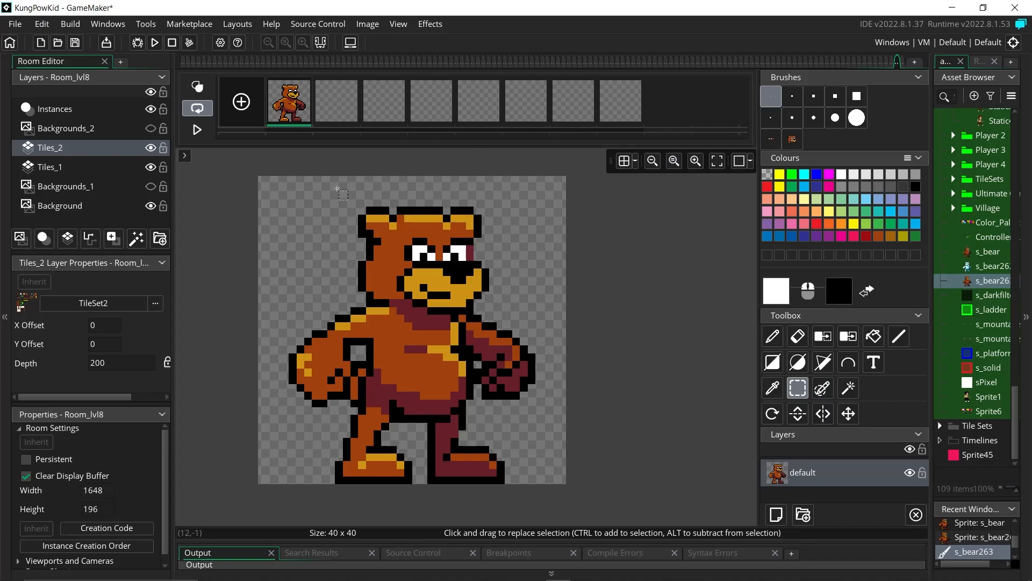
Step: Select the bear's head and copy the selection as a brush
drag(343, 183, 505, 314)
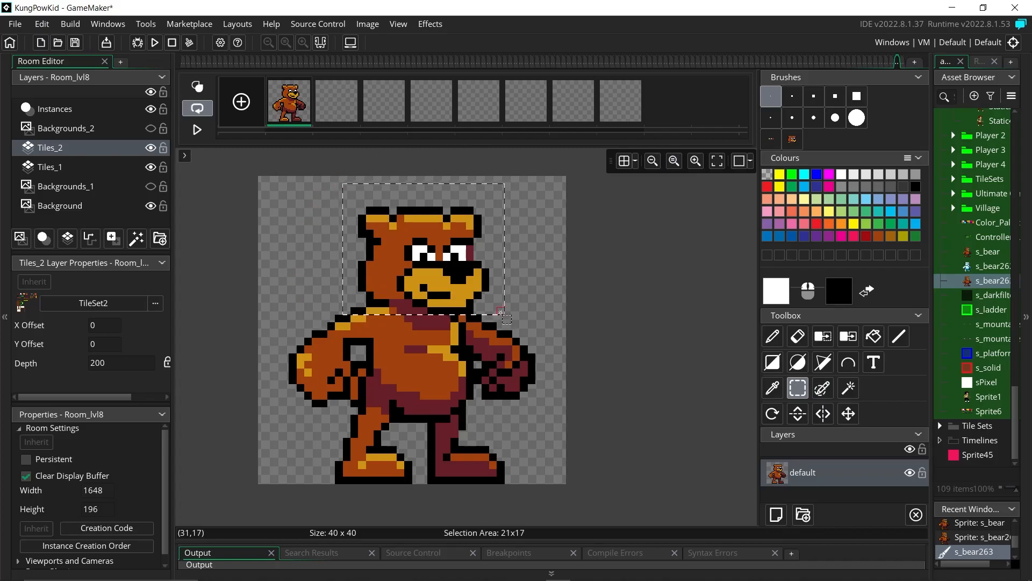
drag(407, 275, 406, 268)
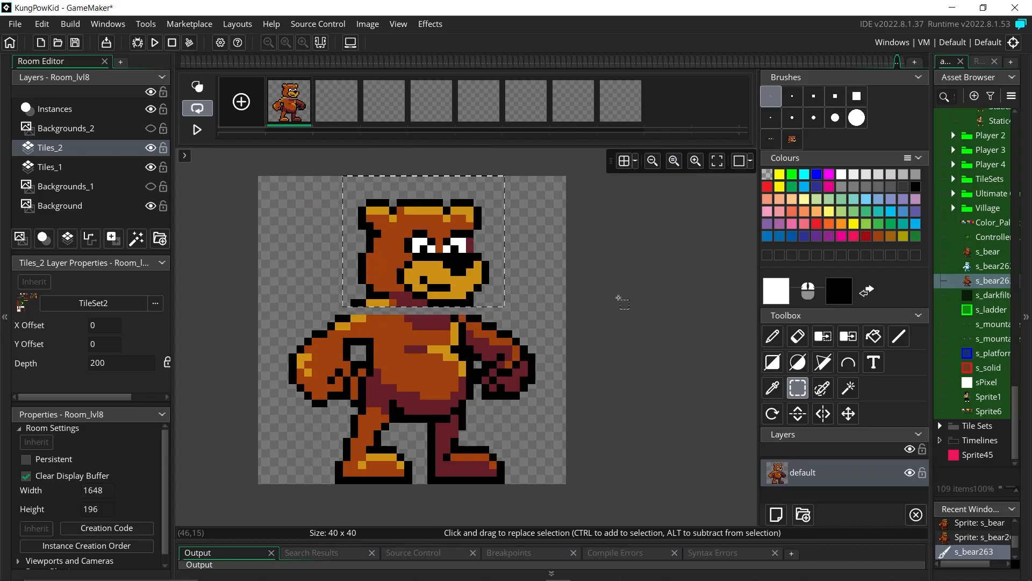
drag(289, 176, 536, 306)
click(398, 24)
mouse_move(368, 24)
click(379, 52)
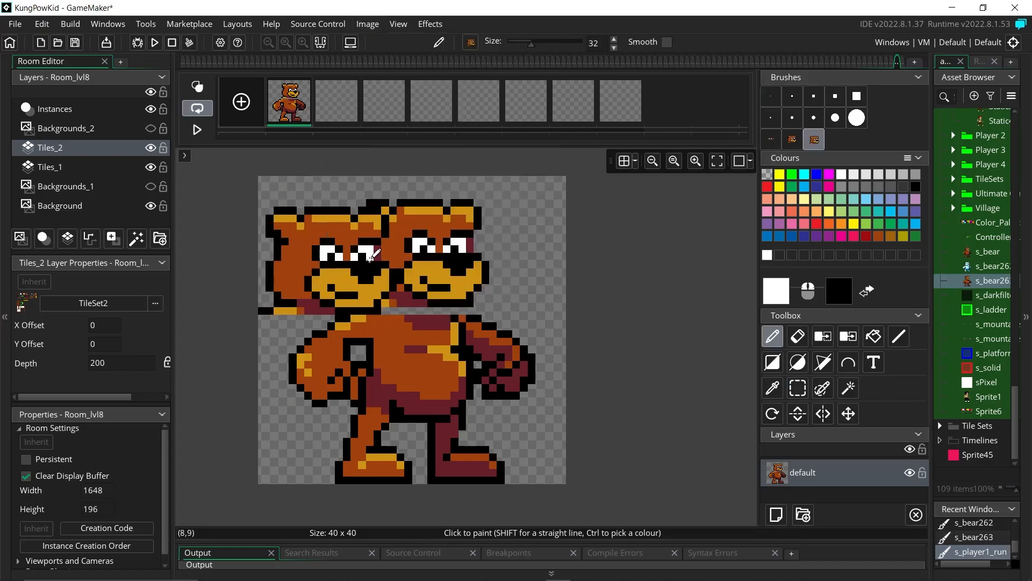
Step: With onion skinning on, stamp the head brush onto frames 2 through 5
click(348, 110)
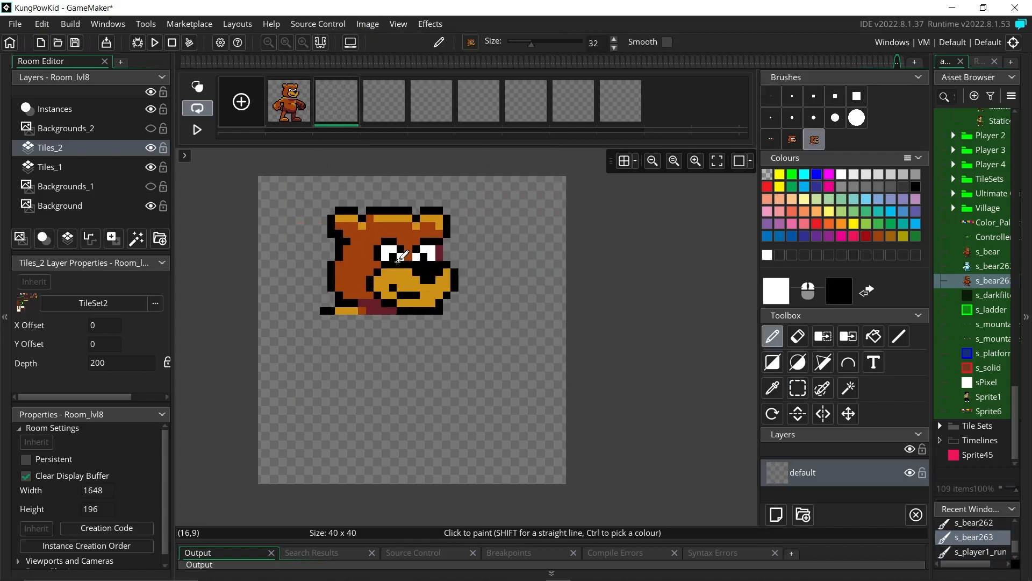
click(197, 86)
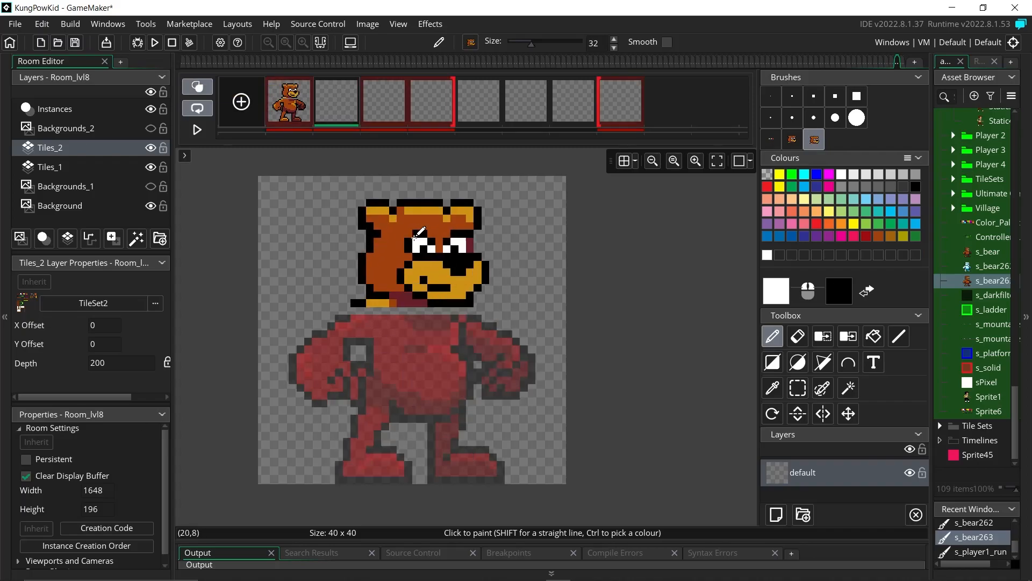
click(420, 253)
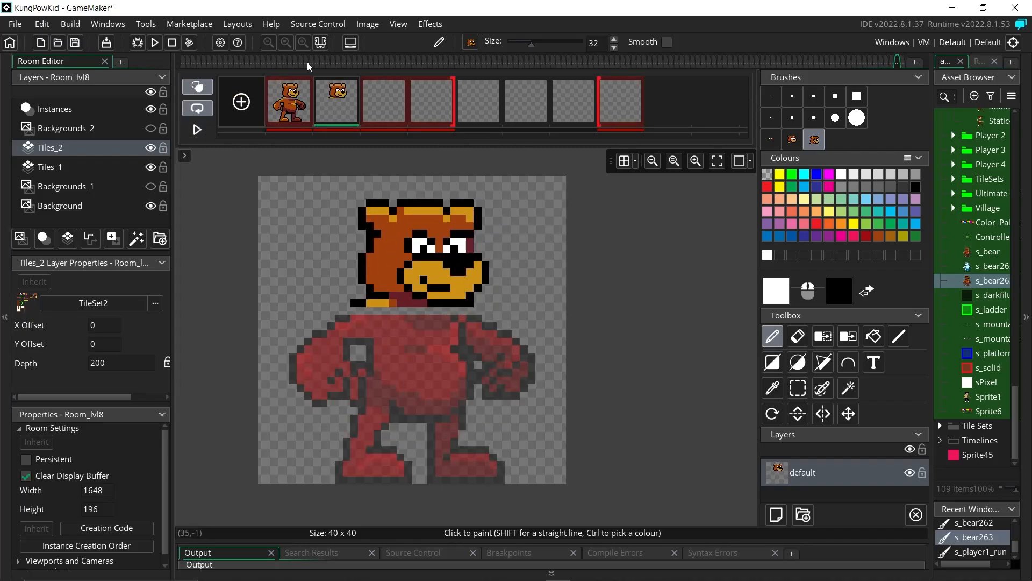
click(374, 111)
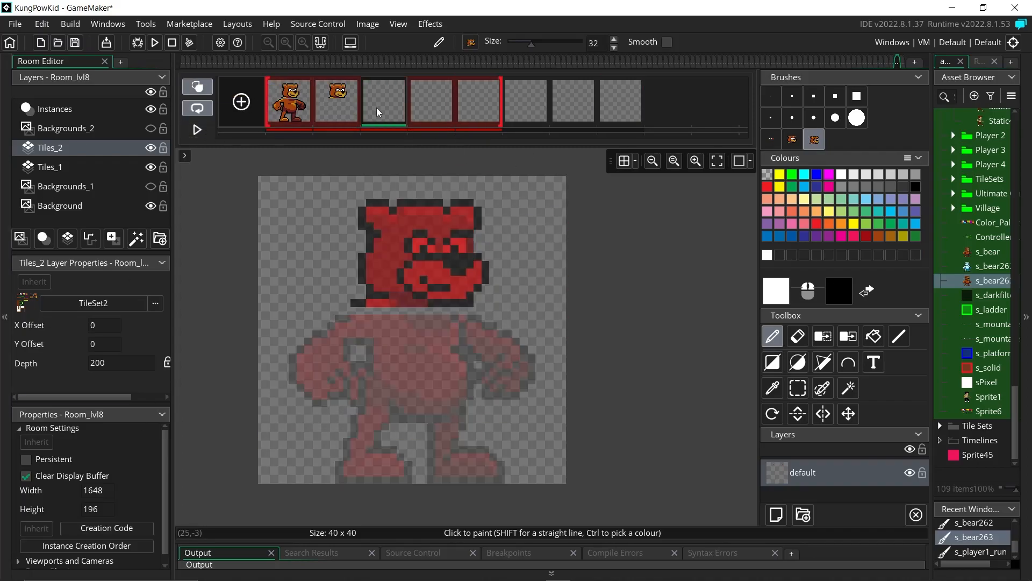
click(417, 253)
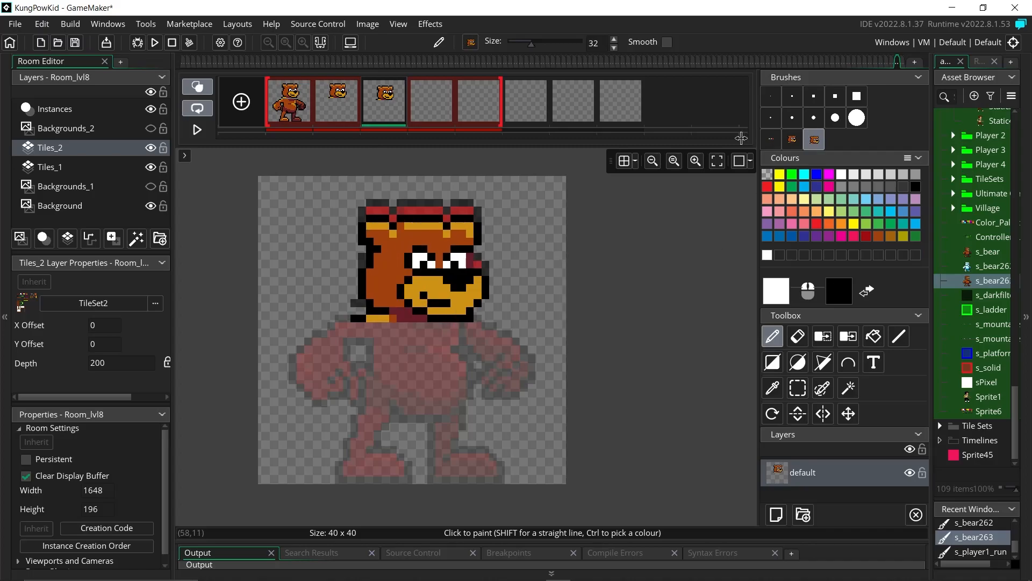
click(439, 106)
click(419, 261)
click(478, 114)
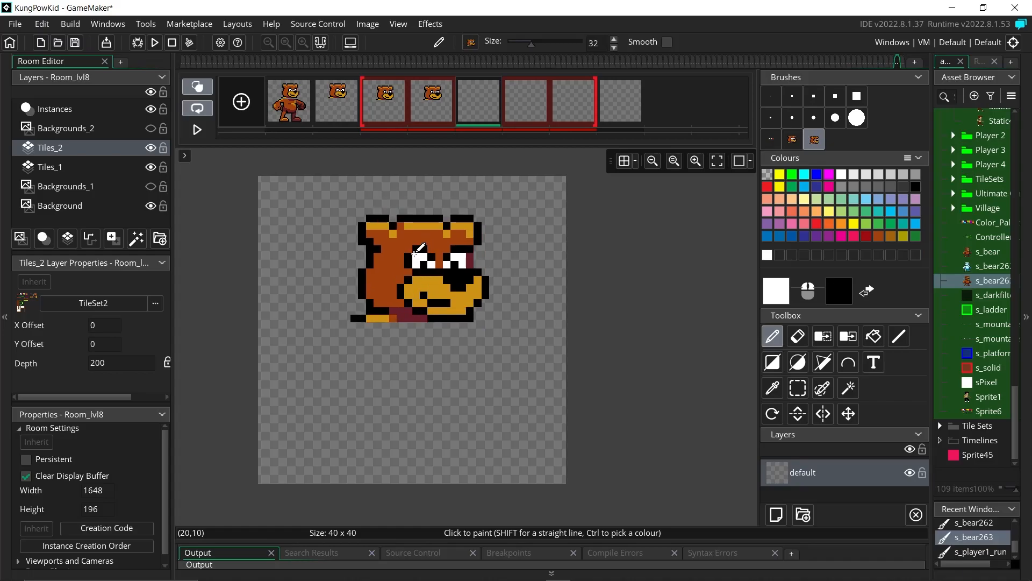
click(417, 236)
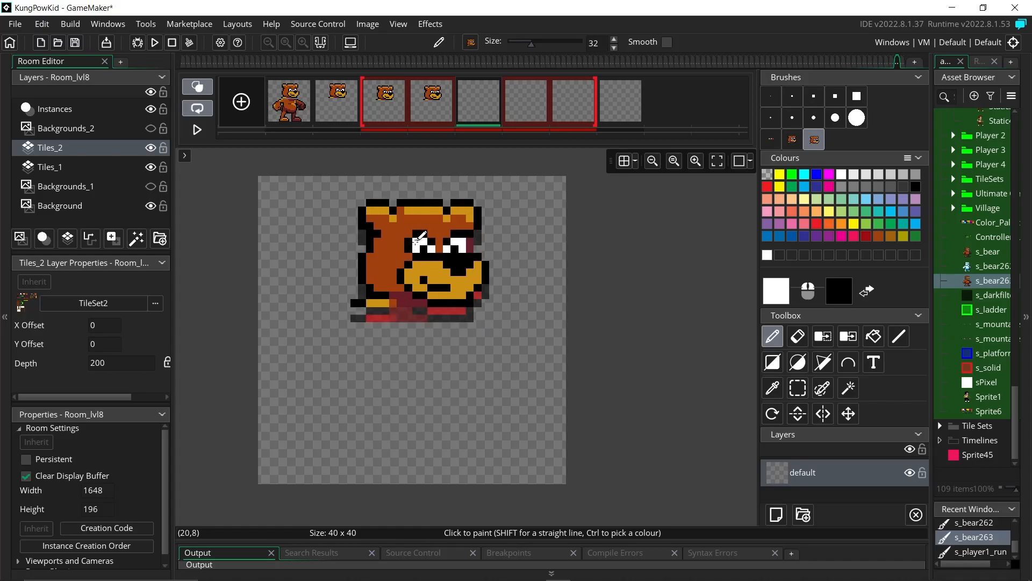
Step: Stamp the head brush onto frames 6, 7 and 8
click(520, 105)
click(420, 239)
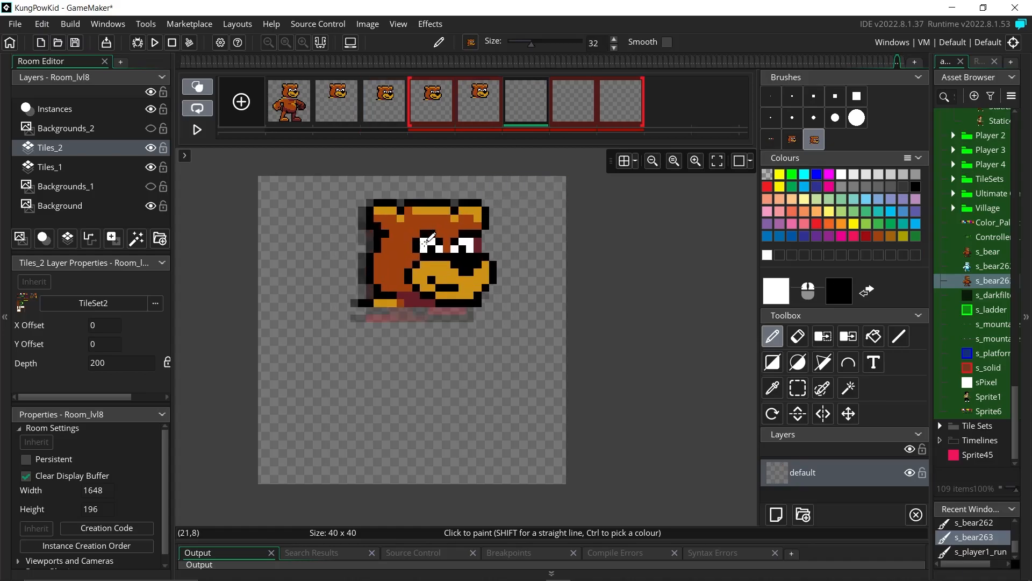
click(585, 110)
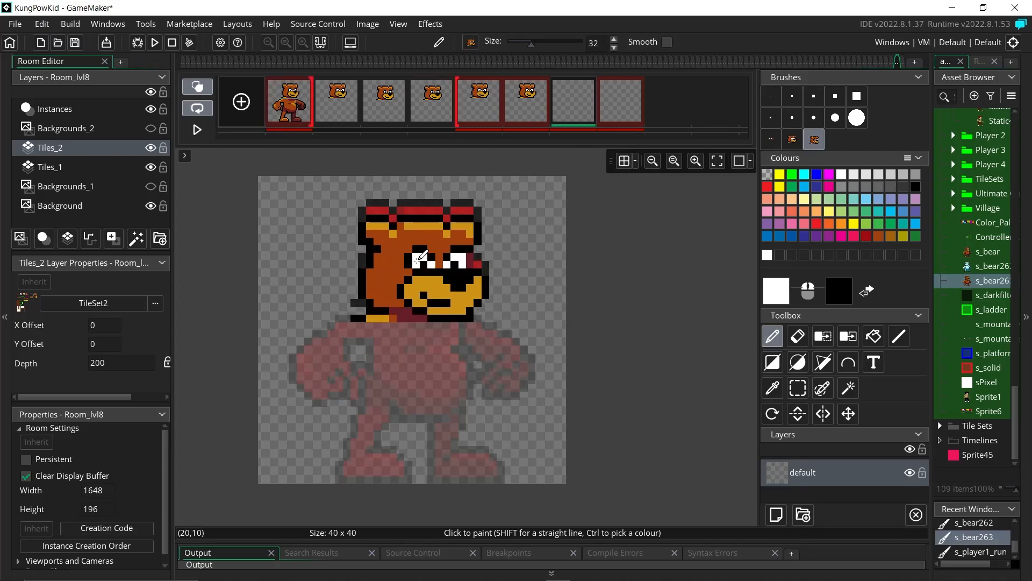
click(419, 240)
click(621, 105)
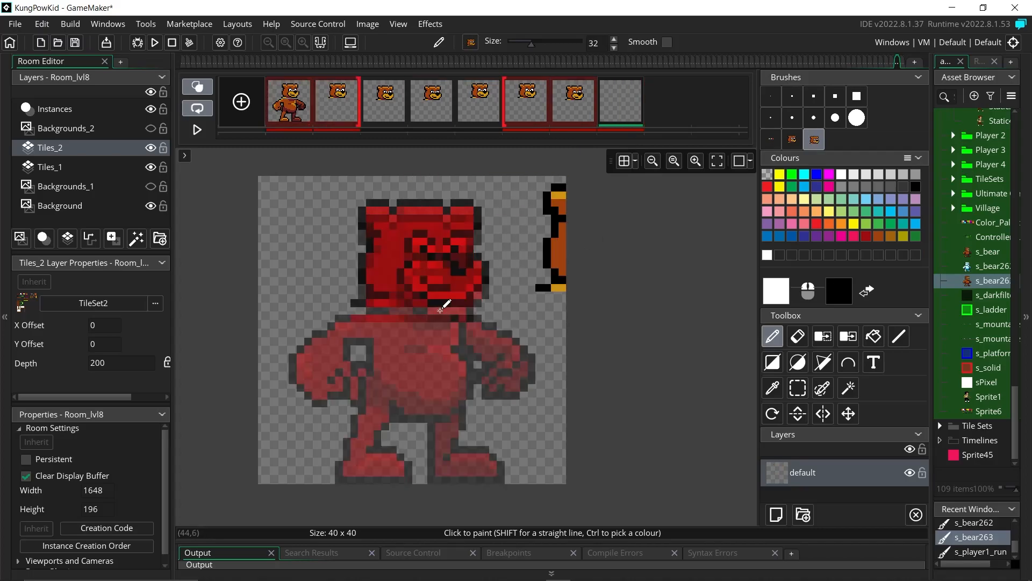
click(423, 256)
Step: Turn off onion skinning and play, then stop, the eight-frame preview
click(198, 91)
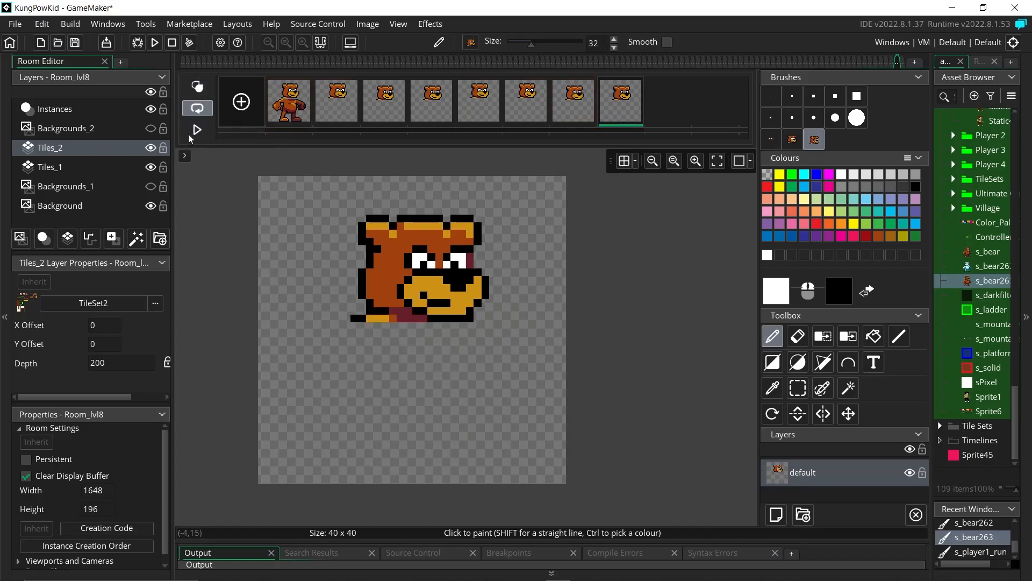
click(197, 129)
click(205, 134)
Step: Change the s_bear263 playback speed from 60 to 12 fps and play it
drag(930, 180, 846, 208)
double_click(905, 283)
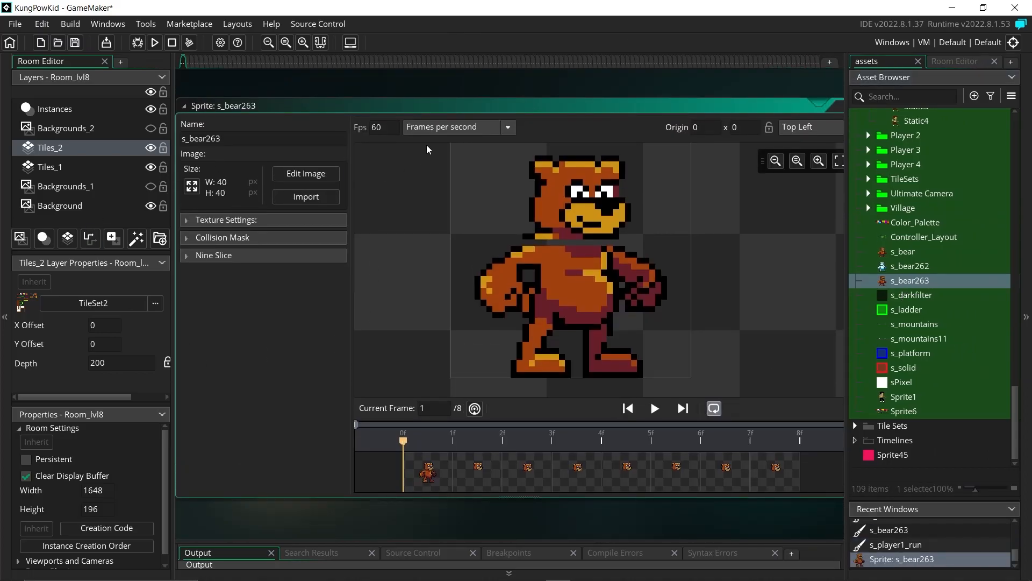
drag(382, 128, 370, 129)
click(656, 412)
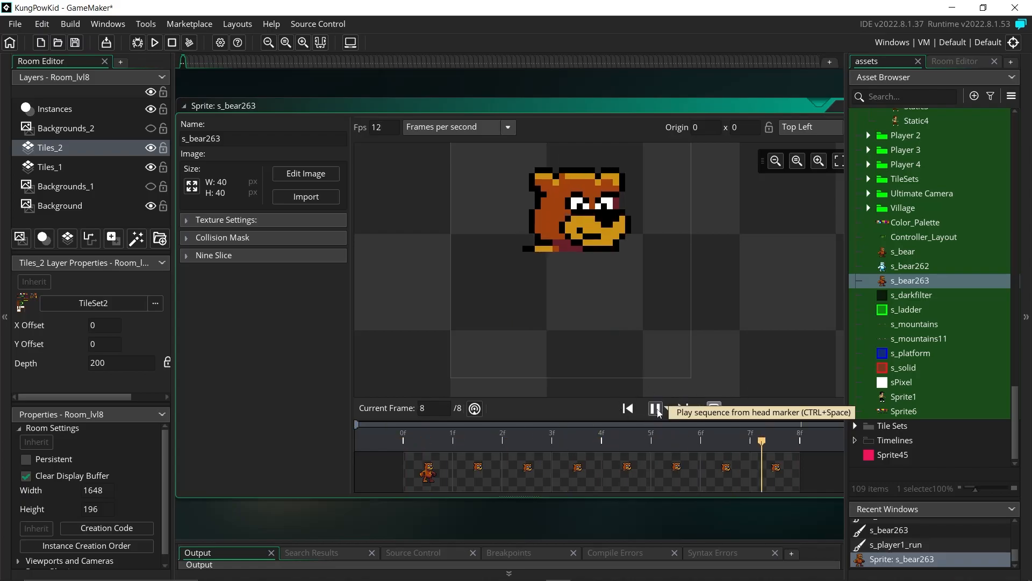
Step: Reopen the frames in the image editor, preview them, and choose the 1-pixel brush
click(310, 175)
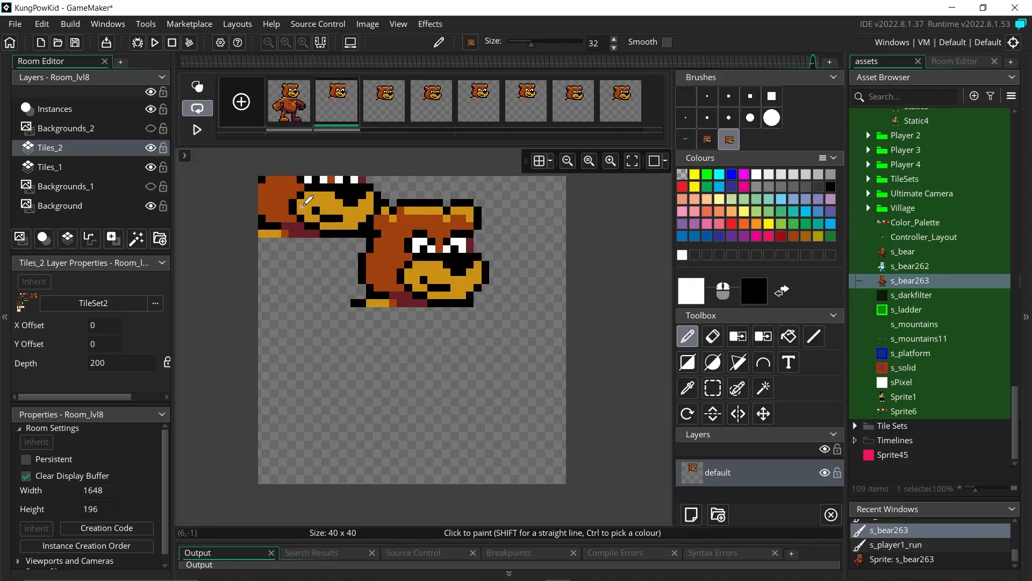
click(192, 129)
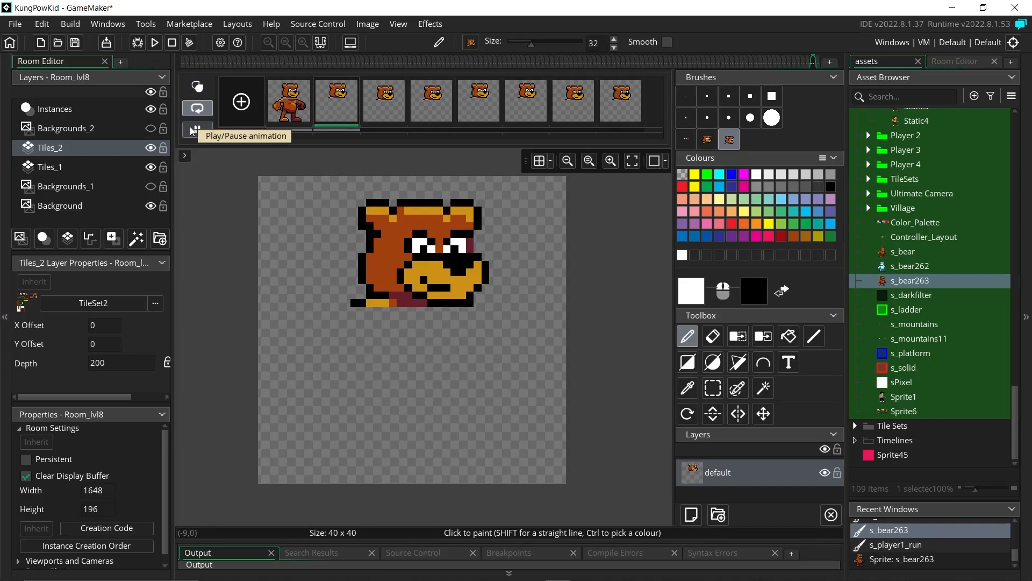
click(192, 130)
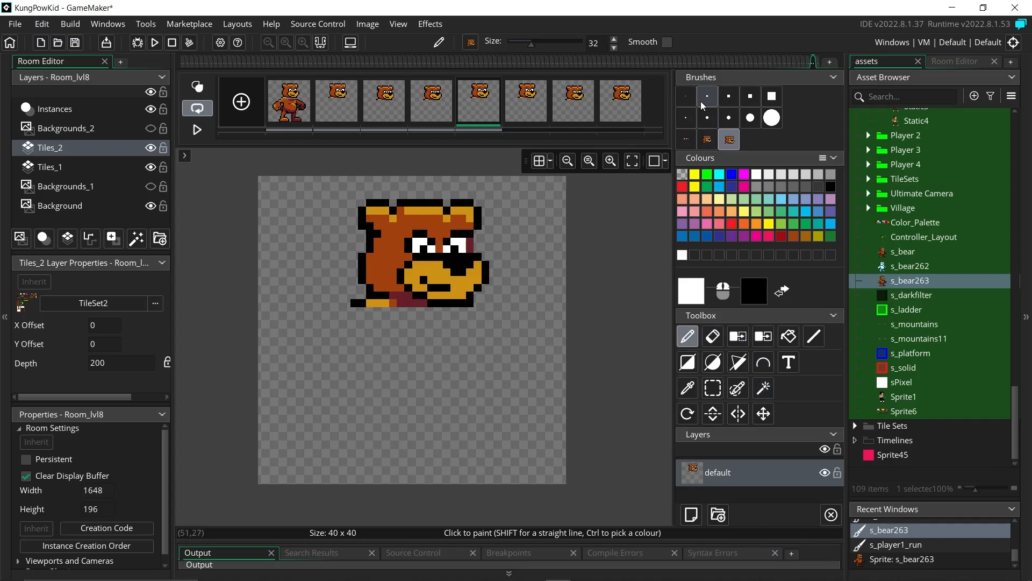
click(686, 96)
Step: Set the colour to black and copy the bear's body from frame 1 as a brush
click(830, 187)
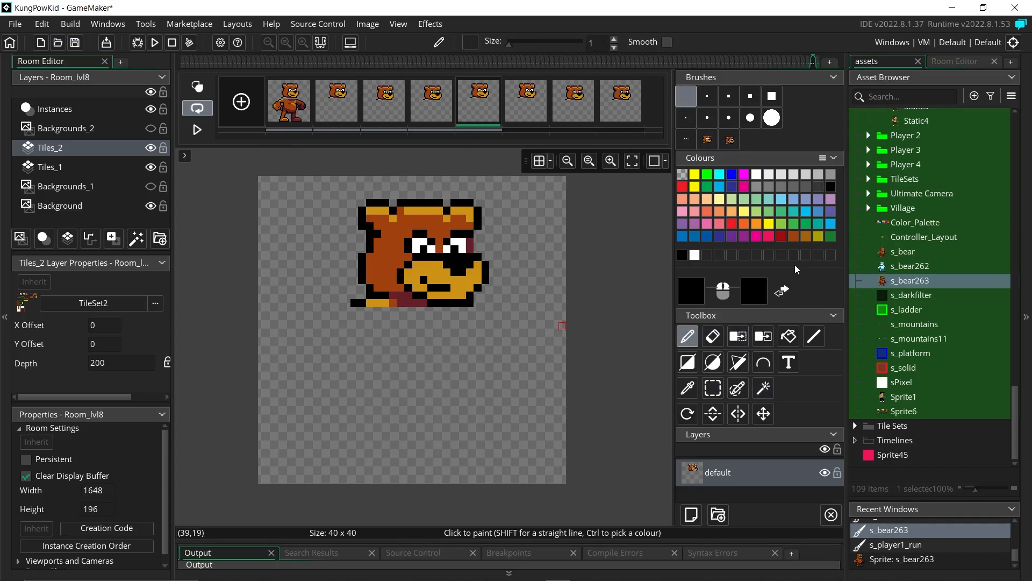
click(305, 82)
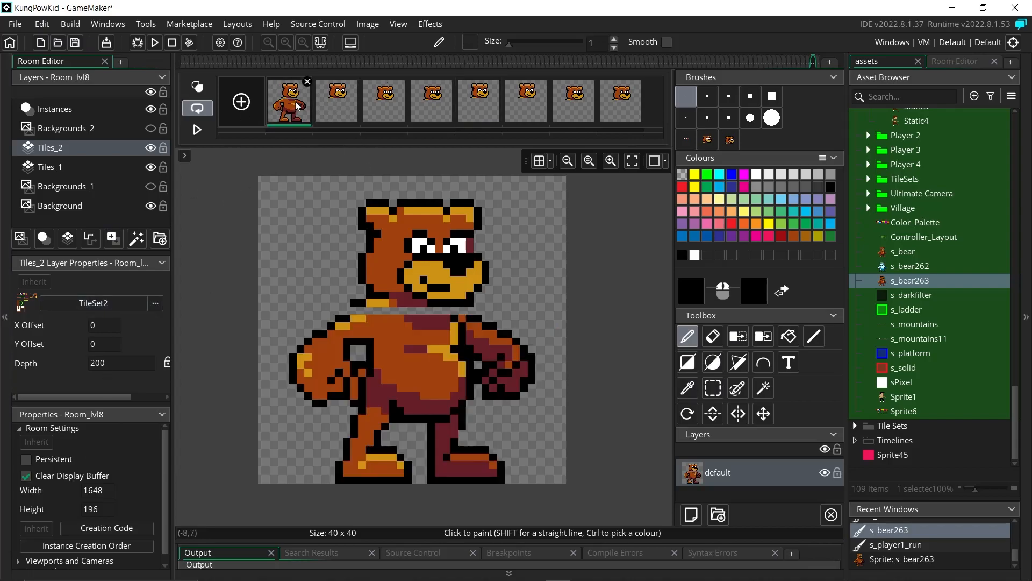
click(714, 386)
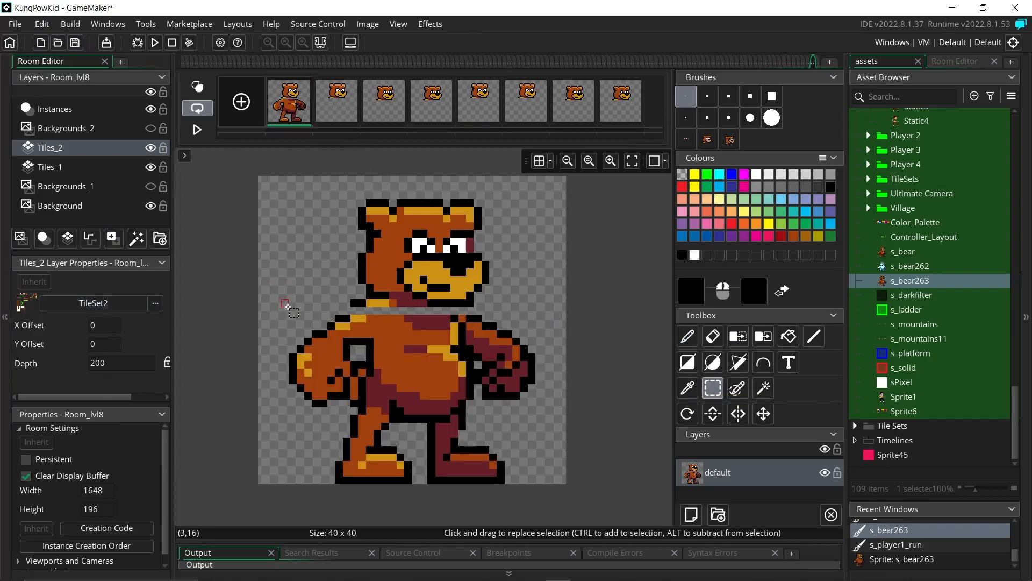
drag(279, 312, 564, 485)
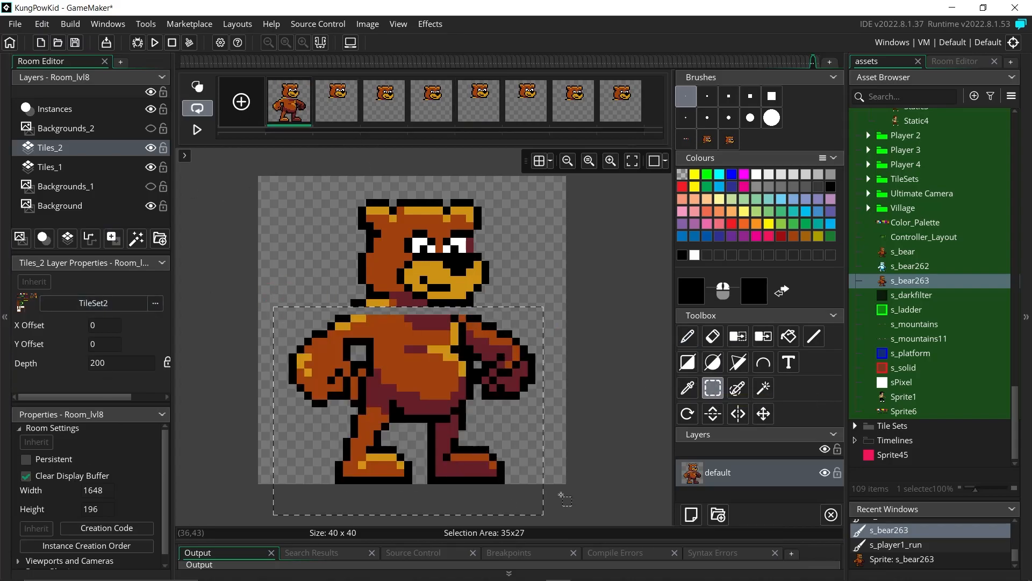
click(368, 24)
click(380, 51)
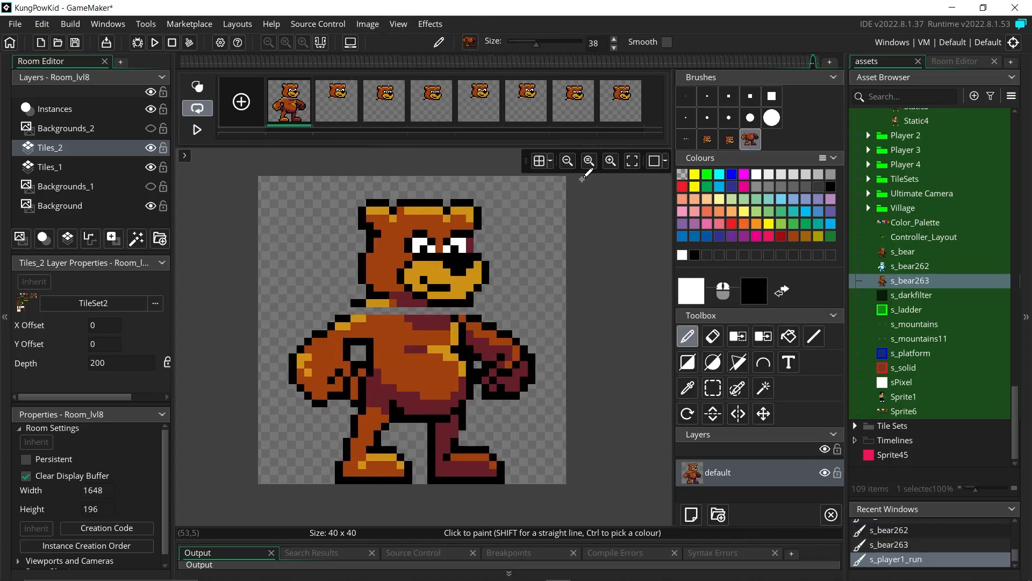
Step: Add a ninth frame and stamp the body and head brushes to form the full bear
click(241, 102)
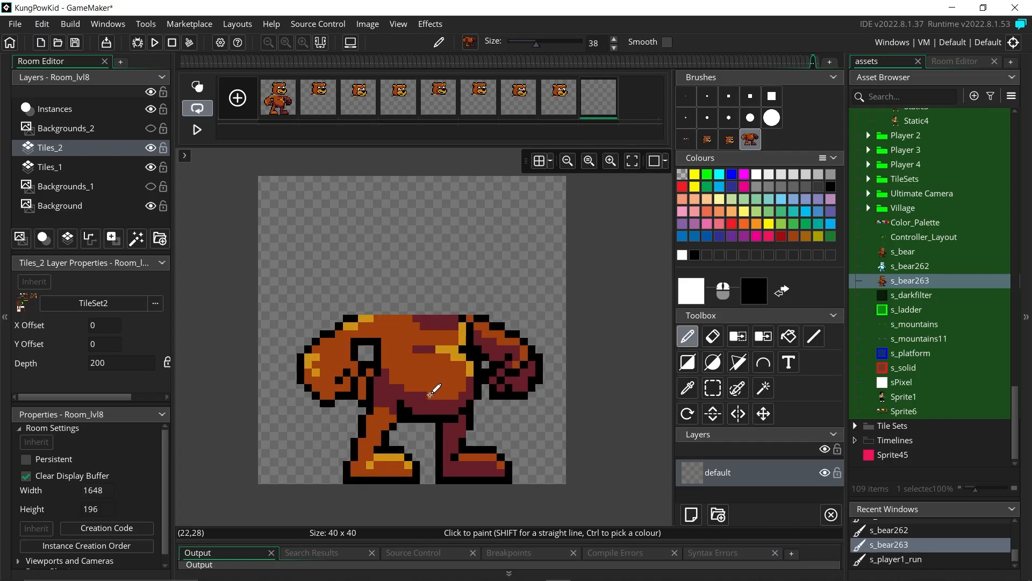
click(428, 393)
click(733, 142)
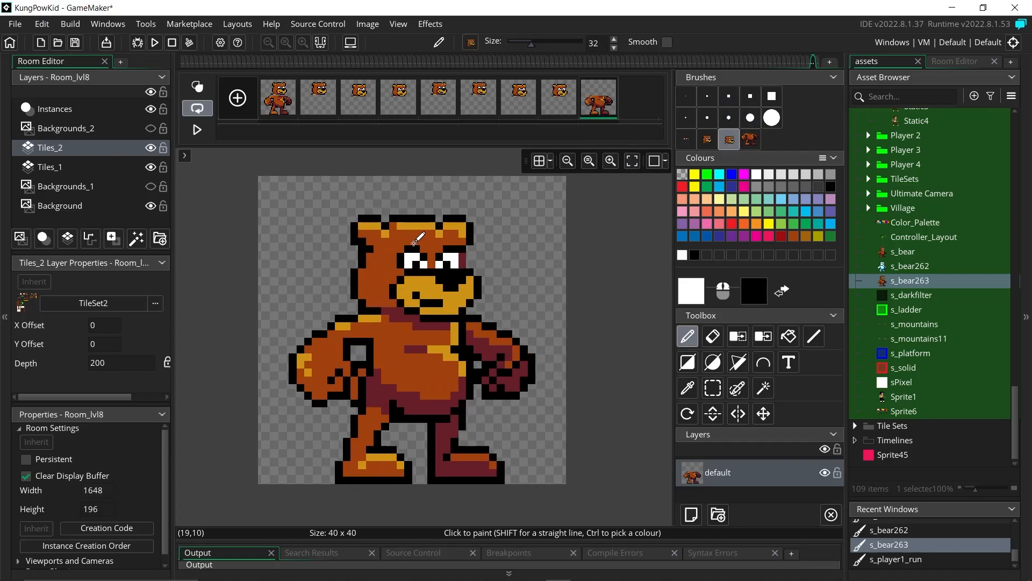
click(418, 243)
Step: Erase the body in frame 1, leaving only the bear's head
click(272, 98)
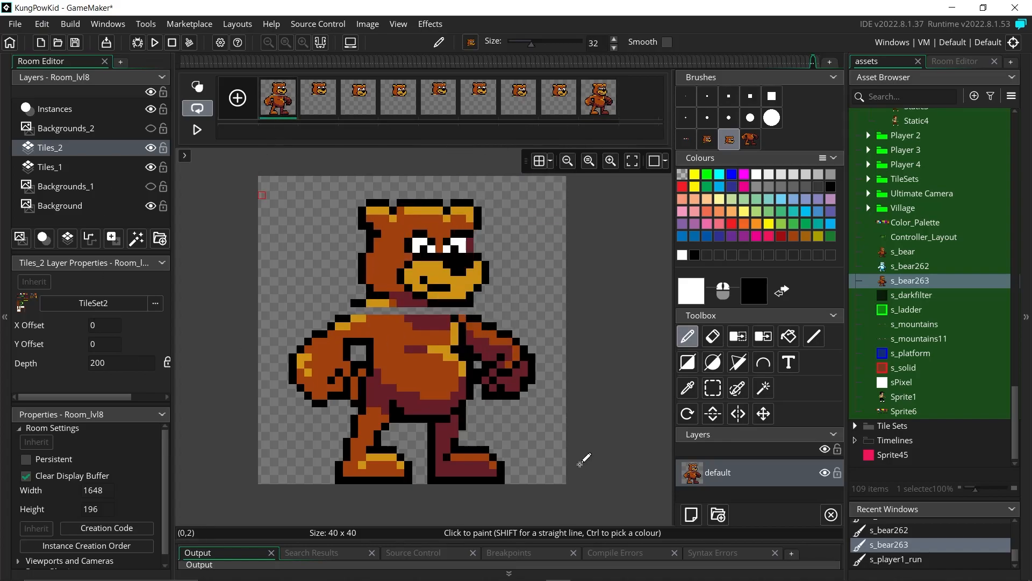
click(716, 339)
mouse_move(345, 352)
mouse_down()
mouse_move(487, 357)
mouse_move(377, 423)
mouse_move(473, 415)
mouse_up()
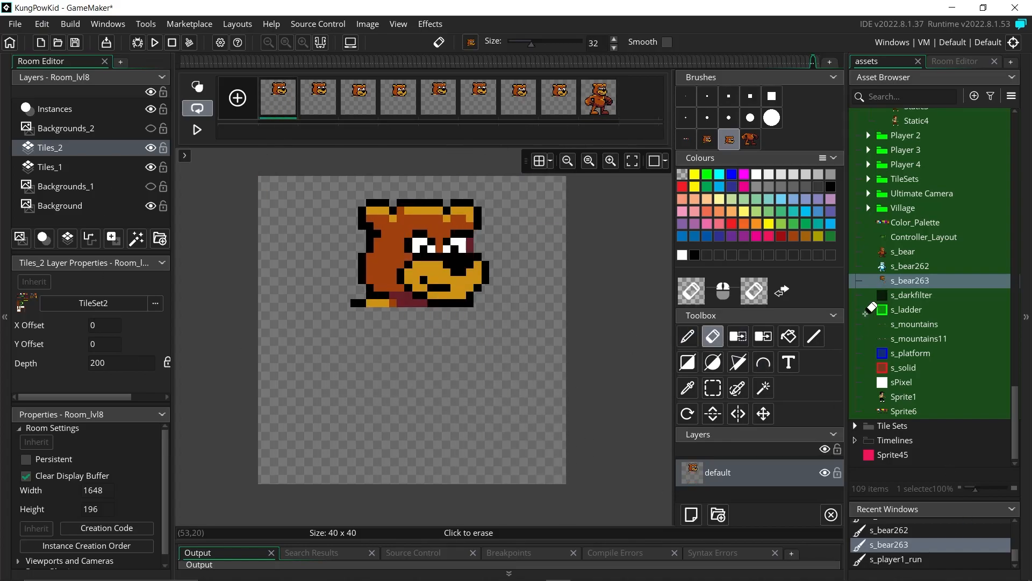
Step: With a black 1-pixel pencil, outline frame 1's fists, back leg and torso side
click(686, 96)
click(687, 337)
click(695, 255)
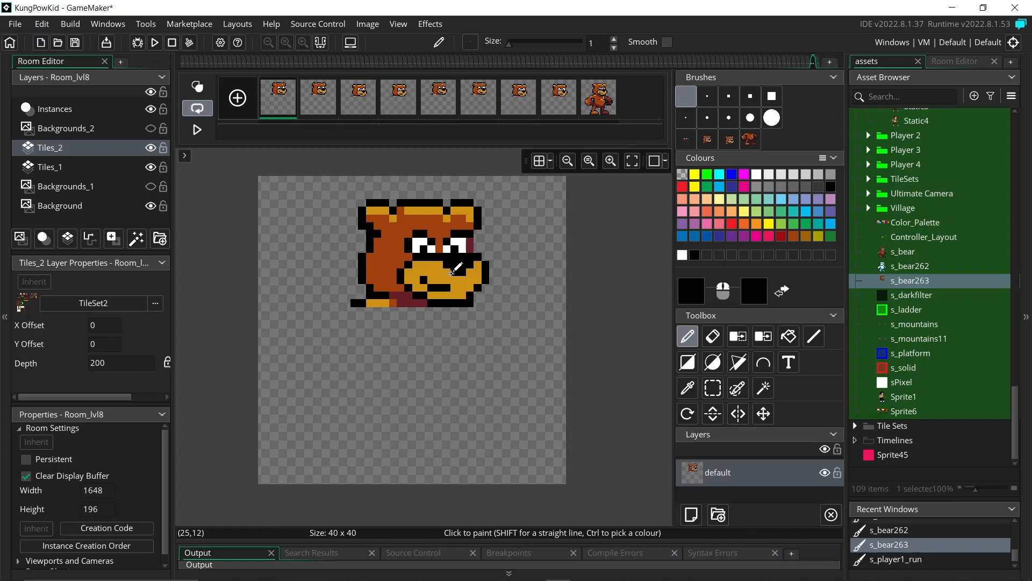
mouse_move(351, 375)
mouse_down()
mouse_move(397, 420)
mouse_move(486, 426)
mouse_move(412, 392)
mouse_up()
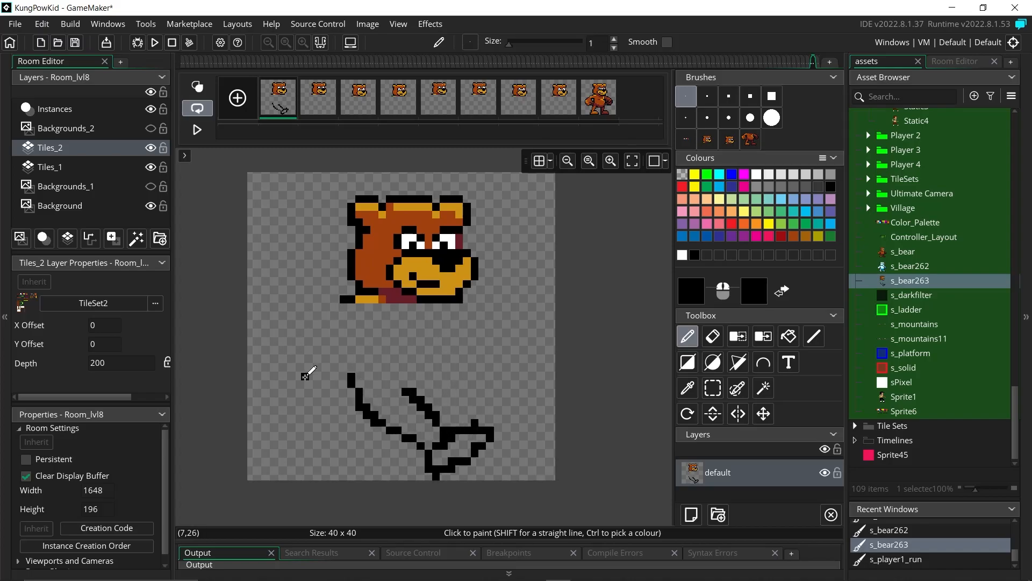
mouse_move(326, 304)
mouse_down()
mouse_move(362, 350)
mouse_move(358, 313)
mouse_up()
click(466, 399)
mouse_move(315, 407)
mouse_down()
mouse_move(305, 430)
mouse_move(390, 438)
mouse_move(367, 414)
mouse_up()
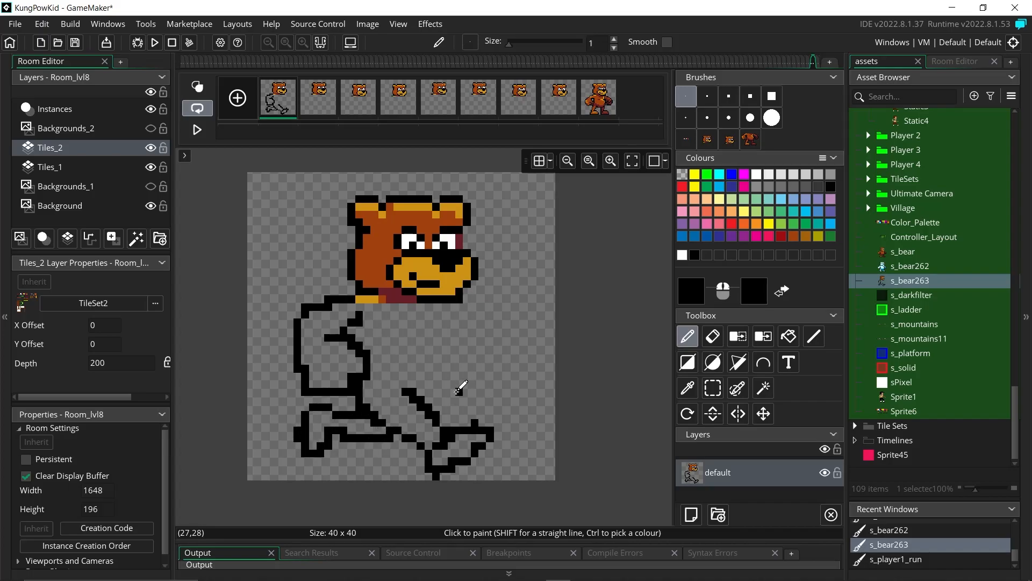
click(197, 87)
mouse_move(444, 345)
mouse_down()
mouse_move(458, 388)
mouse_move(436, 407)
mouse_move(448, 310)
mouse_up()
mouse_move(516, 374)
mouse_down()
mouse_move(467, 345)
mouse_move(471, 380)
mouse_up()
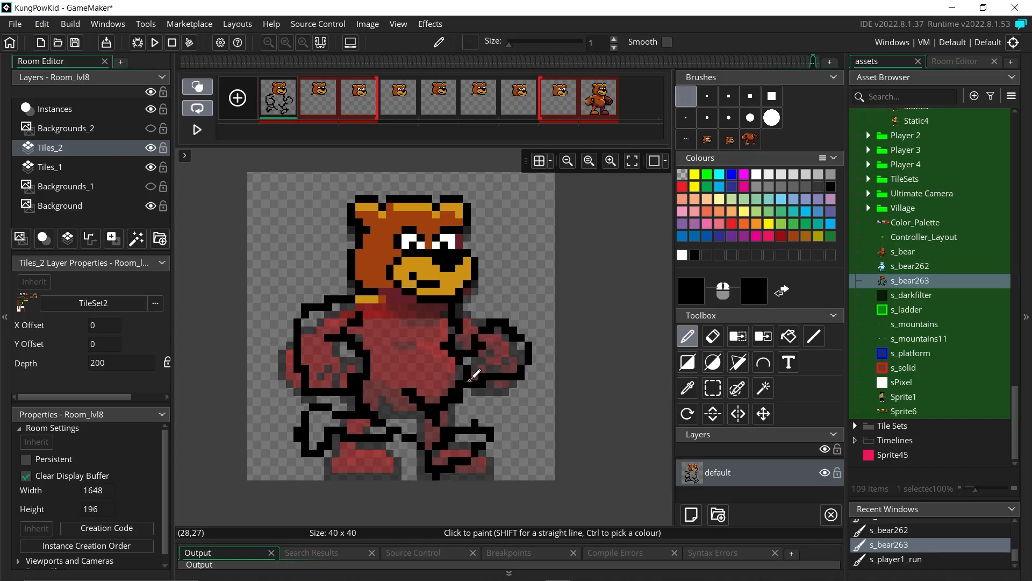
Step: Sketch frame 2's leg, foot, hip, right fist and left arm outlines
click(336, 107)
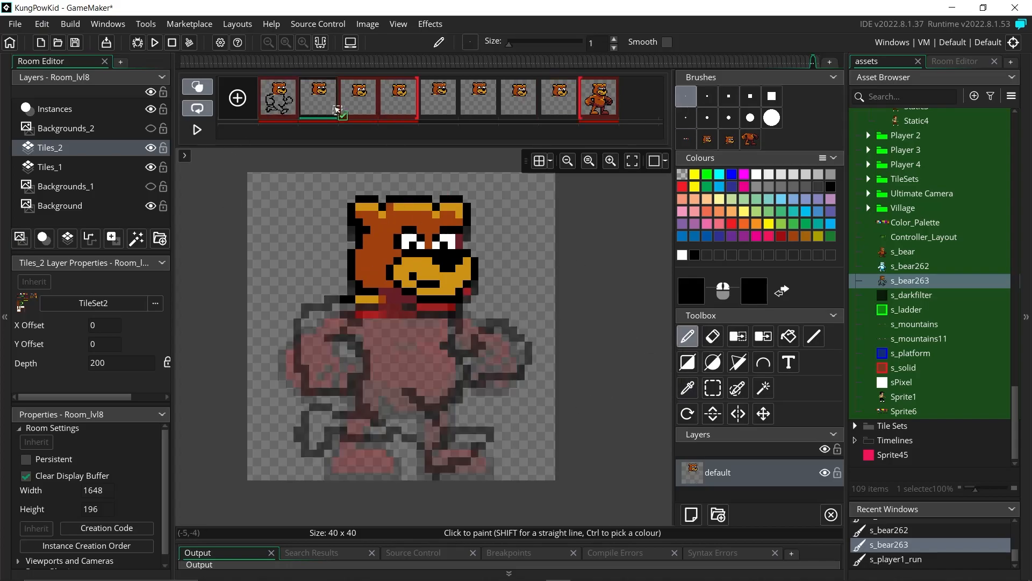
mouse_move(358, 383)
mouse_down()
mouse_move(459, 473)
mouse_move(428, 438)
mouse_move(411, 388)
mouse_move(451, 386)
mouse_up()
click(505, 460)
drag(444, 336, 449, 317)
click(529, 400)
mouse_move(463, 359)
mouse_down()
mouse_move(512, 387)
mouse_move(466, 393)
mouse_up()
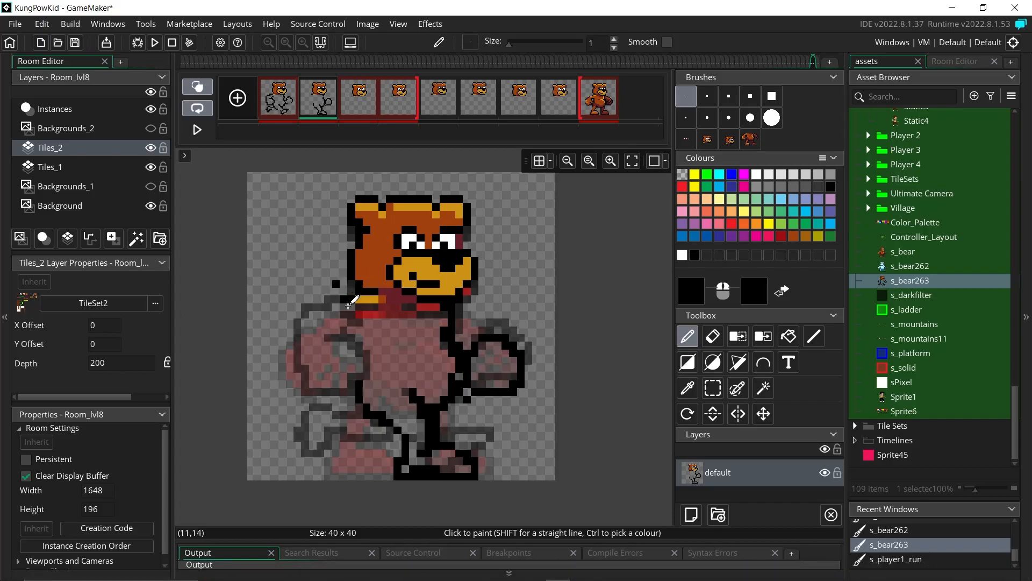
mouse_move(344, 301)
mouse_down()
mouse_move(313, 352)
mouse_move(373, 339)
mouse_move(357, 338)
mouse_up()
Step: Complete frame 2's lower-left leg and outline the lower-left leg on frame 3
click(359, 453)
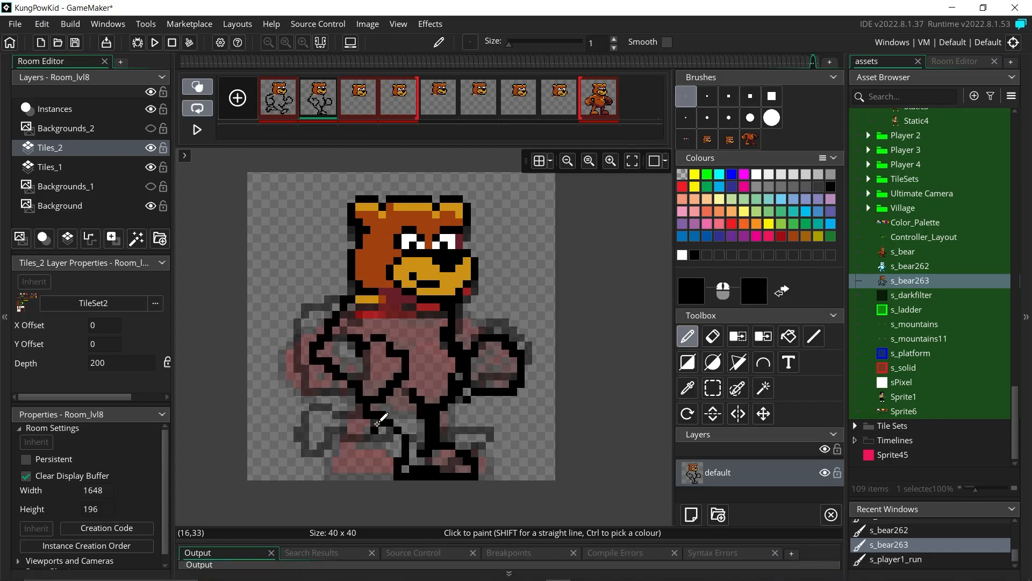
mouse_move(361, 404)
mouse_down()
mouse_move(302, 422)
mouse_move(384, 436)
mouse_up()
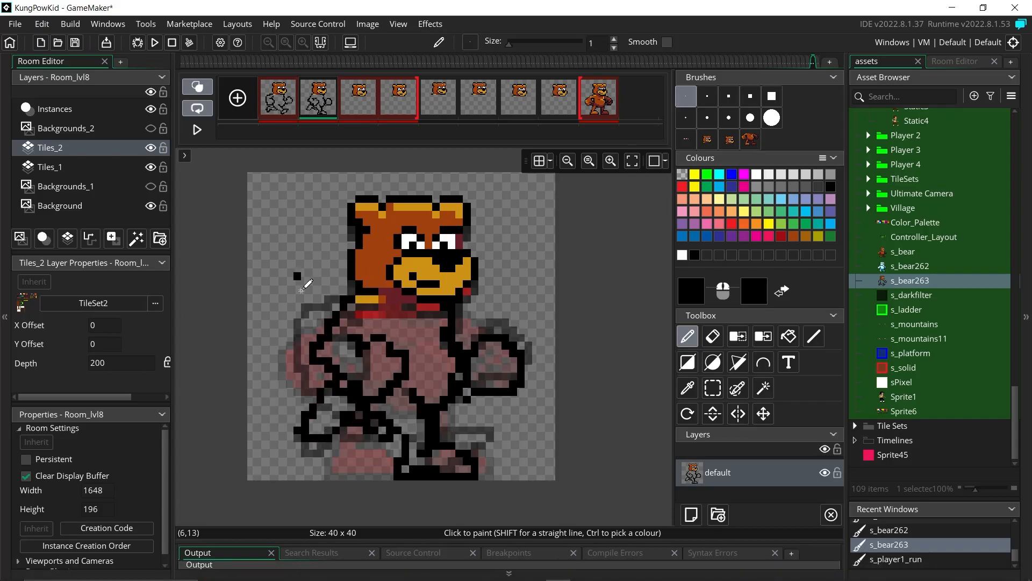
click(358, 93)
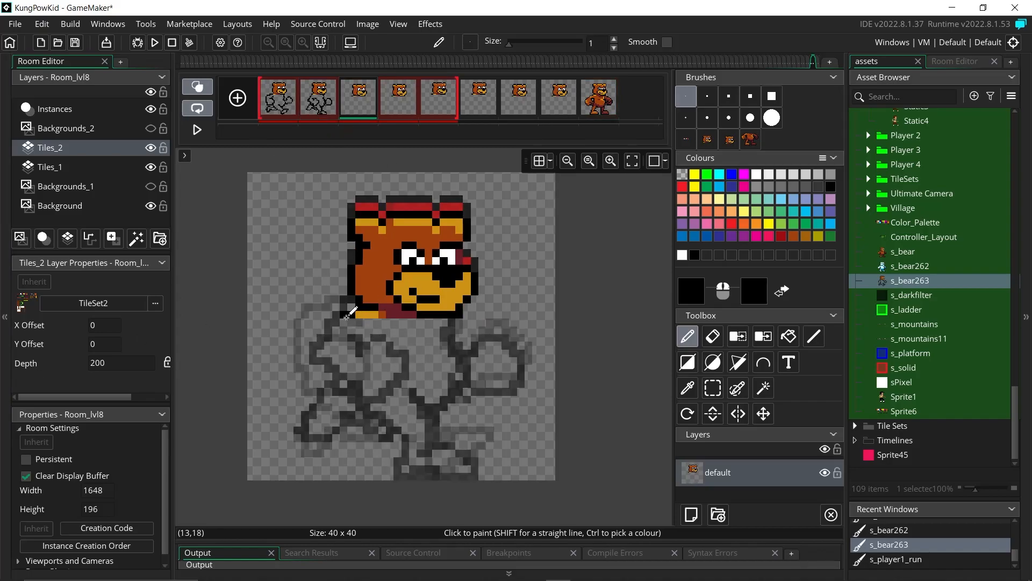
mouse_move(373, 429)
mouse_down()
mouse_move(353, 438)
mouse_move(369, 473)
mouse_move(353, 449)
mouse_move(379, 451)
mouse_move(452, 341)
mouse_move(438, 435)
mouse_up()
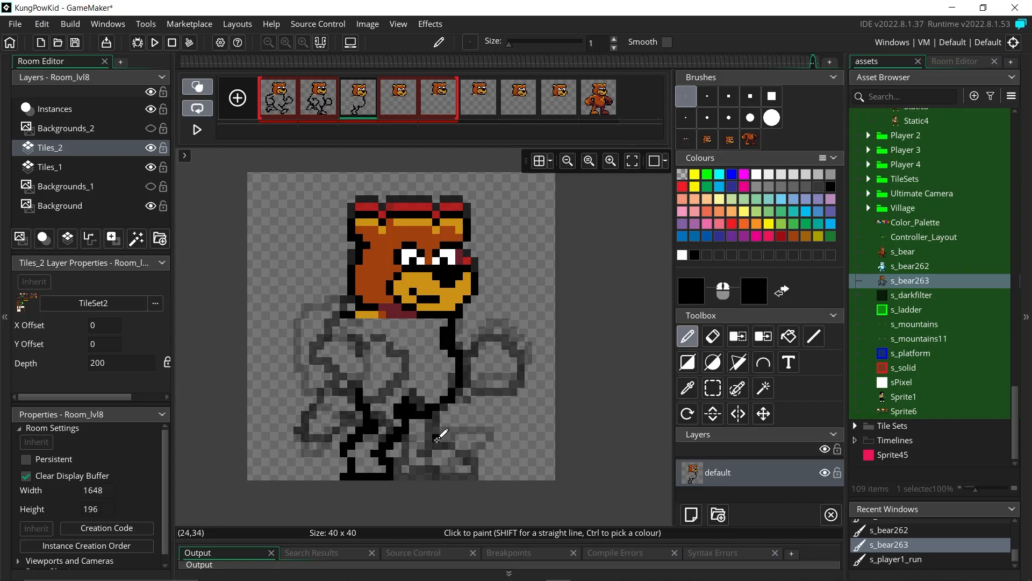
Step: Finish frame 3's running-body outline, checking frame 1 and touching up with pencil and eraser
click(280, 108)
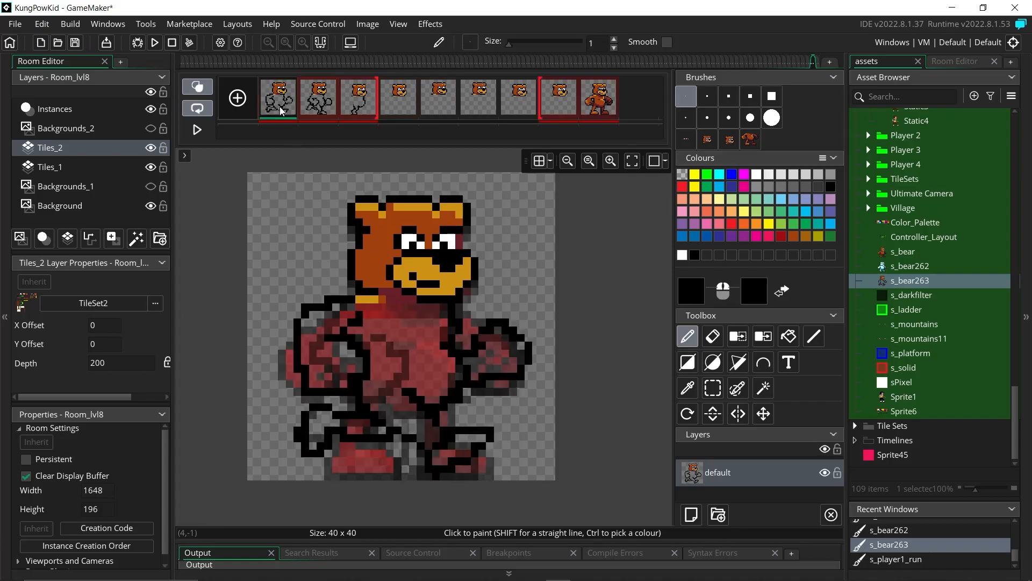
key(Right)
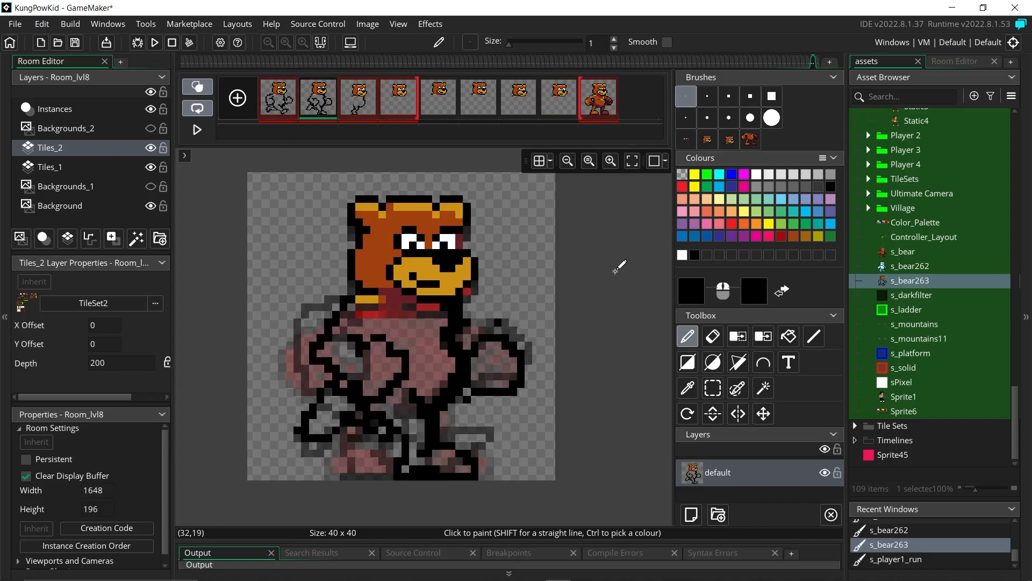
key(e)
click(359, 108)
key(p)
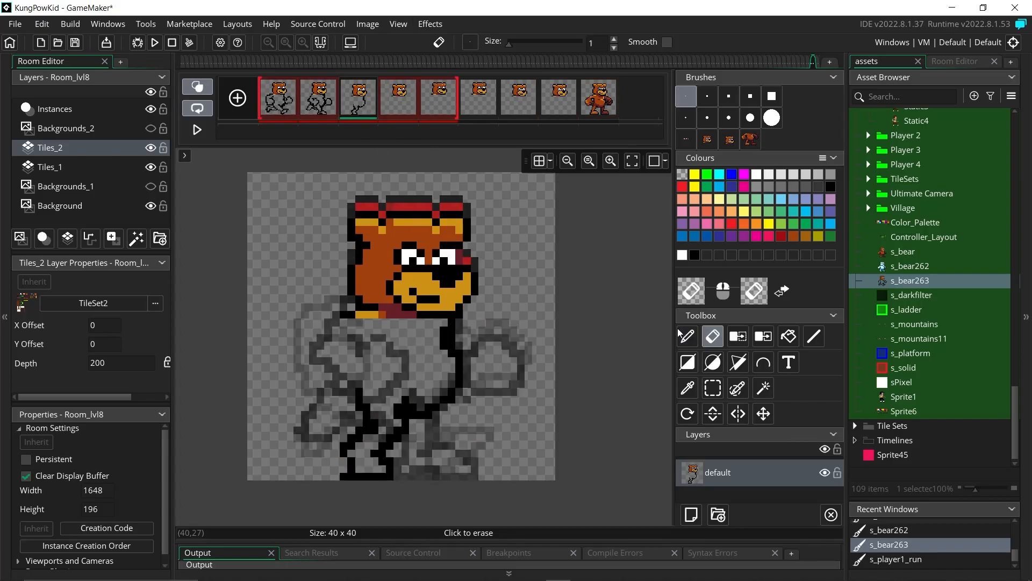
click(711, 338)
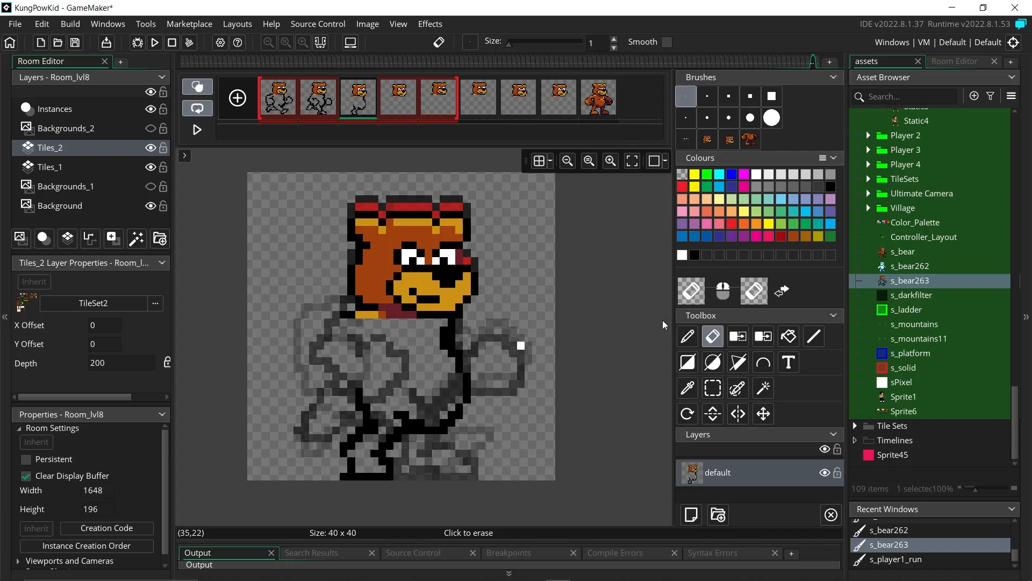
click(687, 336)
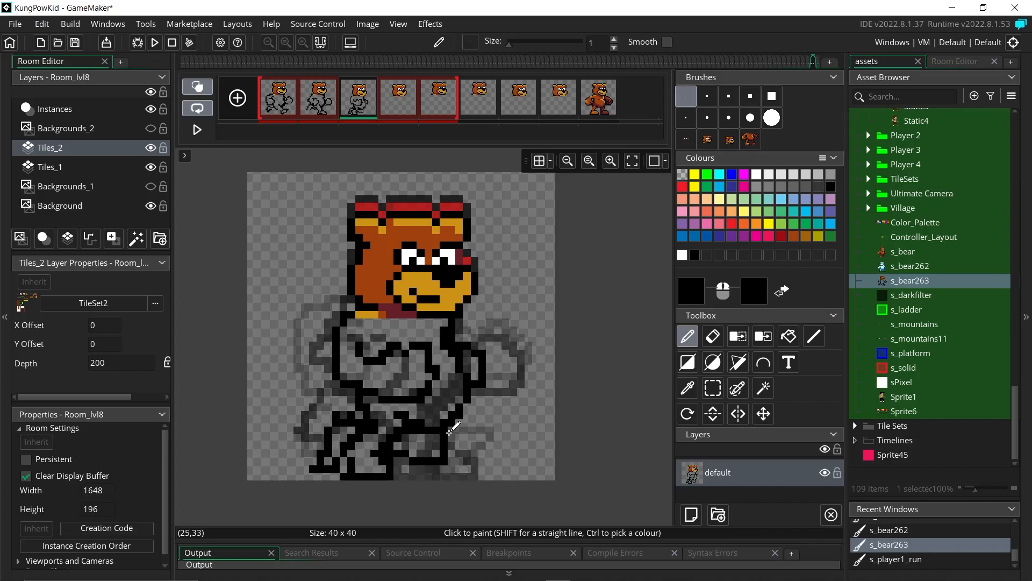
key(o)
key(e)
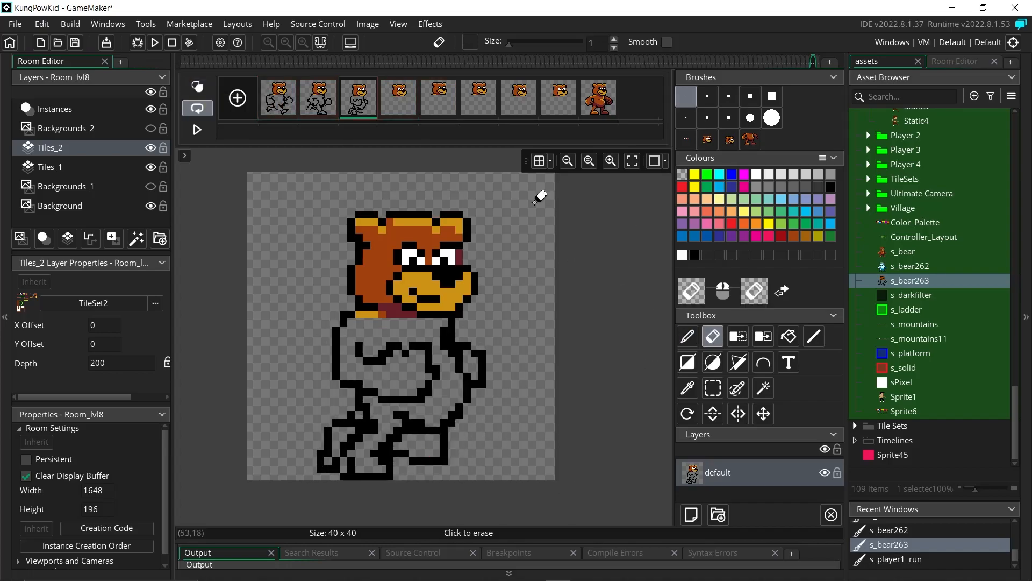
key(Right)
key(p)
key(o)
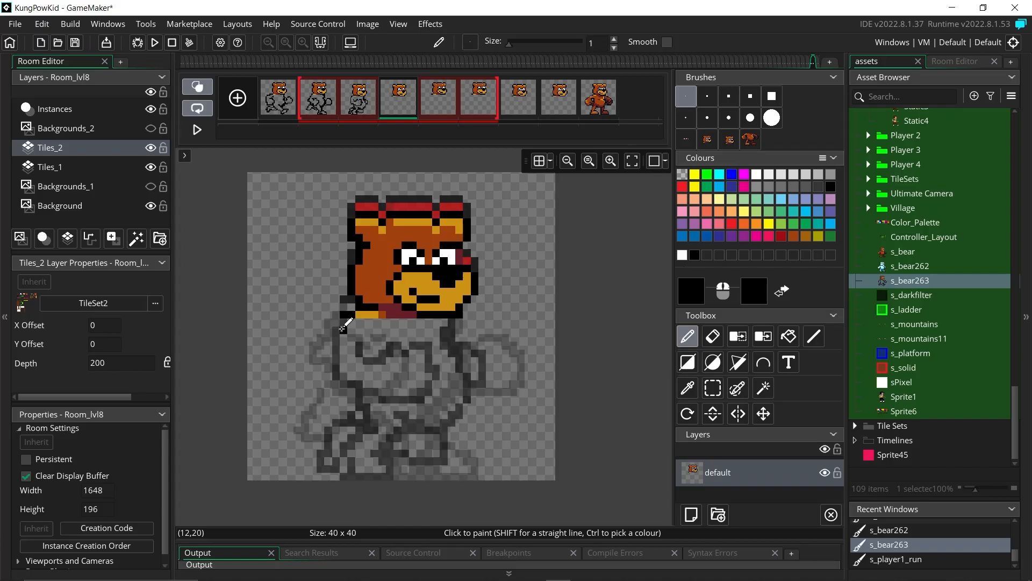
Step: Draw frame 4's black body outline under the head, fix pixels with the eraser, and preview
drag(416, 377, 449, 327)
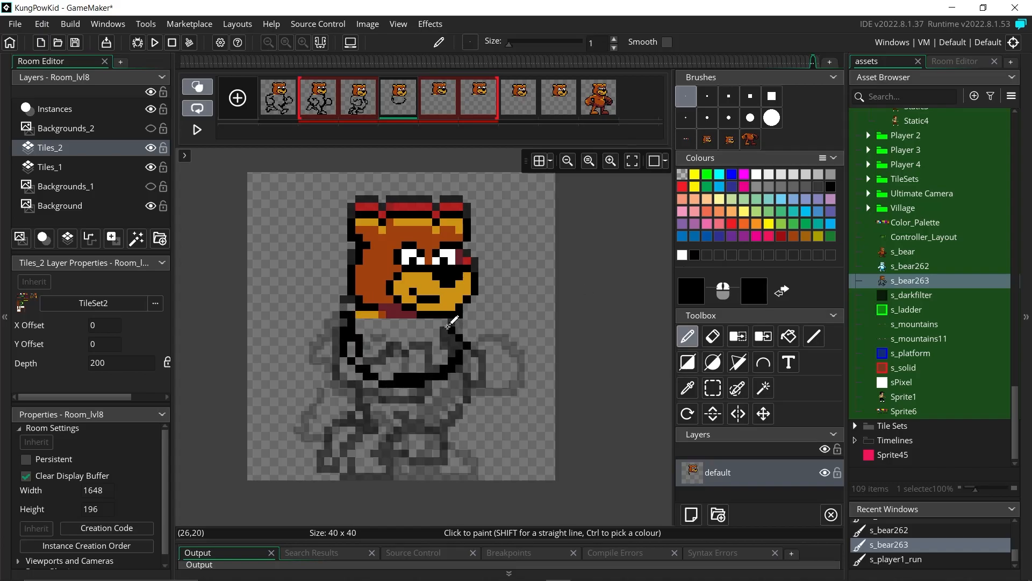
key(e)
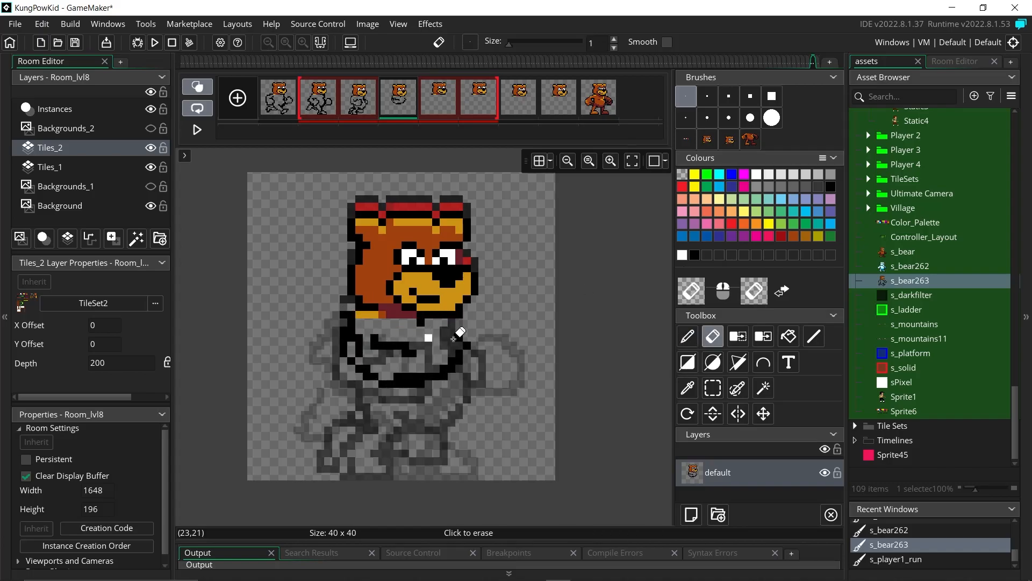
click(688, 336)
drag(385, 345, 408, 345)
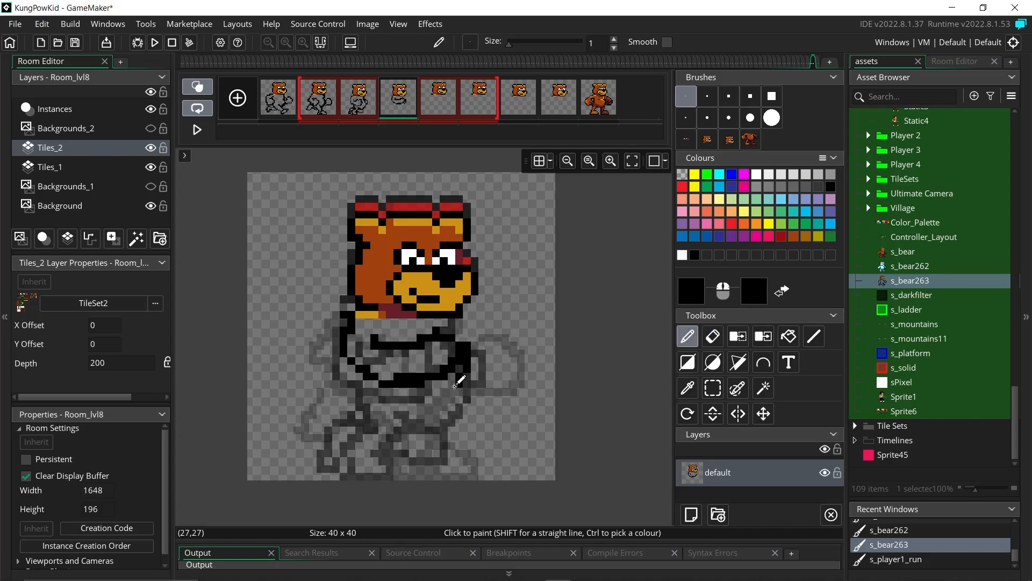
key(e)
key(d)
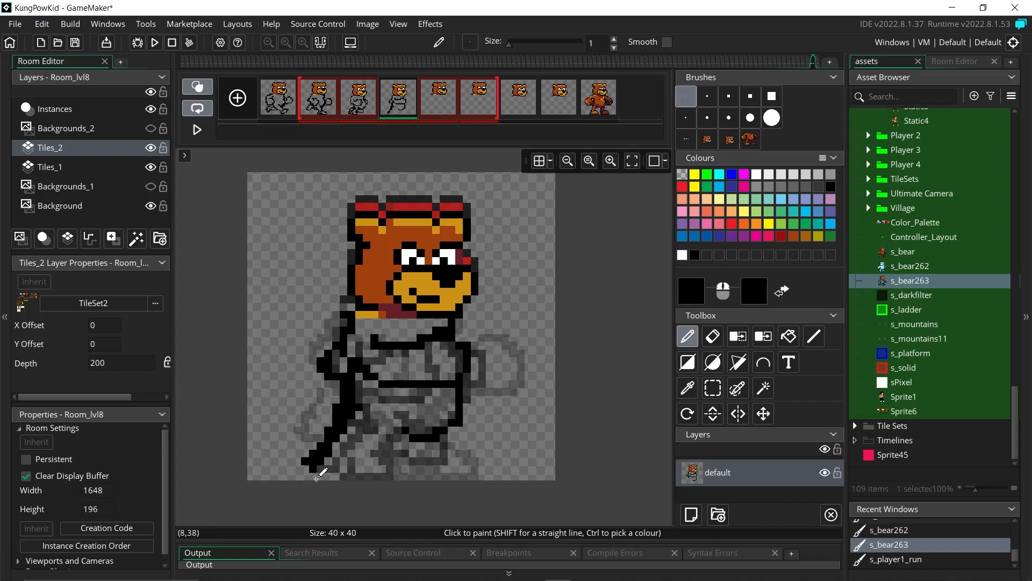
key(e)
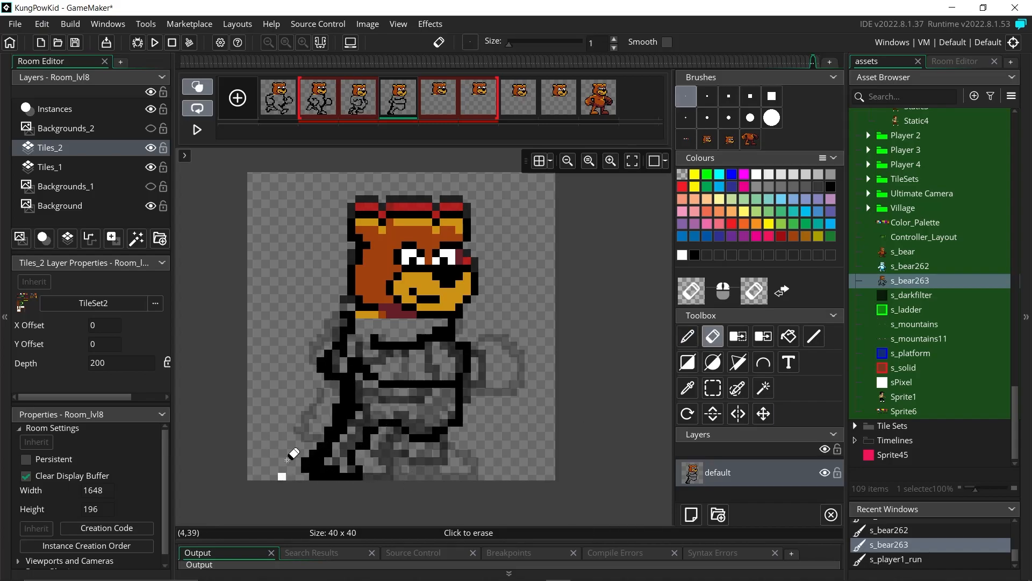
key(d)
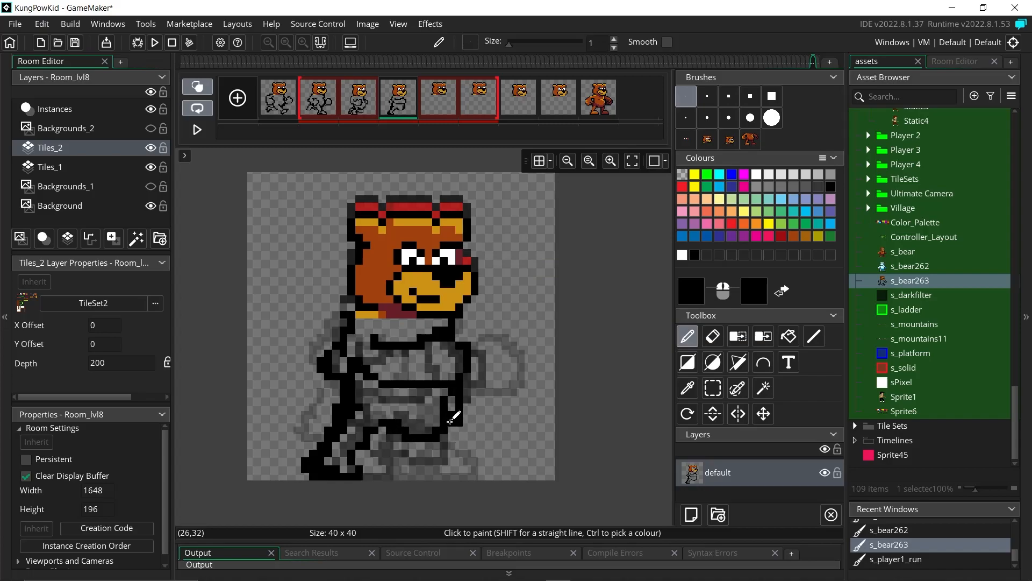
key(e)
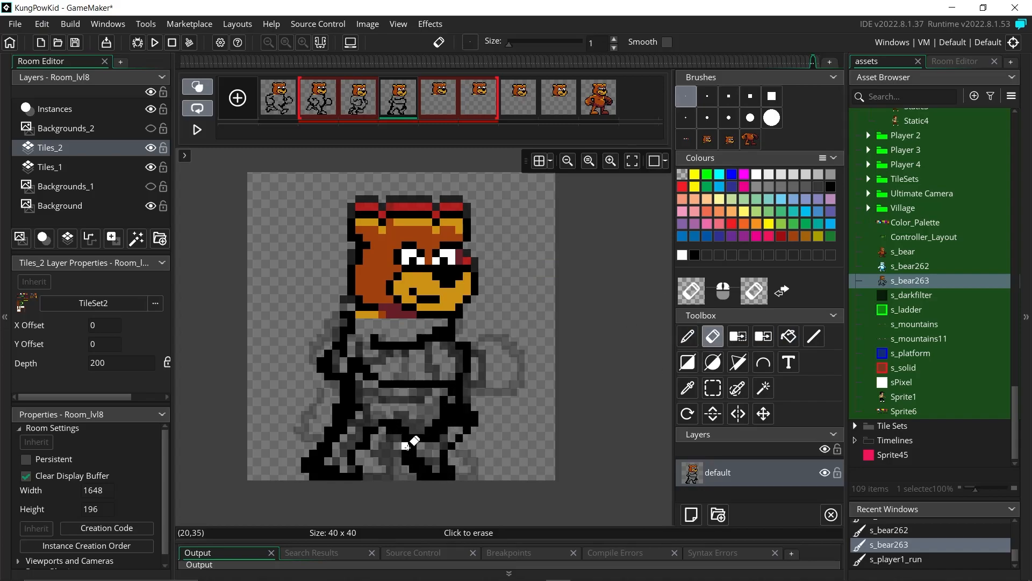
click(198, 127)
click(199, 127)
click(198, 91)
Step: Outline frame 5's chest arm, lower arm, leg and foot, erase stray pixels, and nudge the leg up
key(d)
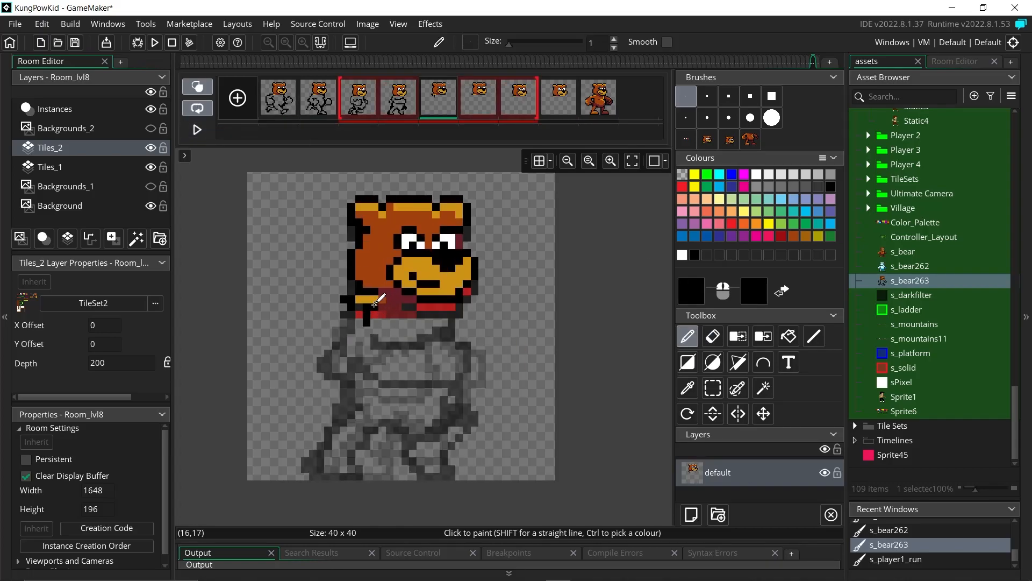
drag(404, 368, 402, 333)
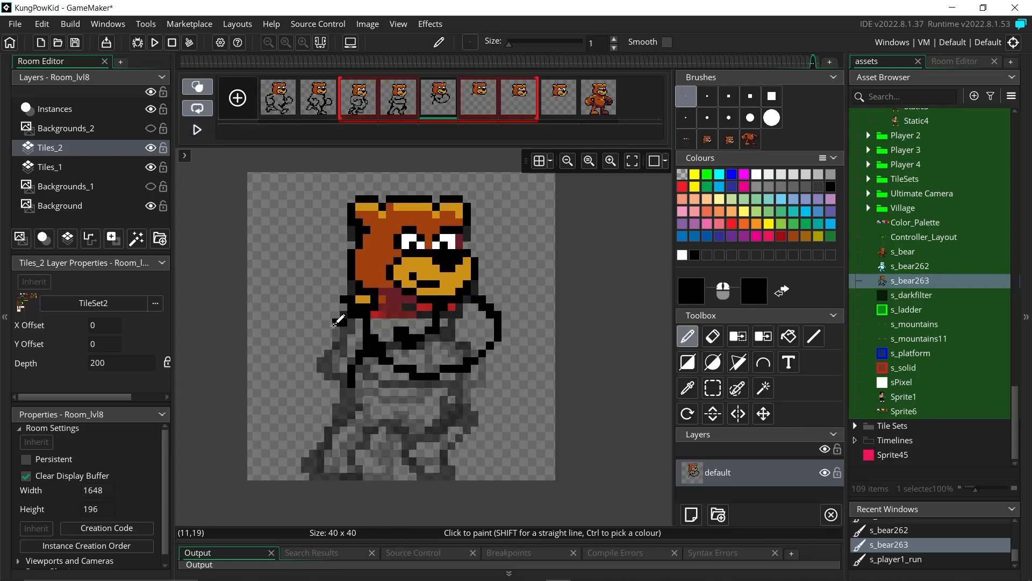
key(e)
drag(367, 299, 344, 299)
key(d)
mouse_move(360, 394)
mouse_down()
mouse_move(280, 430)
mouse_move(328, 465)
mouse_move(377, 450)
mouse_up()
key(e)
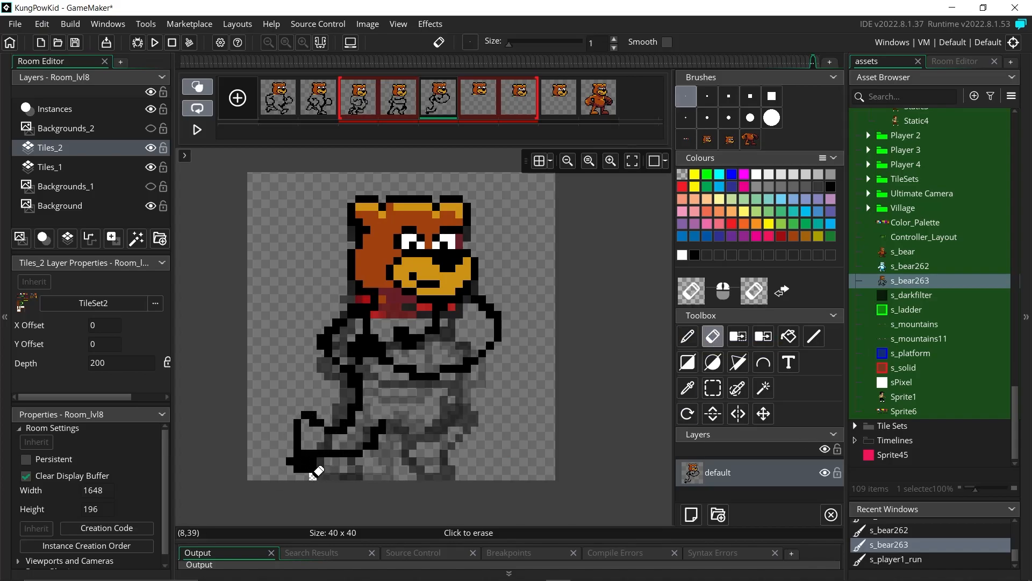
drag(307, 477, 297, 460)
key(d)
mouse_move(452, 416)
mouse_down()
mouse_move(436, 438)
mouse_move(463, 467)
mouse_move(543, 391)
mouse_up()
key(s)
key(Up)
key(e)
key(d)
drag(388, 423, 452, 397)
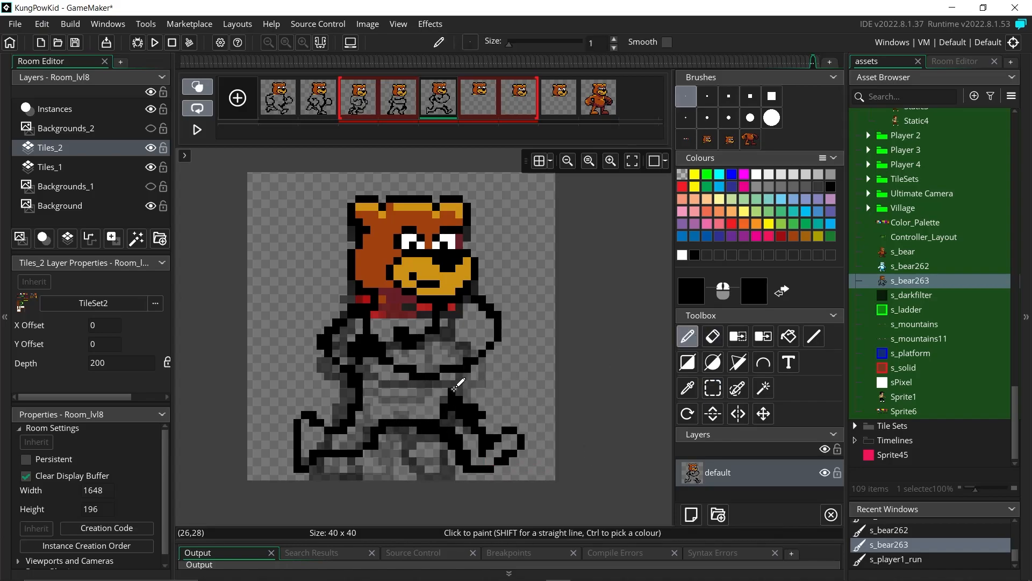
Step: On frame 6, outline the lower legs and feet, right body side and chest-crossing arm
key(Right)
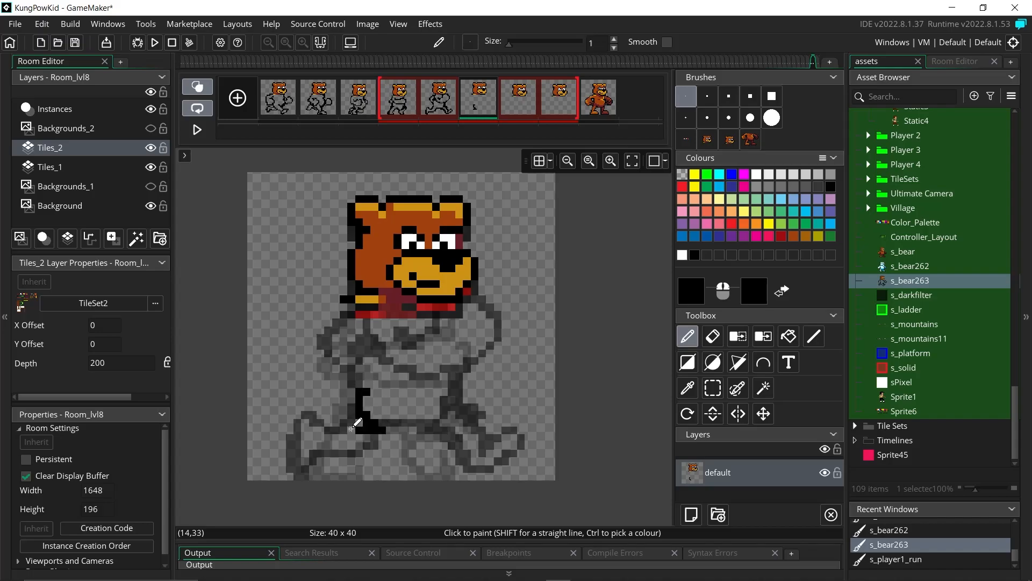
drag(370, 432, 368, 454)
mouse_move(453, 422)
mouse_down()
mouse_move(475, 461)
mouse_move(414, 423)
mouse_move(466, 406)
mouse_up()
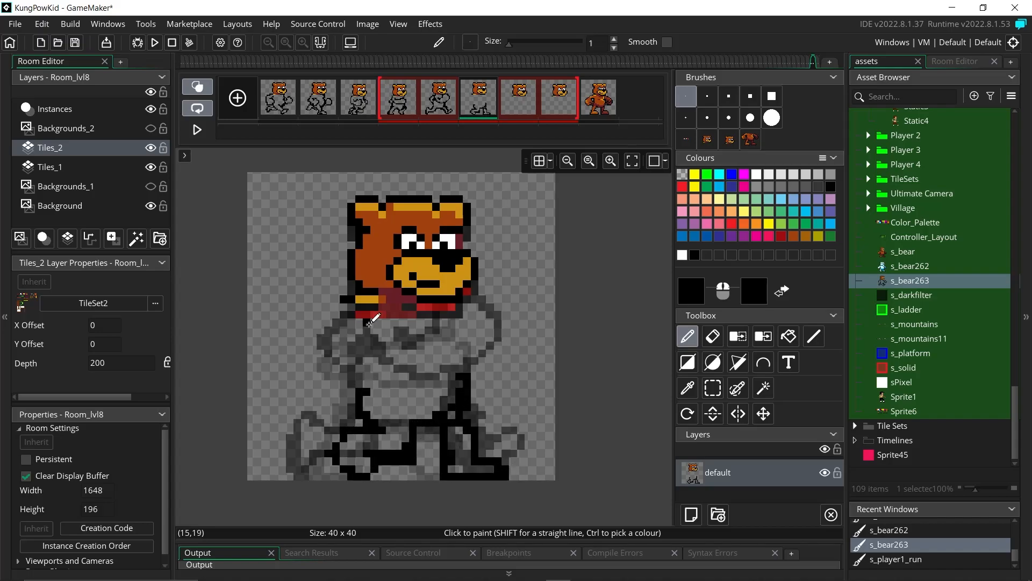
drag(355, 327, 424, 337)
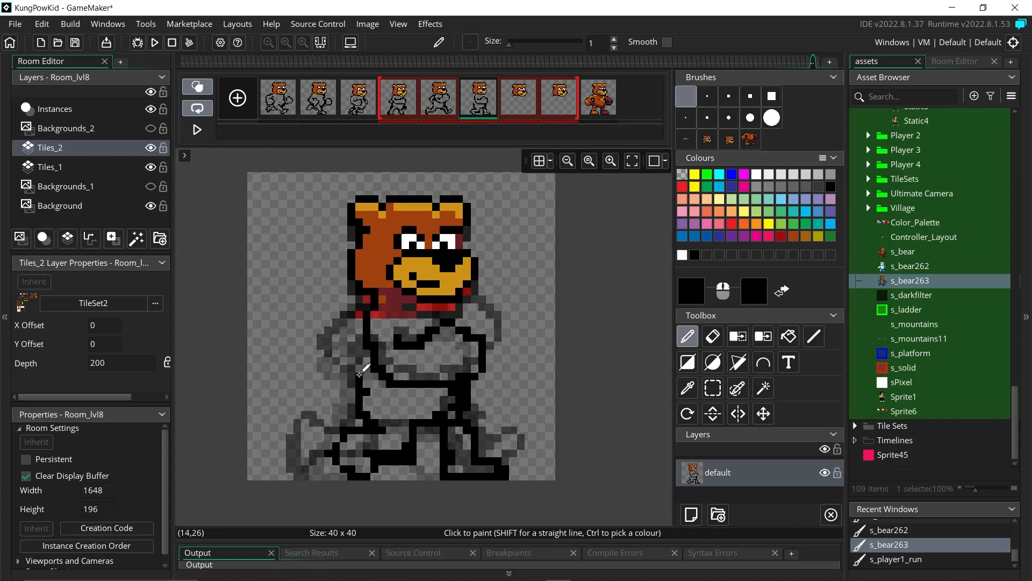
click(712, 337)
click(517, 99)
click(688, 337)
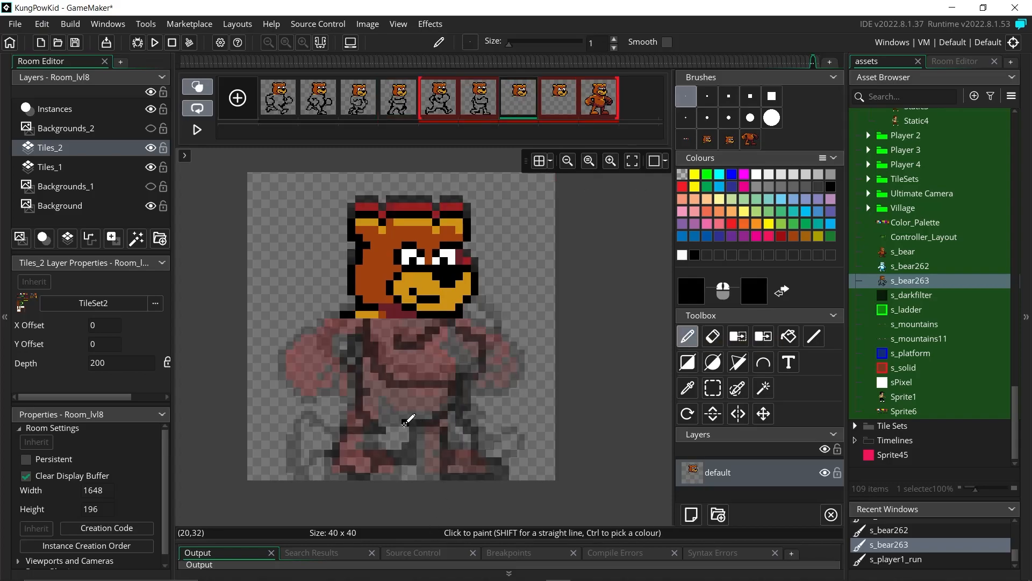
Step: Outline frame 7's legs, lower body and arm in black, erasing stray pixels along the way
drag(380, 407, 427, 384)
drag(364, 392, 414, 430)
click(712, 336)
scroll(490, 396, up, 2)
scroll(463, 371, down, 3)
mouse_move(451, 344)
mouse_down()
mouse_move(442, 344)
mouse_move(458, 353)
mouse_up()
click(688, 336)
scroll(520, 336, down, 1)
key(e)
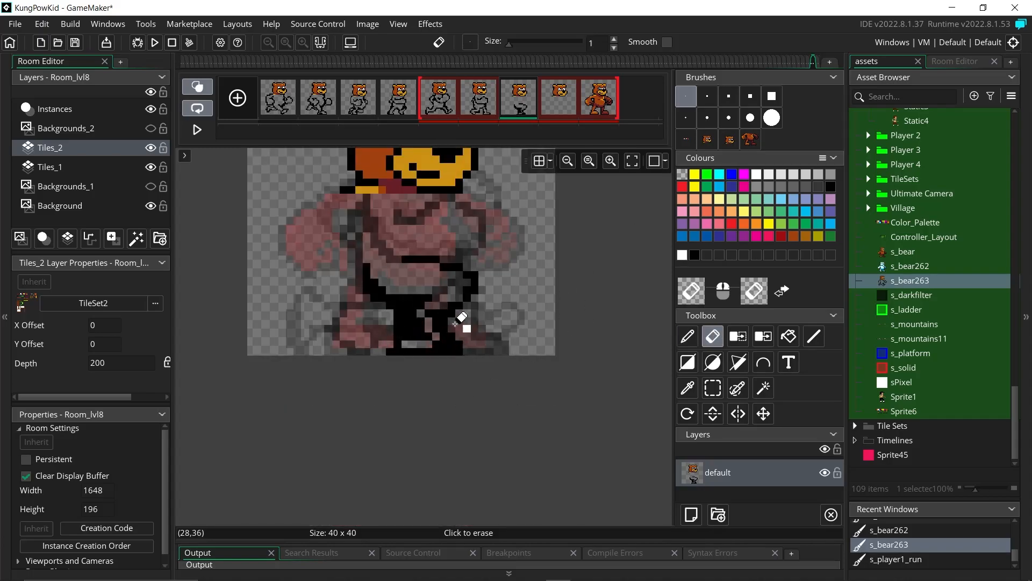
key(d)
key(e)
key(d)
key(e)
key(d)
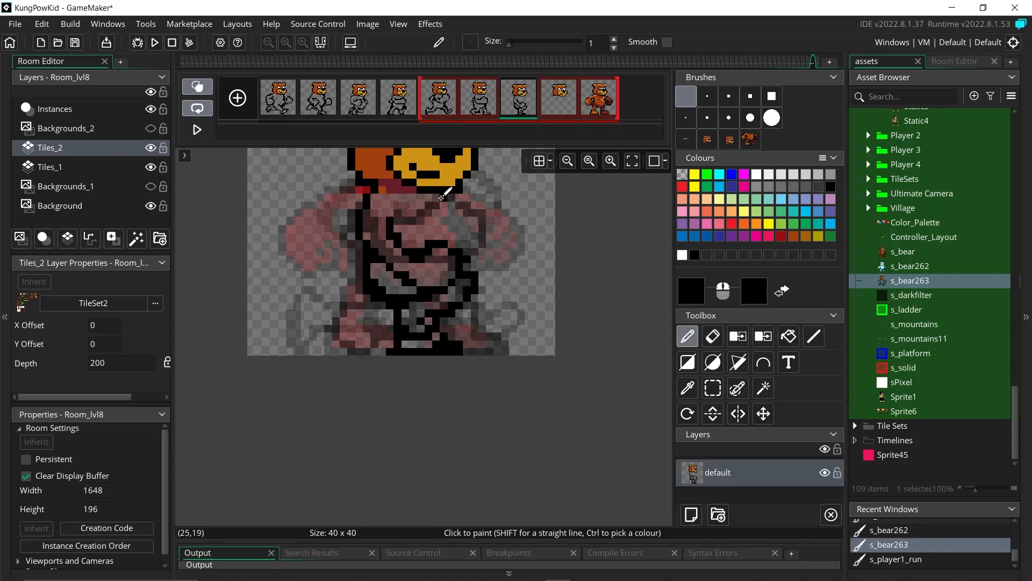
drag(472, 240, 466, 251)
middle_drag(529, 265, 486, 303)
drag(447, 258, 440, 313)
Step: Outline frame 8's torso, belly, both arms, legs and thighs in black
key(Right)
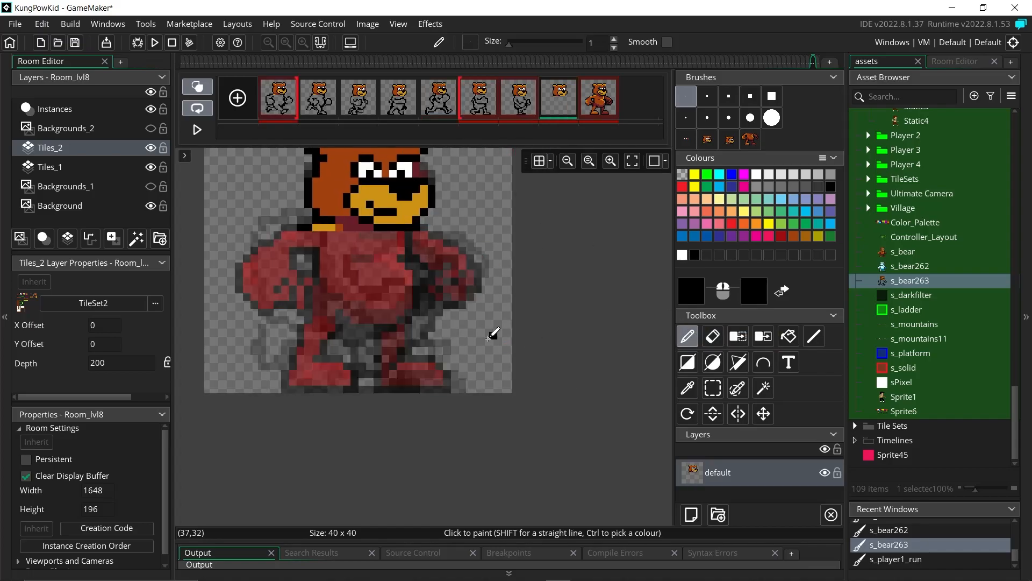
mouse_move(324, 227)
mouse_down()
mouse_move(324, 321)
mouse_move(328, 251)
mouse_up()
drag(399, 235, 359, 327)
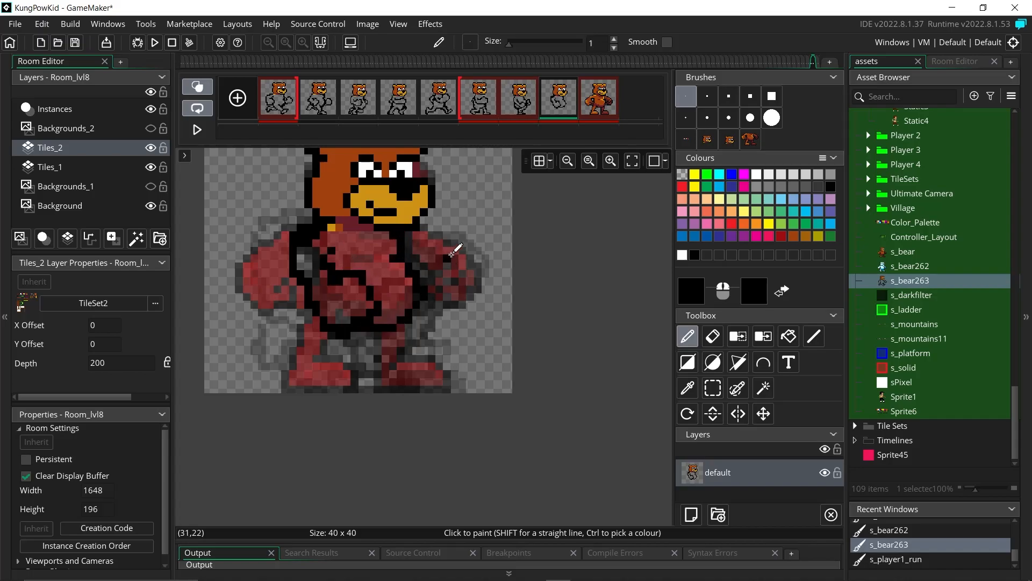
drag(417, 267, 422, 304)
mouse_move(360, 335)
mouse_down()
mouse_move(384, 358)
mouse_move(447, 316)
mouse_up()
mouse_move(378, 304)
mouse_down()
mouse_move(439, 312)
mouse_move(378, 328)
mouse_up()
key(e)
key(d)
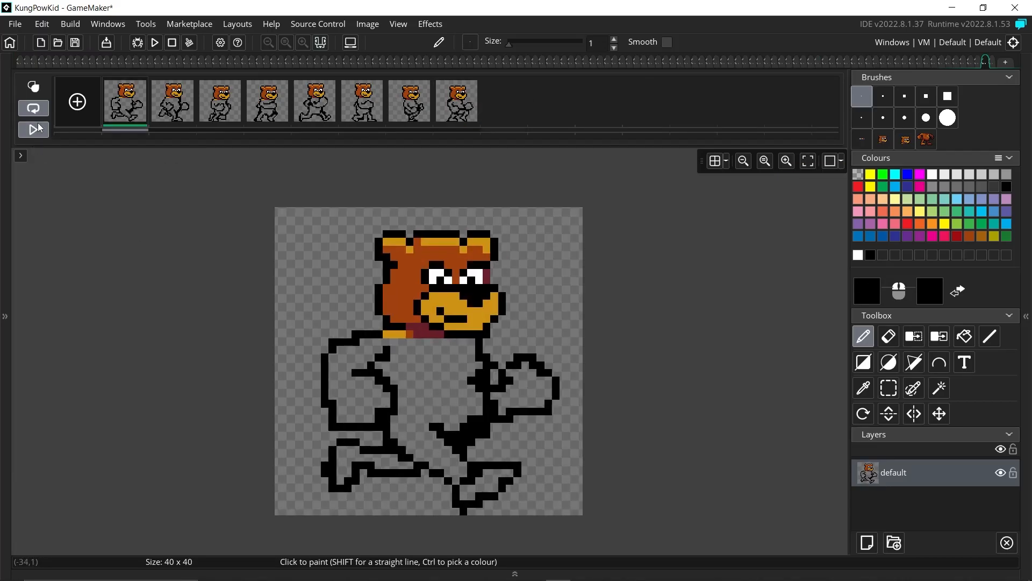
Step: Play the eight outlined run frames to preview the bear's running cycle
click(37, 128)
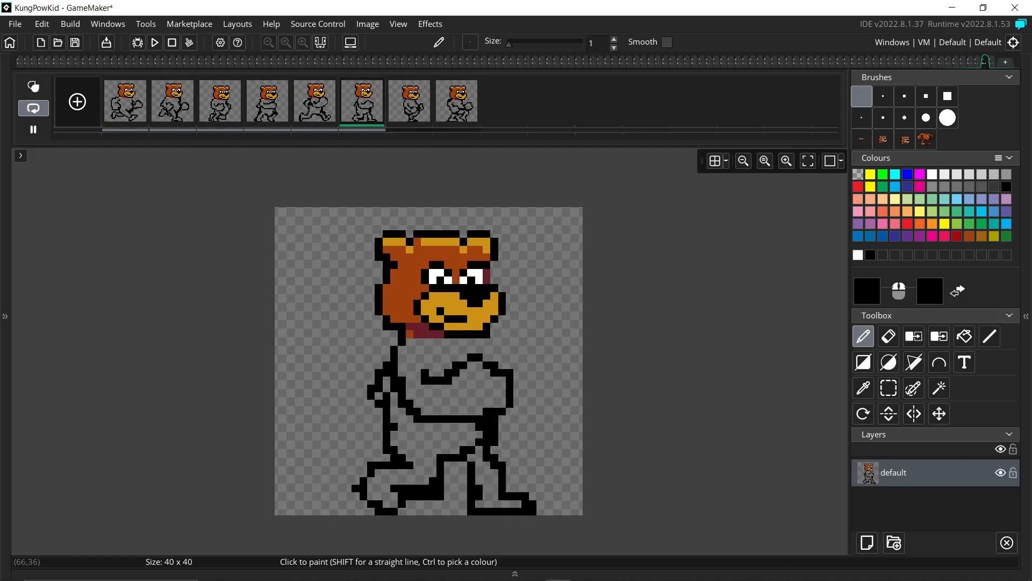
mouse_move(607, 578)
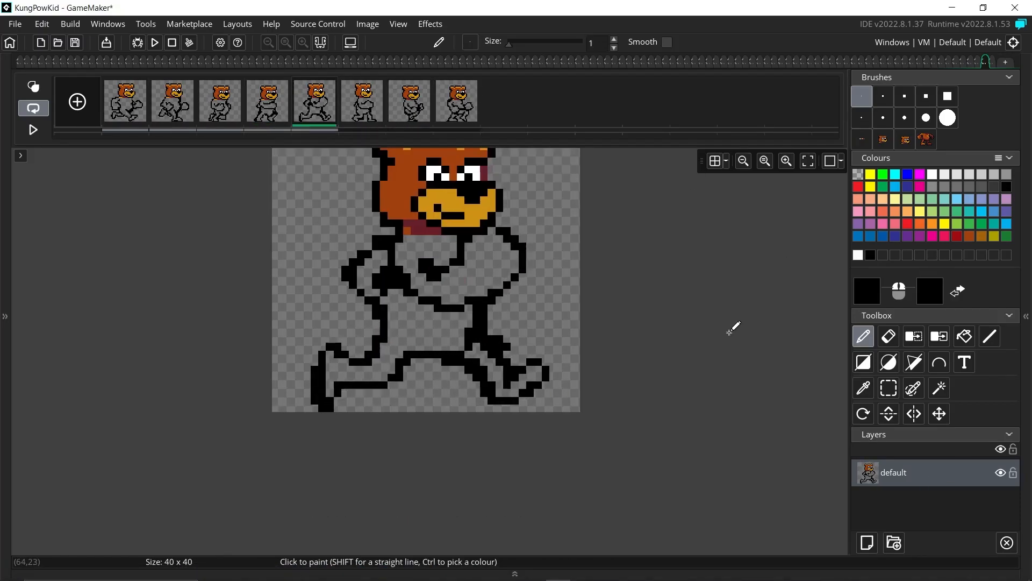
middle_drag(371, 308, 318, 398)
Step: Sample black, the orange-yellow muzzle colour and the brown fur colour from the sprite
key(i)
click(339, 227)
click(367, 272)
click(371, 318)
Step: Fill the bodies and legs of frames 1 to 4 with brown
click(131, 102)
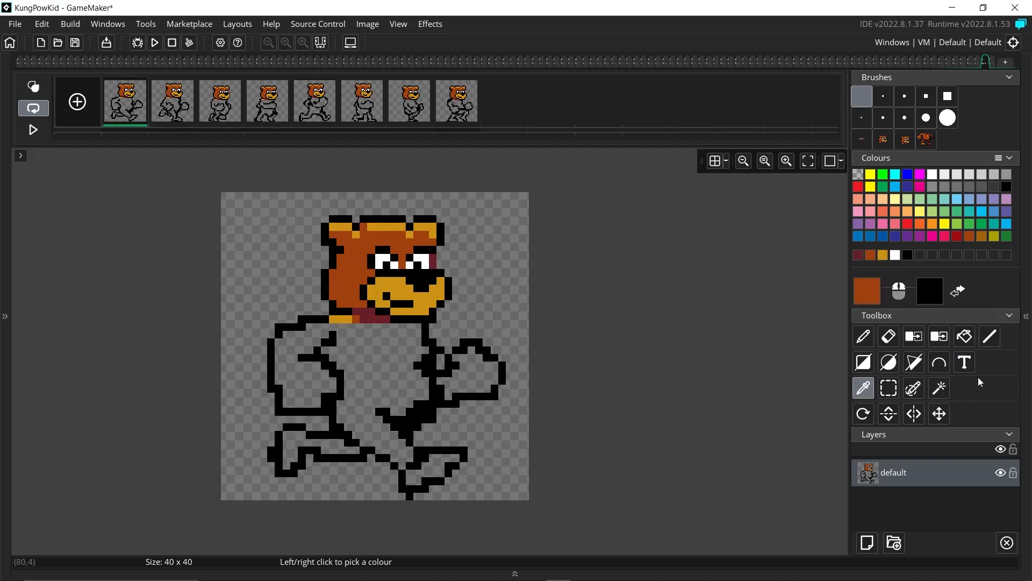
key(f)
click(369, 362)
click(440, 465)
click(185, 112)
click(397, 477)
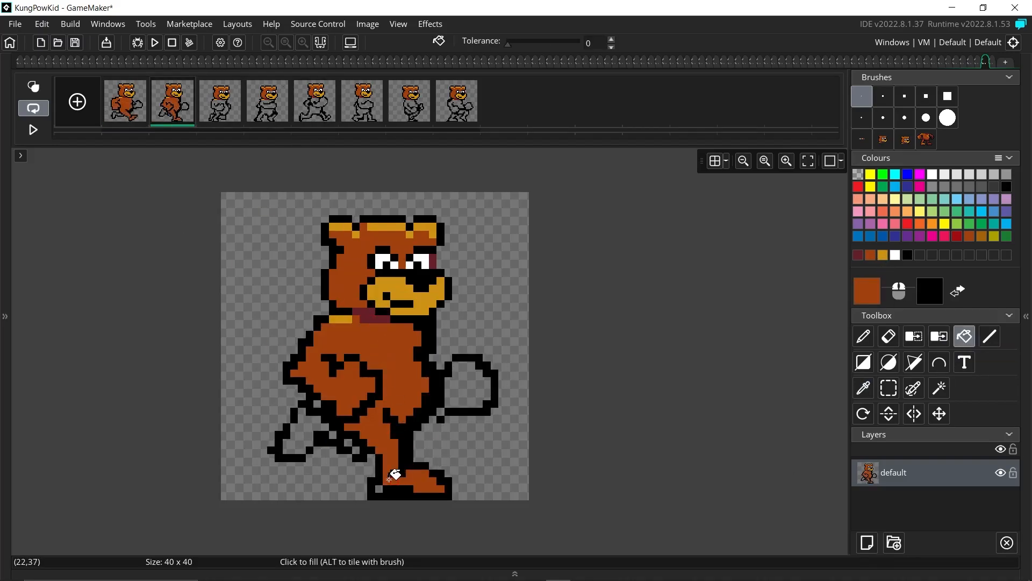
click(233, 98)
click(350, 356)
click(267, 103)
click(317, 473)
click(387, 377)
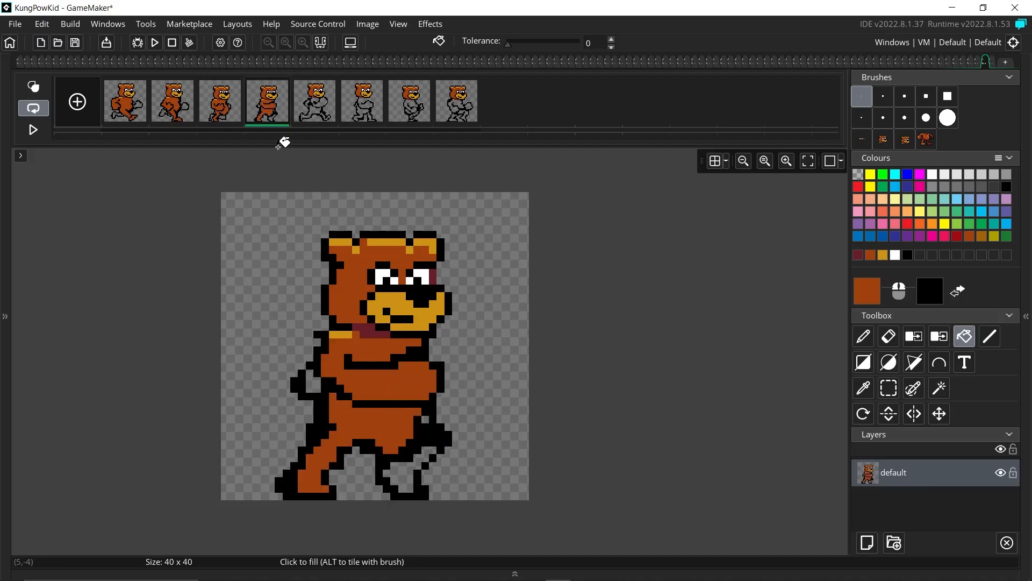
Step: Fill the bodies and legs of frames 5 and 6 with brown
click(423, 419)
click(315, 103)
click(366, 423)
click(396, 359)
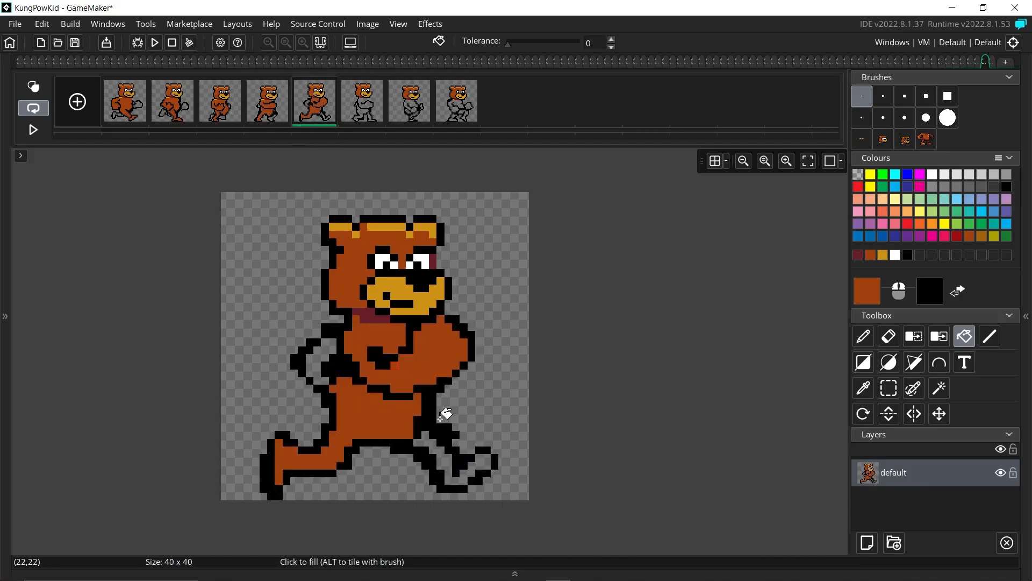
click(356, 102)
click(368, 418)
click(863, 336)
click(1006, 187)
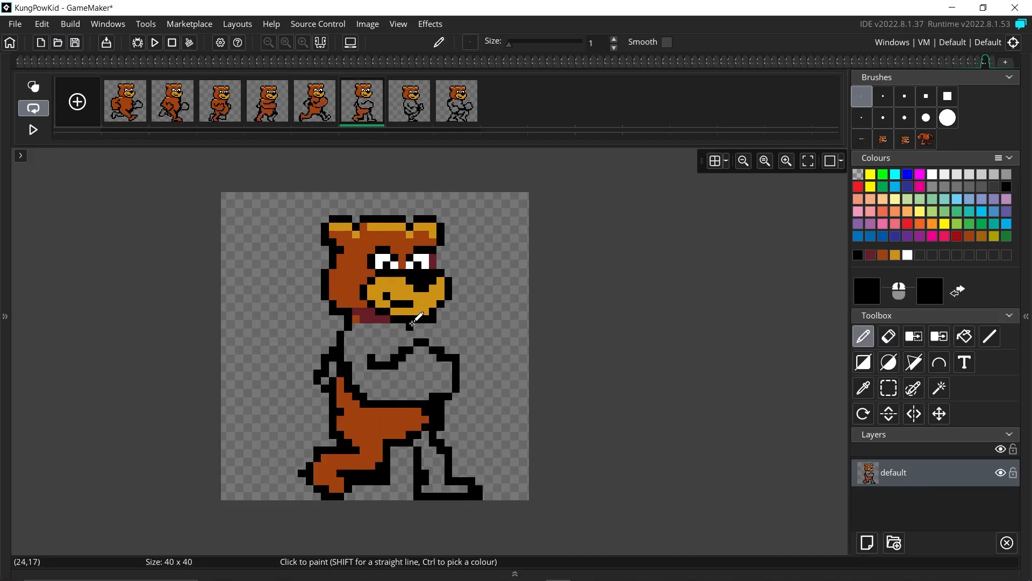
click(883, 255)
click(964, 336)
click(405, 385)
Step: Fill frames 7 and 8 brown, undoing one misplaced fill on frame 7
click(410, 102)
click(378, 424)
click(41, 23)
click(48, 34)
click(418, 445)
click(464, 95)
click(378, 363)
click(407, 427)
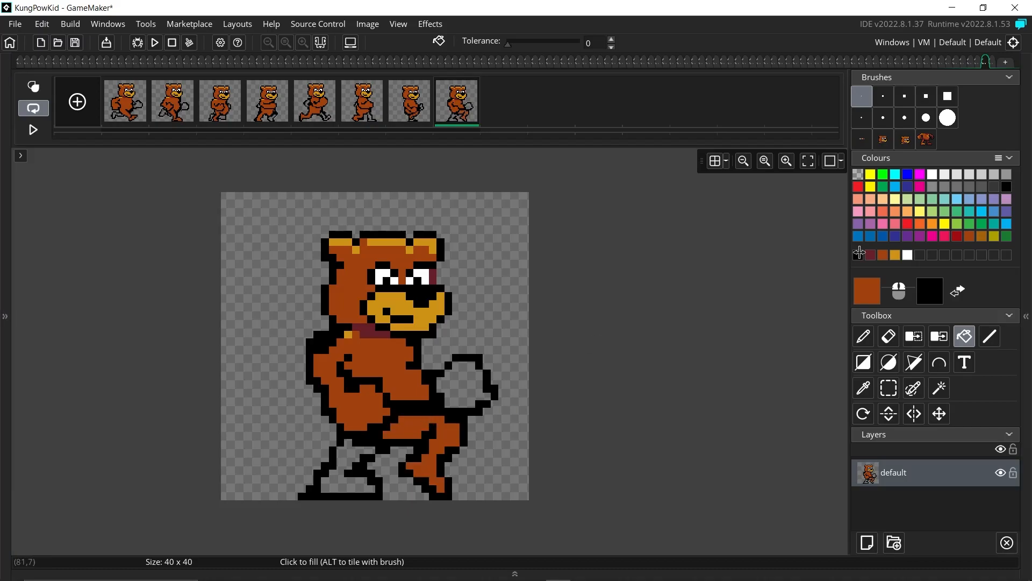
Step: Fill the gloves and back legs of frames 8, 1 and 2 with dark red
click(870, 255)
click(465, 387)
click(344, 479)
click(351, 447)
click(140, 82)
click(307, 441)
click(468, 376)
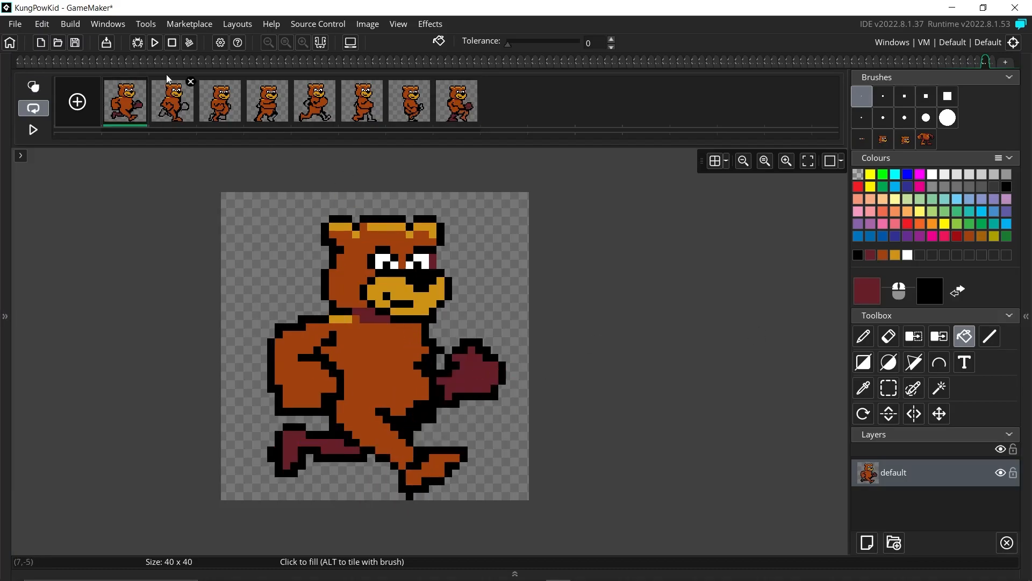
click(184, 90)
click(306, 433)
click(481, 383)
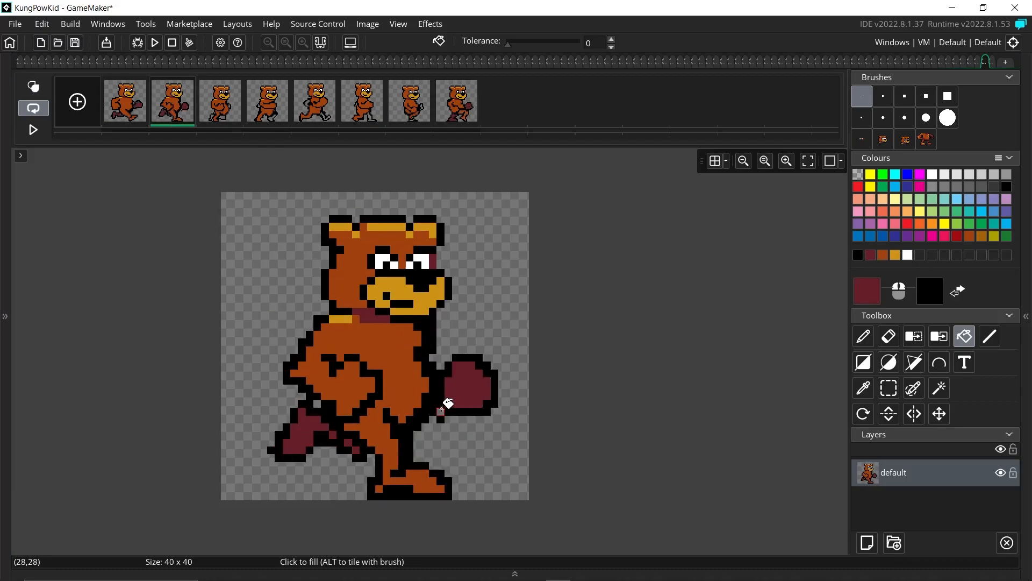
Step: Fill the gloves and back legs of frames 3 through 6 with dark red
click(206, 89)
click(444, 384)
click(396, 466)
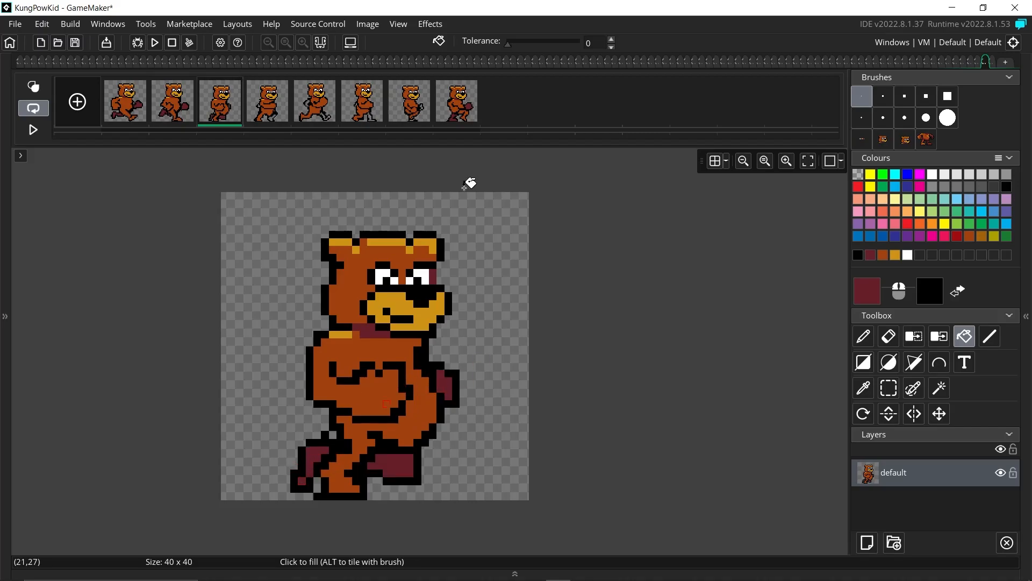
click(272, 92)
click(413, 491)
click(314, 378)
click(318, 93)
click(321, 359)
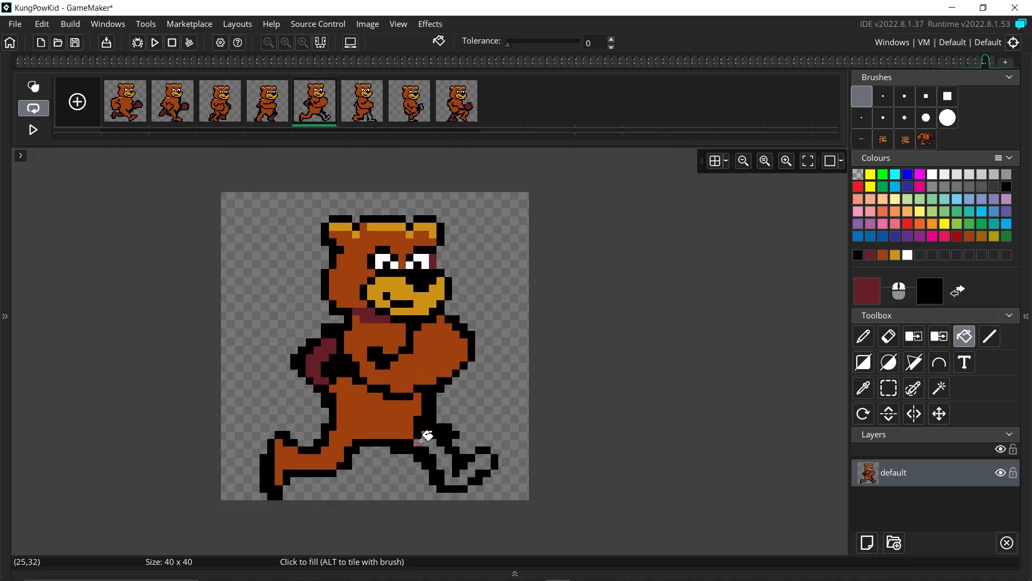
click(428, 436)
click(362, 101)
click(414, 430)
Step: Play the coloured running animation, then stop it on the first frame
click(409, 100)
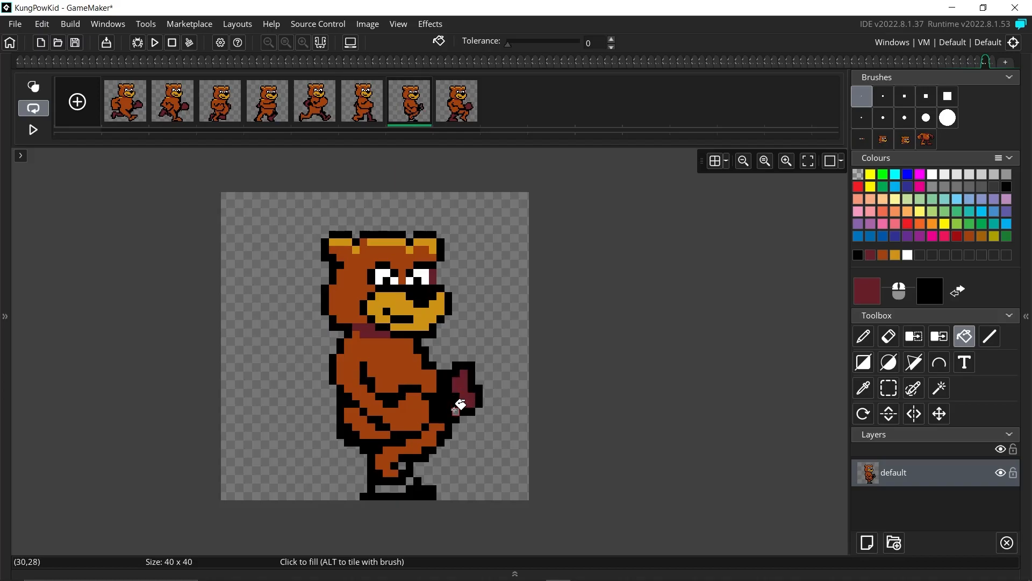
click(34, 130)
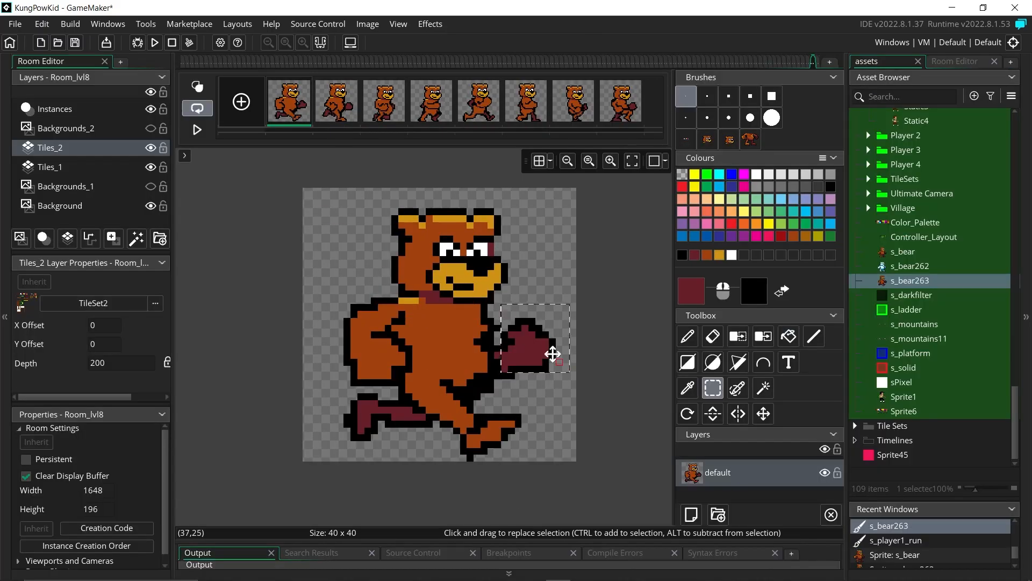
click(688, 336)
click(198, 130)
click(198, 130)
Step: On frame 1, erase outline corner pixels and touch up the forearm and front foot outlines
click(713, 336)
click(354, 382)
click(687, 336)
click(682, 255)
drag(512, 314, 498, 321)
click(694, 255)
click(682, 255)
click(707, 255)
drag(491, 417, 525, 410)
Step: Select and shift frame 1's back foot, widen it in maroon and outline it in black
click(683, 255)
click(713, 388)
drag(338, 405, 388, 459)
click(688, 336)
drag(366, 433, 366, 459)
click(695, 255)
click(682, 254)
click(707, 254)
drag(460, 398, 478, 411)
Step: Touch up frame 1's belly shading, arm line, shoulder, forearm and neck pixels
click(682, 255)
click(713, 336)
click(688, 336)
click(708, 255)
drag(401, 329, 396, 347)
click(682, 255)
click(707, 255)
click(695, 255)
drag(443, 322, 464, 321)
click(707, 255)
Step: On frame 2, touch up the outline and erase stray pixels around the rear leg
click(336, 101)
click(682, 255)
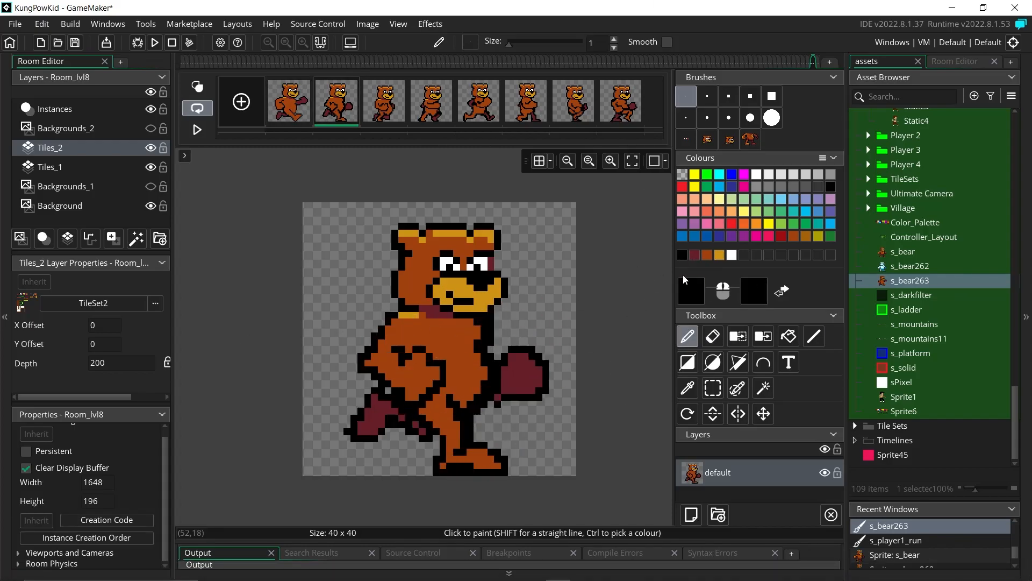
click(695, 255)
click(713, 336)
click(688, 336)
click(713, 336)
click(688, 336)
click(713, 336)
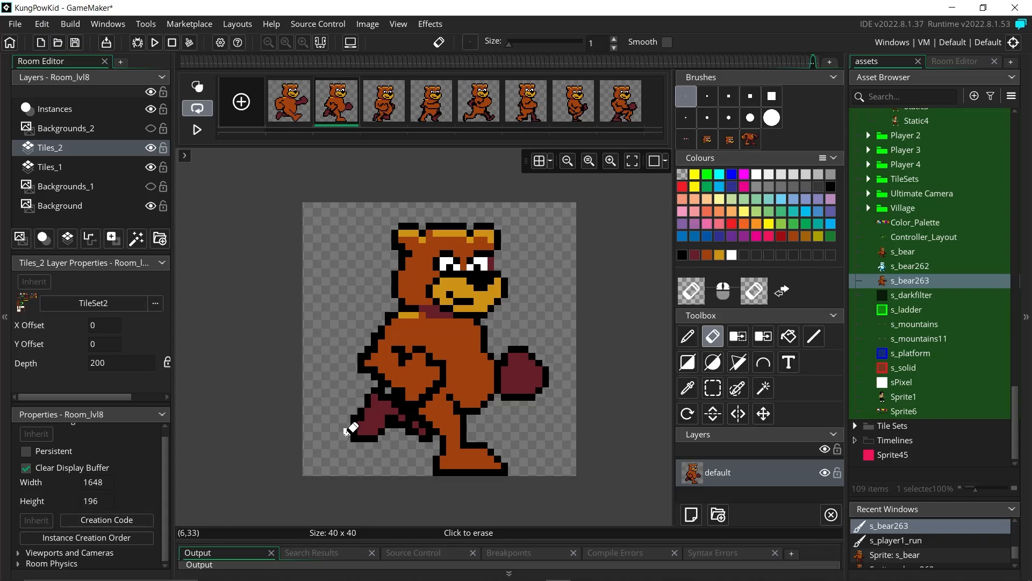
click(688, 336)
Step: Repaint frame 2's forearm and elbow outlines, clear stray shoulder pixels, and retouch the maroon rear leg
click(409, 417)
click(707, 255)
click(713, 336)
click(688, 336)
click(682, 254)
click(707, 255)
click(713, 336)
click(688, 336)
click(695, 255)
click(713, 336)
mouse_move(416, 418)
mouse_down()
mouse_move(429, 428)
mouse_move(416, 425)
mouse_up()
Step: On frame 3, repaint the rear leg in brown and maroon and redo the rear foot outline
click(384, 101)
click(687, 336)
click(708, 255)
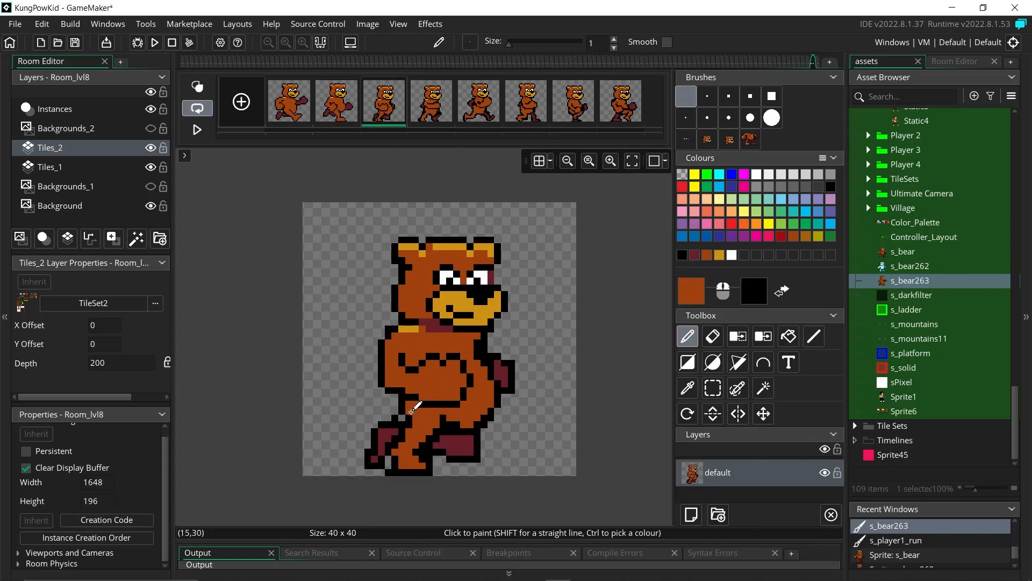
key(e)
key(d)
ctrl+click(374, 438)
ctrl+click(388, 438)
Step: Select and nudge frame 3's rear foot into place, then add black arm outline pixels
key(s)
drag(351, 400, 407, 465)
key(e)
click(422, 452)
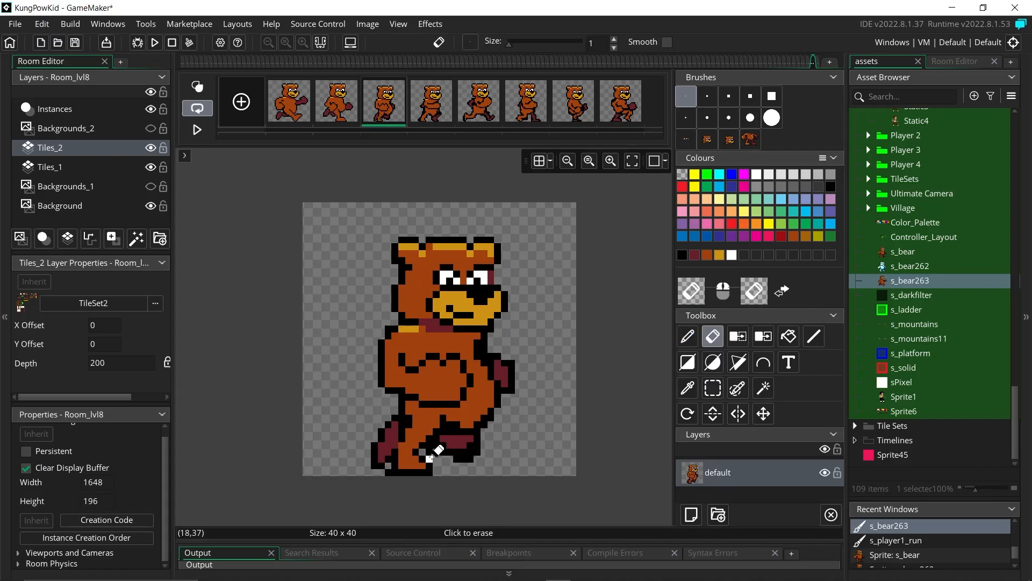
key(d)
right_click(402, 417)
click(713, 336)
click(688, 336)
click(707, 255)
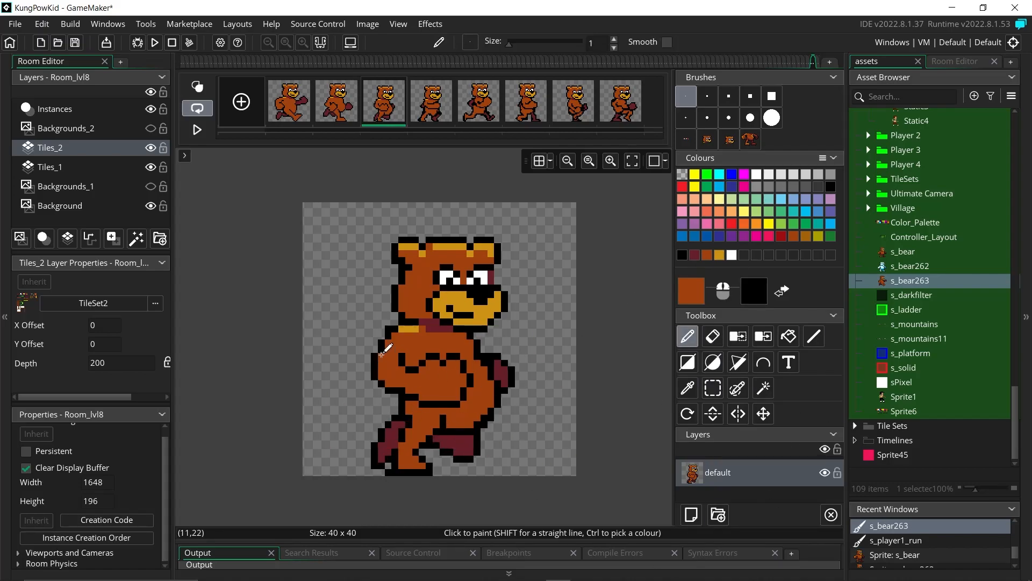
Step: On frame 4, repaint the arm pixels brown, erase the toe pixels, and repaint the front thigh maroon
click(432, 101)
drag(402, 370, 409, 377)
scroll(457, 397, up, 1)
click(713, 337)
drag(354, 472, 361, 479)
key(d)
right_drag(443, 445, 485, 425)
ctrl+click(486, 456)
Step: Outline frame 4's front thigh in black, retouch the belly, and erase stray leg pixels
mouse_move(464, 445)
mouse_down()
mouse_move(497, 443)
mouse_move(450, 466)
mouse_move(457, 452)
mouse_up()
click(682, 256)
key(e)
key(d)
key(e)
key(d)
drag(443, 418, 472, 417)
click(713, 336)
Step: On frame 5, trim the chest line and thin it into a brown V
click(384, 101)
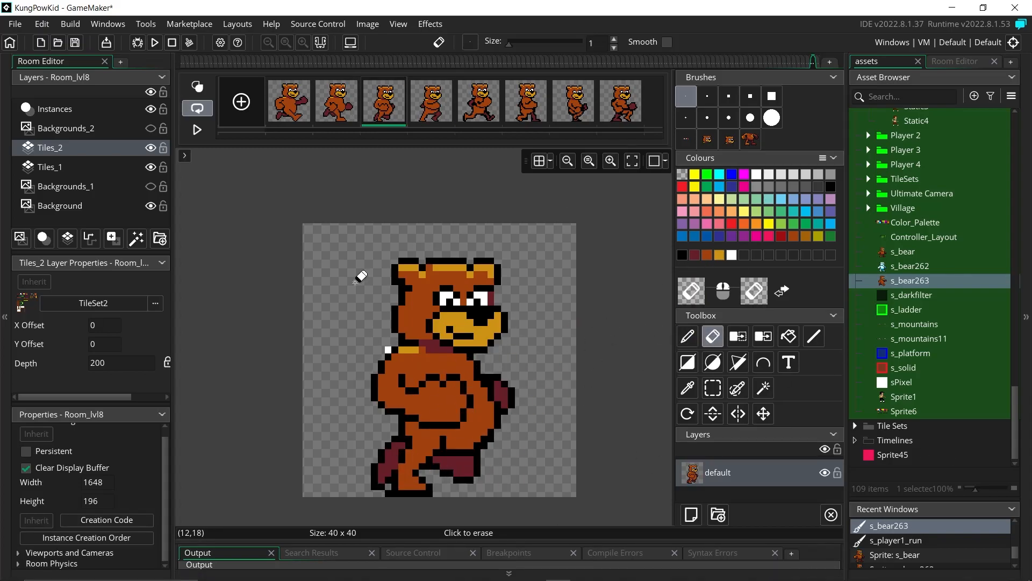
click(479, 101)
click(707, 255)
click(689, 336)
ctrl+click(383, 416)
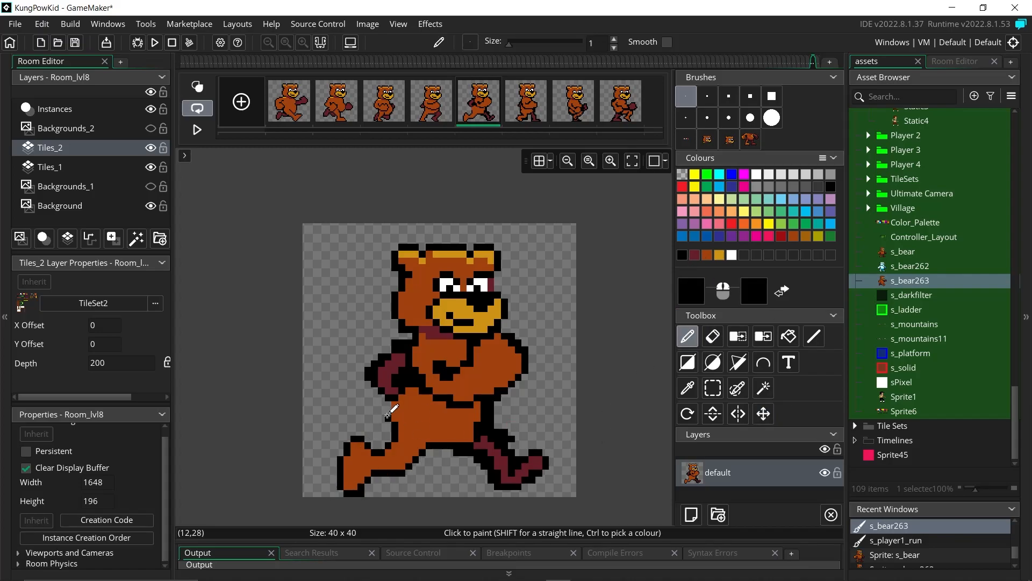
key(e)
key(d)
click(470, 342)
drag(443, 363, 450, 370)
drag(436, 370, 444, 377)
Step: Trim frame 5's far leg outline and repaint its foot maroon with a black edge and bottom
key(e)
mouse_move(511, 432)
mouse_down()
mouse_move(497, 432)
mouse_move(546, 456)
mouse_up()
key(d)
ctrl+click(535, 462)
ctrl+click(545, 466)
drag(552, 459, 545, 447)
right_drag(504, 493, 511, 493)
click(713, 336)
drag(498, 487, 490, 473)
Step: Erase stray hip pixels and thin the far leg outline on frame 5
click(695, 255)
click(713, 336)
drag(491, 418, 490, 424)
click(695, 255)
click(683, 255)
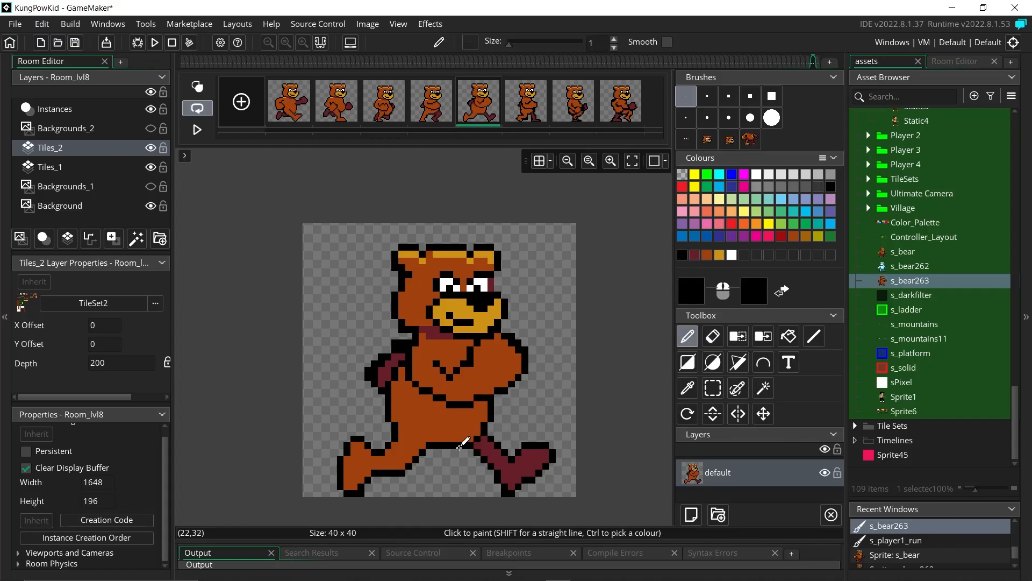
click(707, 255)
Step: Recolour frame 5's hip outline in brown and black, fill the glove maroon, and trim the arm outline
drag(471, 432, 450, 439)
click(682, 255)
click(464, 445)
click(707, 255)
click(713, 336)
click(695, 254)
drag(374, 370, 375, 377)
click(713, 336)
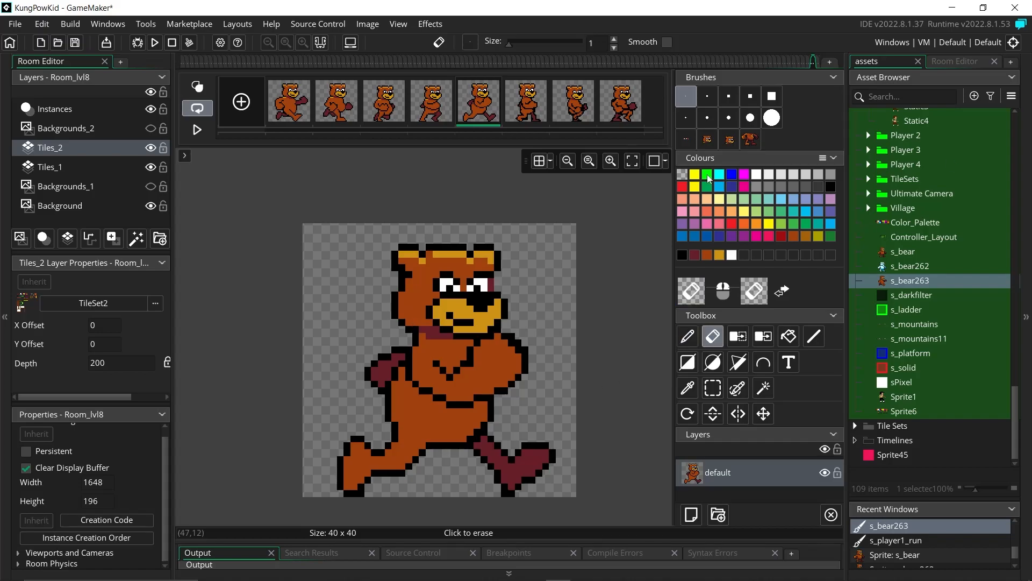
Step: On frame 6, add a missing black arm pixel and fill the far foot maroon with a black outline
click(526, 115)
click(688, 337)
click(683, 255)
click(490, 356)
click(695, 255)
mouse_move(504, 480)
mouse_down()
mouse_move(531, 480)
mouse_move(477, 493)
mouse_up()
click(713, 336)
click(687, 336)
Step: Shift frame 6's maroon foot left, erase leftover pixels, and fill the leg gap with orange
click(713, 388)
click(688, 336)
click(713, 336)
scroll(617, 433, down, 1)
click(687, 336)
click(713, 337)
click(707, 254)
click(682, 255)
click(713, 336)
Step: On frame 7, draw black outline strokes along the bear's back
click(574, 103)
click(688, 336)
click(707, 255)
click(682, 255)
drag(409, 359, 409, 342)
click(707, 254)
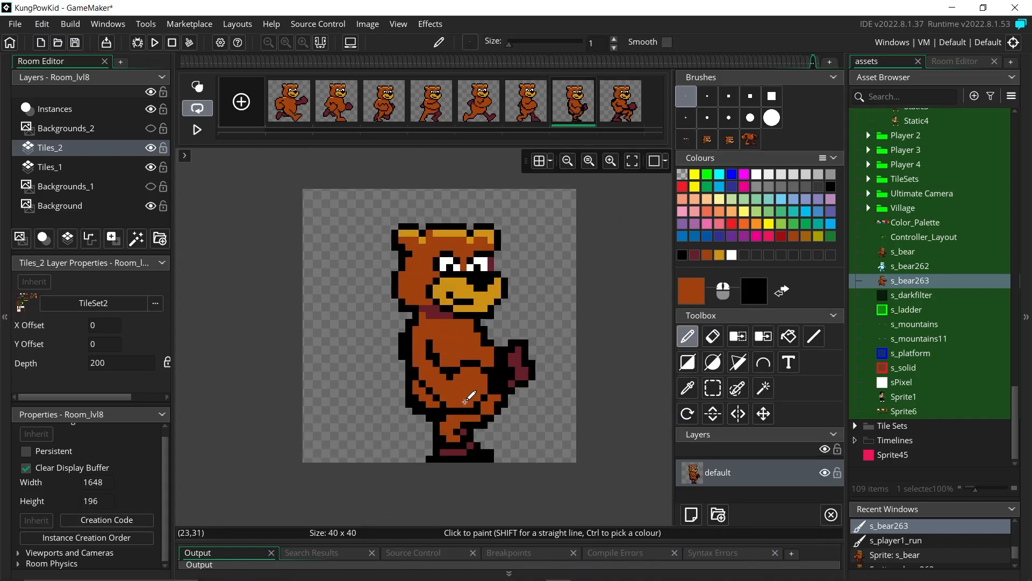
Step: Fill frame 7's foot with orange and erase stray pixels around it
click(682, 255)
mouse_move(436, 432)
mouse_down()
mouse_move(463, 446)
mouse_move(450, 453)
mouse_up()
click(713, 336)
click(694, 255)
click(688, 336)
Step: Paint frame 7's paw maroon and touch up its outlines in orange and black
drag(511, 350, 505, 377)
click(682, 256)
click(713, 336)
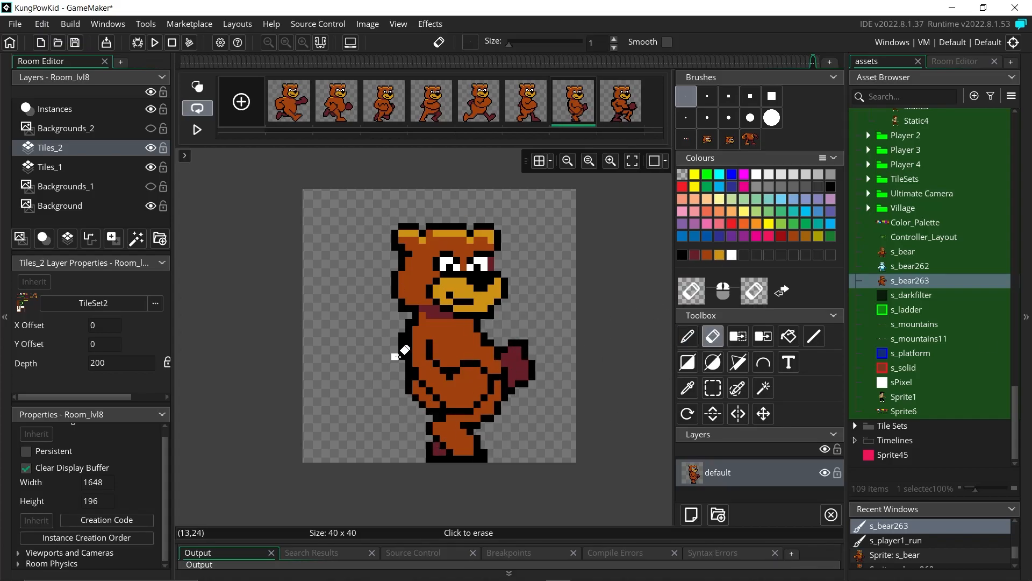
click(688, 336)
click(707, 255)
click(683, 255)
click(707, 255)
click(682, 255)
Step: On frame 8, turn a black arm-outline pixel orange and redraw the foot and knee outlines
click(620, 103)
click(707, 255)
click(713, 336)
click(688, 336)
click(713, 336)
click(688, 336)
click(422, 356)
click(683, 255)
drag(518, 446, 518, 458)
click(707, 254)
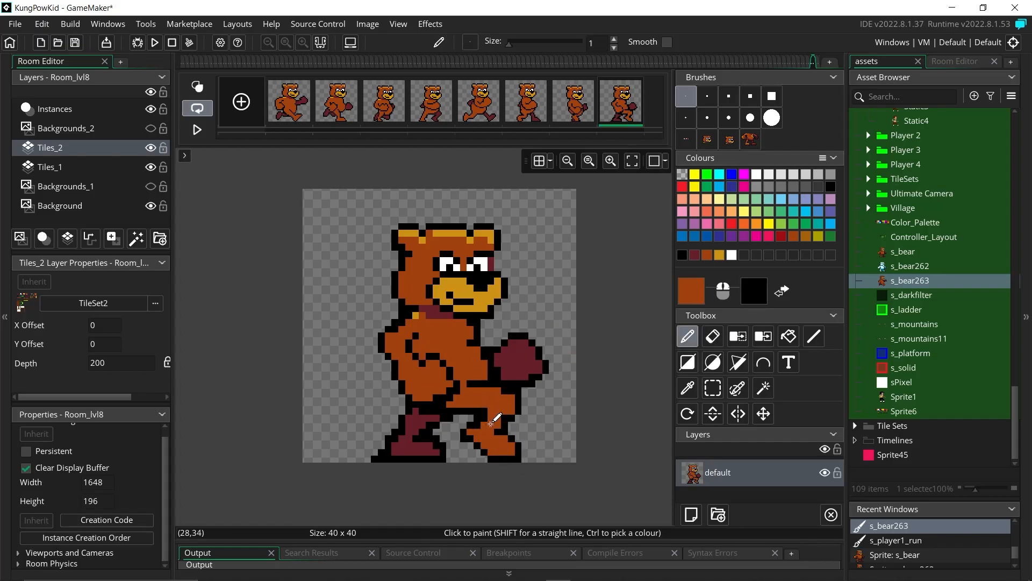
click(682, 255)
Step: Erase stray outline pixels near frame 8's glove and knee, then zoom out to check the frame
click(713, 336)
click(688, 337)
click(713, 336)
click(531, 383)
click(688, 336)
click(713, 336)
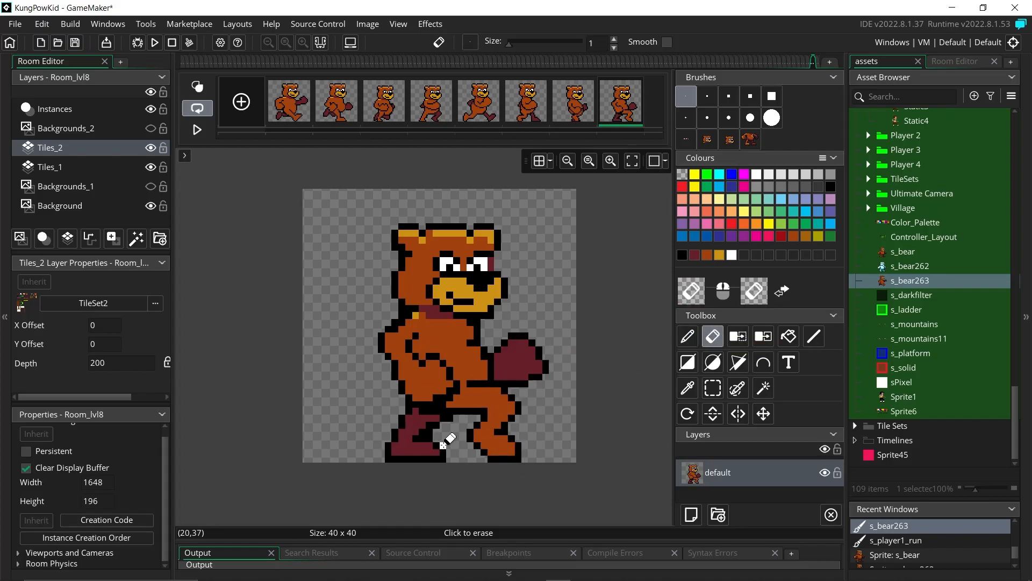
click(688, 336)
click(683, 254)
click(707, 255)
click(713, 336)
click(198, 130)
click(568, 161)
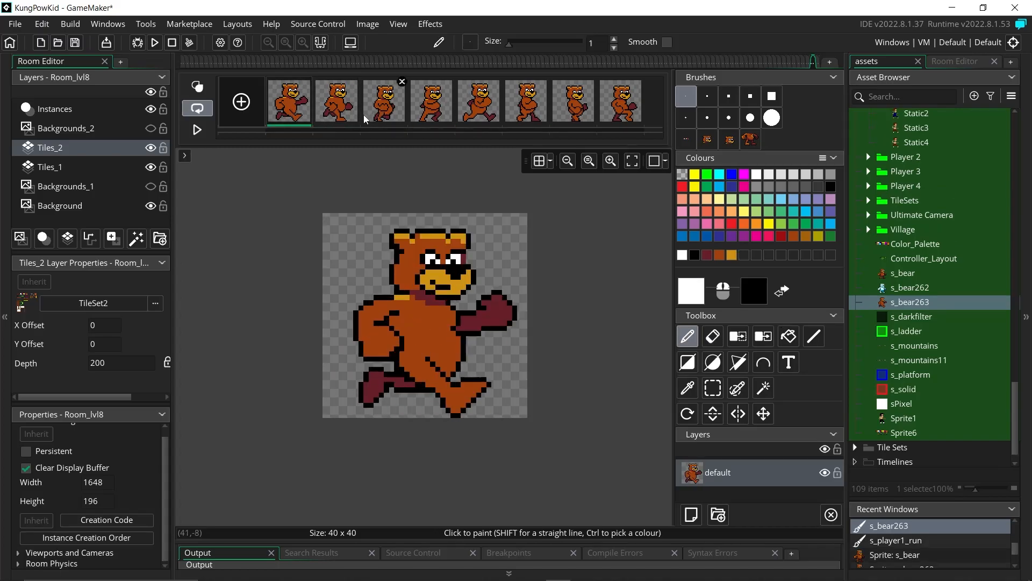
Step: Zoom in on frame 3's feet, repaint the foot outline in black, and fill it orange
click(384, 101)
click(695, 255)
click(610, 160)
click(610, 161)
mouse_move(422, 474)
mouse_down()
mouse_move(432, 494)
mouse_move(421, 484)
mouse_up()
click(719, 255)
click(695, 255)
click(567, 161)
click(568, 161)
Step: Paint frame 1's foot edge black with an orange fill, then replay the loop
click(337, 101)
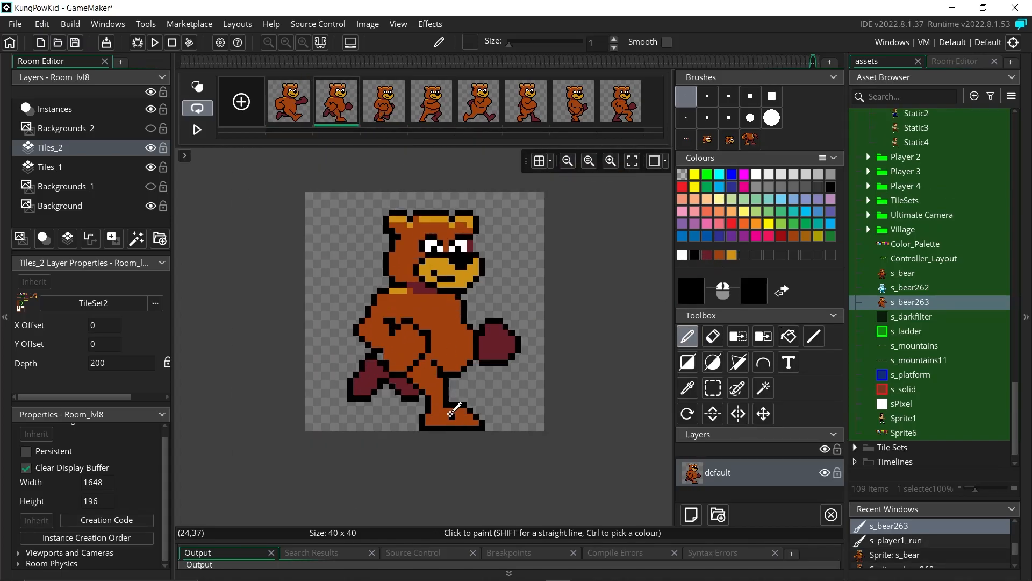
click(713, 336)
click(198, 130)
click(289, 101)
click(688, 336)
click(720, 255)
click(695, 255)
drag(499, 399, 487, 403)
click(719, 255)
click(695, 255)
click(197, 129)
click(198, 130)
Step: Step through frames 2–4 and paint along frame 4's foot edge in orange
click(290, 105)
click(336, 104)
click(384, 102)
click(720, 254)
click(430, 102)
drag(388, 416, 398, 422)
Step: Paint frame 5's left foot edge, step through frames 6–8, and play the animation
click(695, 255)
click(479, 102)
drag(368, 386, 368, 392)
click(719, 254)
click(695, 255)
click(707, 254)
click(525, 102)
click(695, 255)
click(573, 102)
click(621, 102)
click(199, 130)
click(199, 131)
Step: Paint along frame 4's hand edge and replay the animation
click(432, 102)
drag(368, 339, 380, 345)
click(713, 337)
click(197, 129)
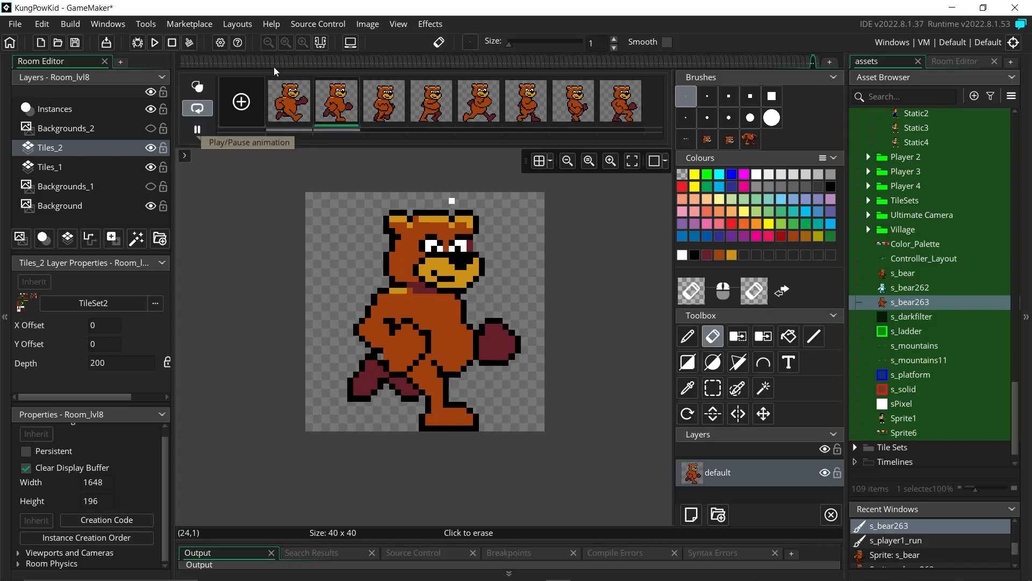
click(197, 130)
Step: On frame 2, trace the foot outline in black and erase a stray foot pixel
click(687, 336)
drag(345, 381, 345, 393)
click(707, 255)
click(695, 255)
click(713, 337)
click(687, 336)
click(713, 337)
click(687, 336)
click(384, 102)
Step: Capture frame 2's front foot as a brush and stamp it onto frames 3 and 4
click(331, 111)
click(713, 387)
drag(415, 402, 496, 430)
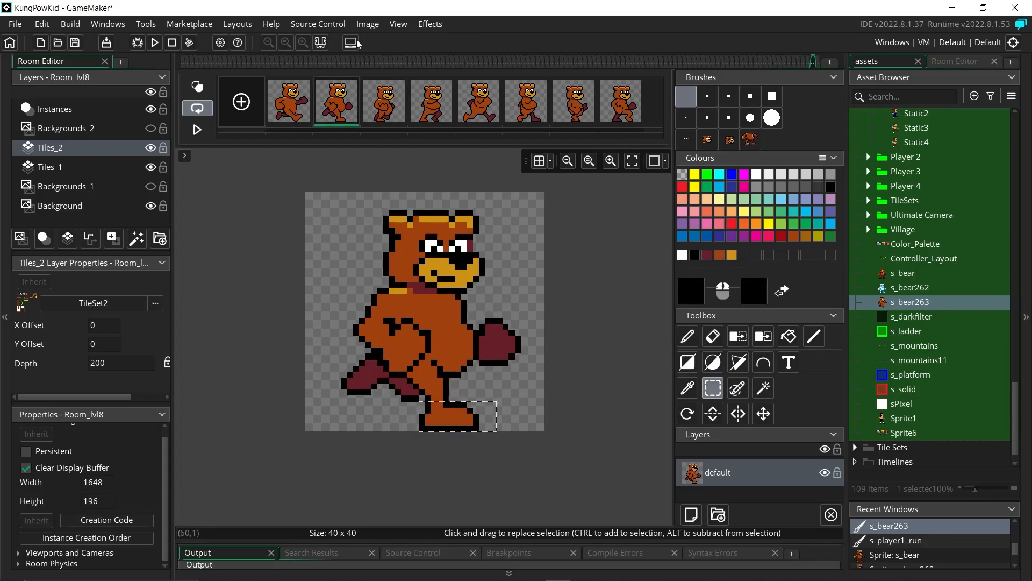
click(384, 102)
click(686, 96)
click(720, 255)
click(431, 103)
click(772, 140)
click(400, 417)
Step: Erase leftover far-leg pixels and redraw the far leg in brown with a black outline
click(686, 97)
click(713, 337)
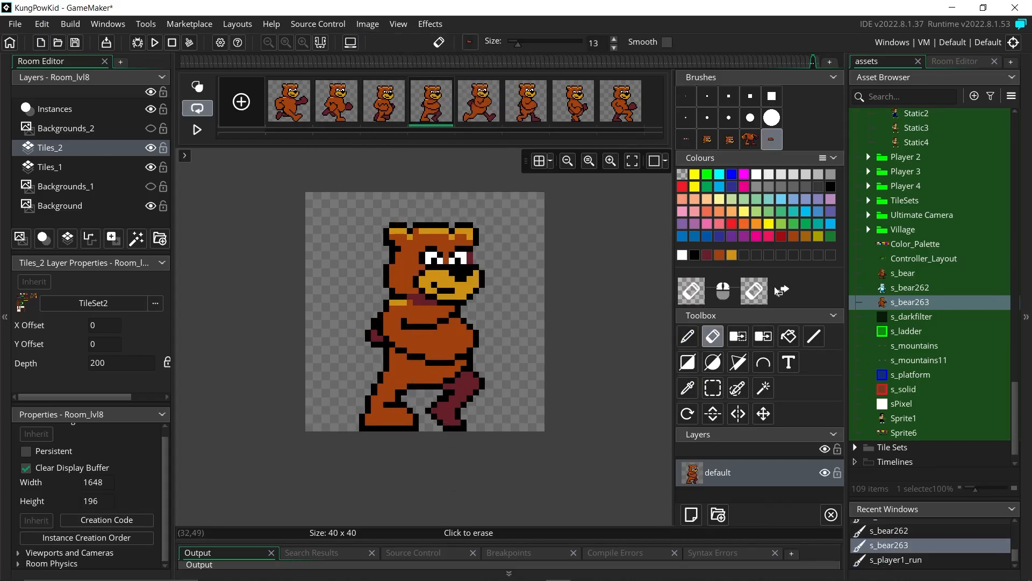
click(687, 337)
click(719, 254)
click(694, 255)
click(691, 335)
Step: Retouch the body blob on frame 3, capture it as a brush, and test-stamp it on frame 1
click(393, 103)
key(e)
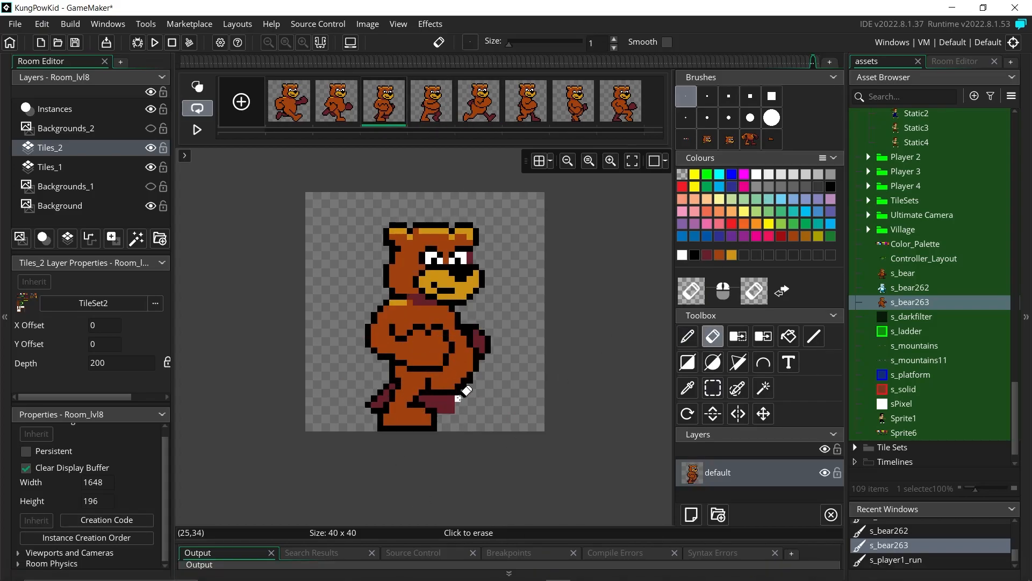
key(d)
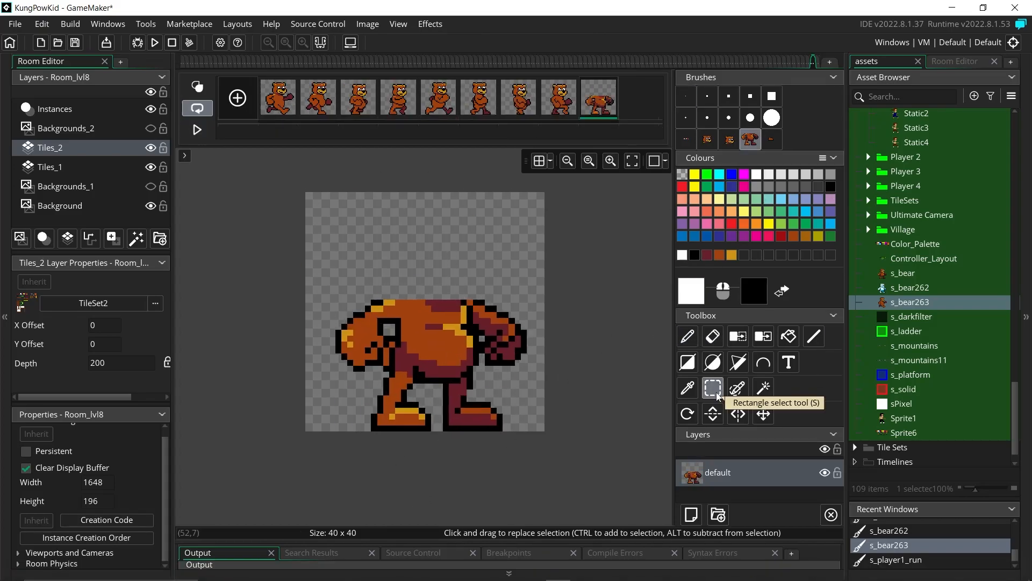
key(e)
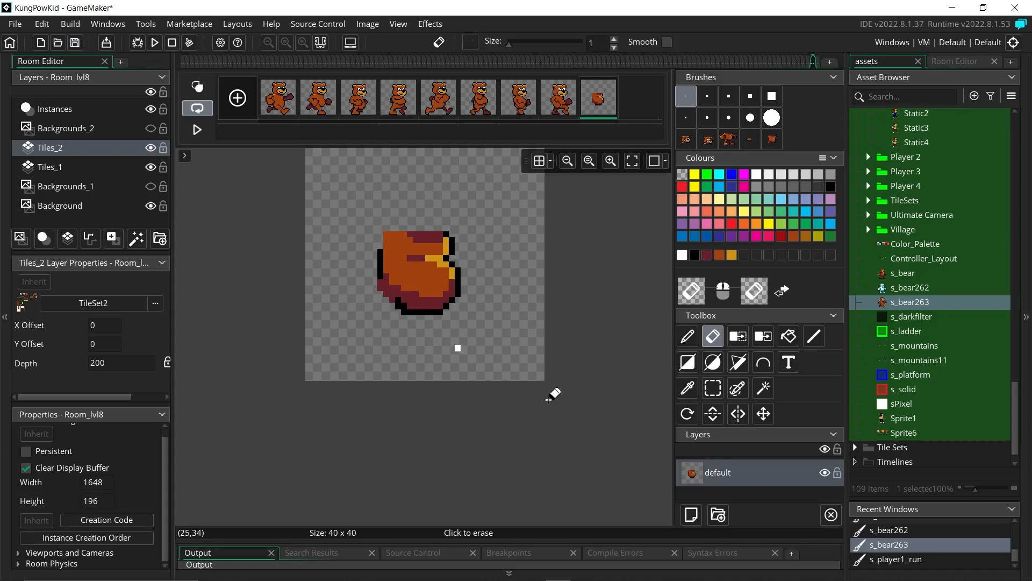
key(d)
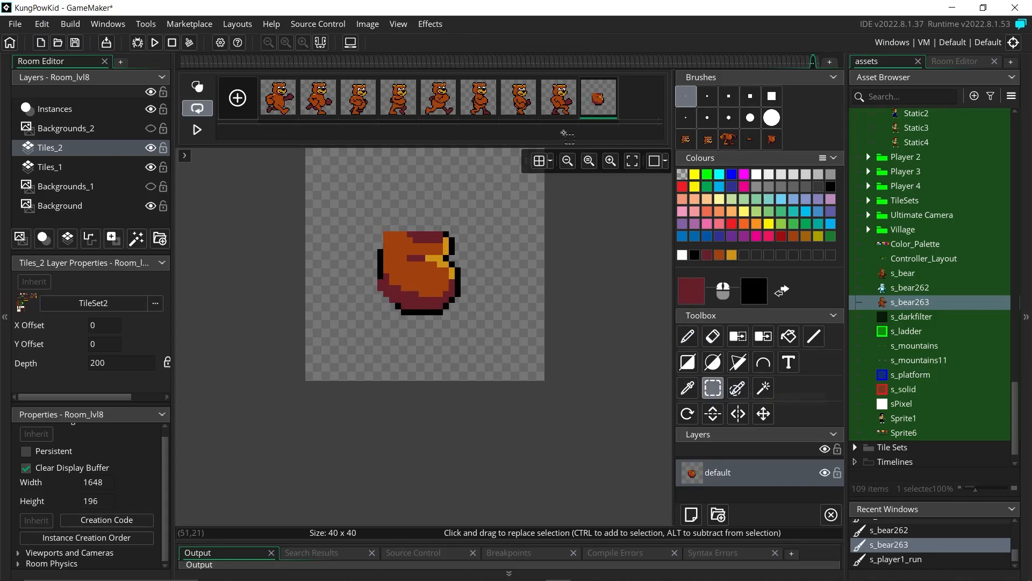
click(713, 388)
drag(371, 225, 468, 323)
key(ctrl+c)
click(278, 98)
Step: On scratch frame 9, stamp the saved head brush above the blob
click(428, 288)
key(ctrl+z)
click(598, 98)
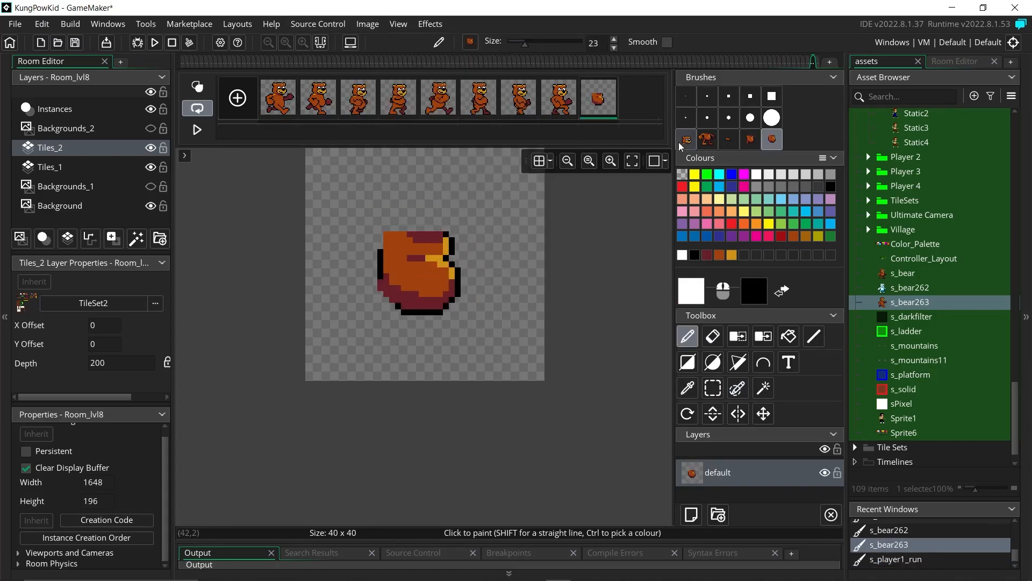
click(687, 140)
click(421, 192)
key(e)
scroll(386, 360, up, 1)
Step: Add a blank tenth frame, stamp the bear into it, and erase everything except the torso
click(237, 98)
click(639, 98)
click(751, 140)
click(401, 314)
click(713, 388)
key(ctrl+c)
click(278, 97)
click(318, 98)
Step: Erase the torso piece thinner and capture it as a brush
key(Right)
key(Right)
key(Right)
key(Right)
key(Right)
key(Right)
key(Right)
key(Right)
key(e)
drag(423, 288, 437, 339)
click(713, 387)
drag(355, 222, 498, 387)
key(ctrl+c)
click(398, 98)
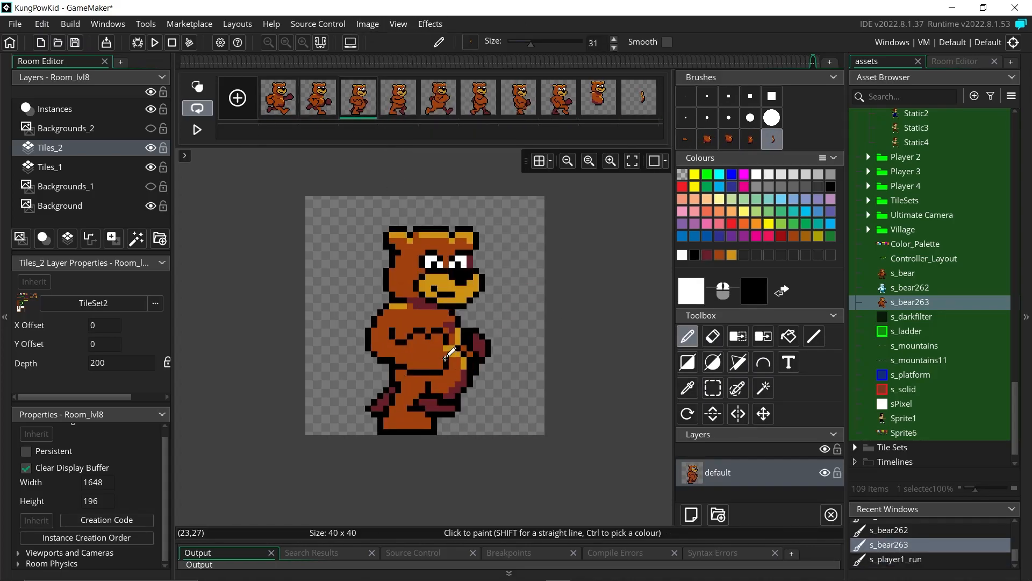
click(638, 97)
key(ctrl+z)
Step: Reshape the piece into a belly, capture it as a brush, and stamp it onto frame 3
drag(422, 295, 436, 349)
click(713, 387)
drag(392, 252, 499, 390)
key(ctrl+c)
click(358, 98)
click(452, 355)
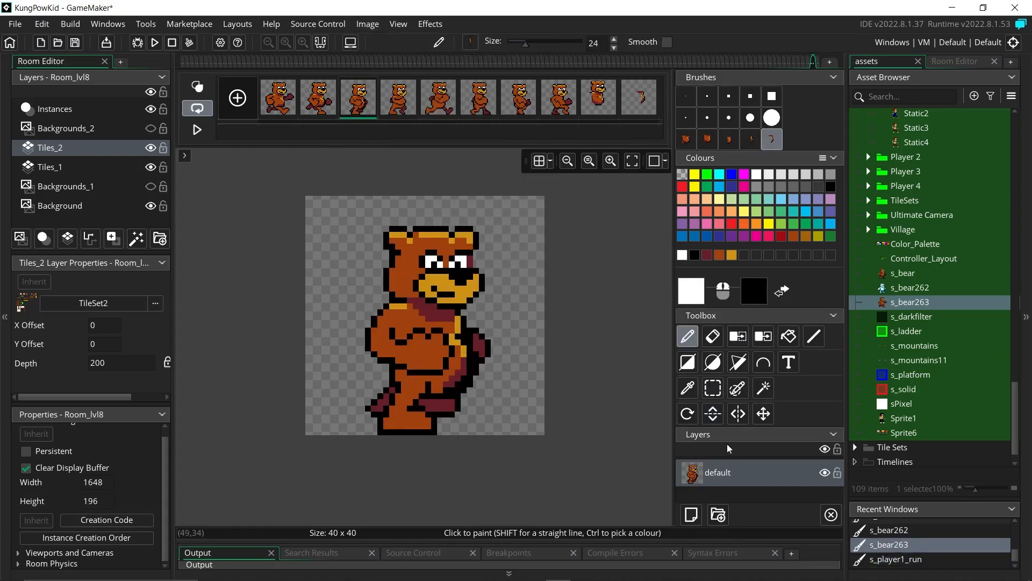
Step: Stamp the belly piece onto the remaining running frames, including frames 5 and 8
key(Right)
click(452, 359)
key(Right)
click(452, 350)
key(Right)
key(Right)
key(Right)
click(452, 359)
key(e)
click(278, 98)
key(Right)
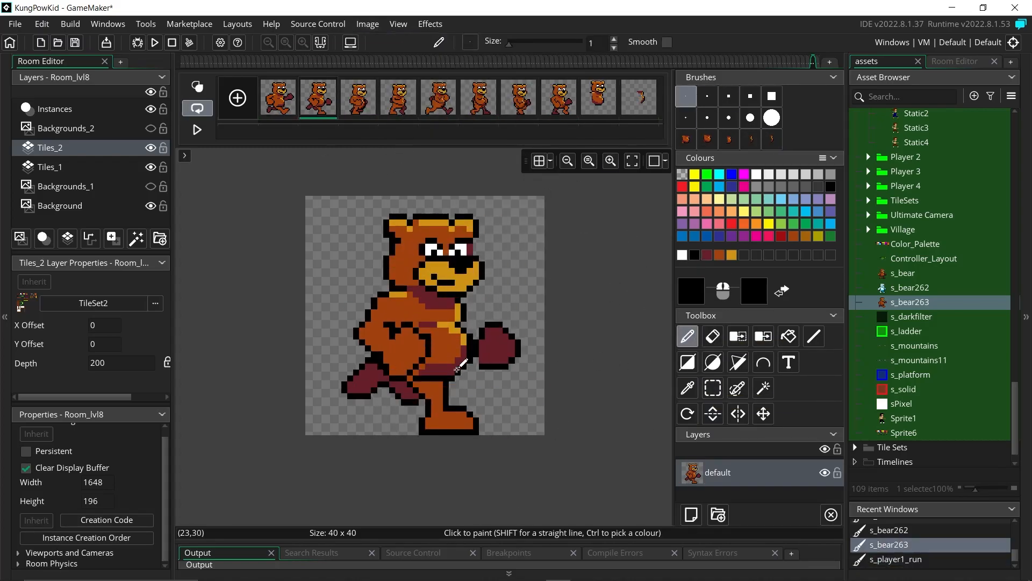
key(Right)
Step: Repaint the belly on frame 5 with a black outline and orange-brown fill
key(d)
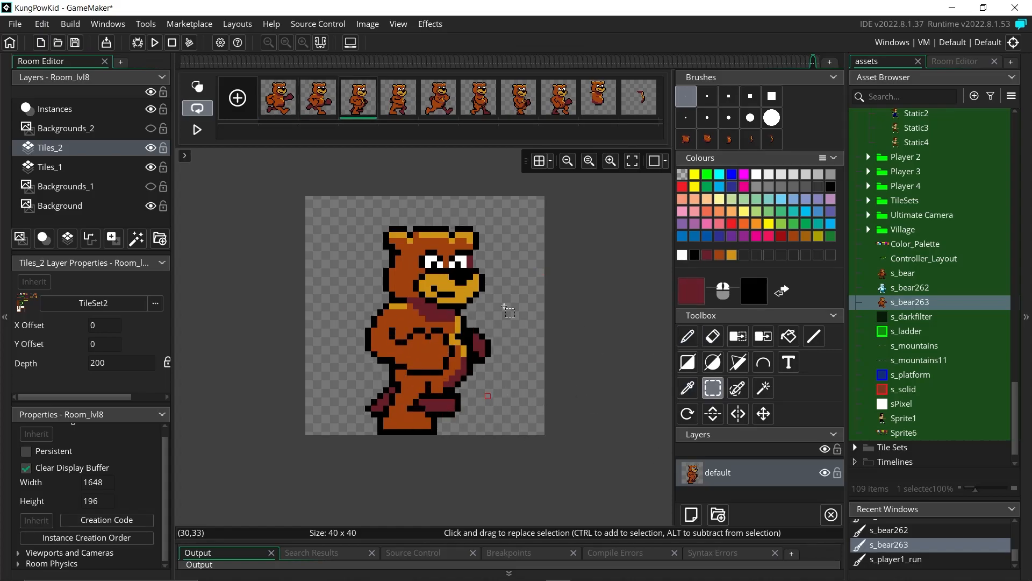
key(Right)
ctrl+click(459, 355)
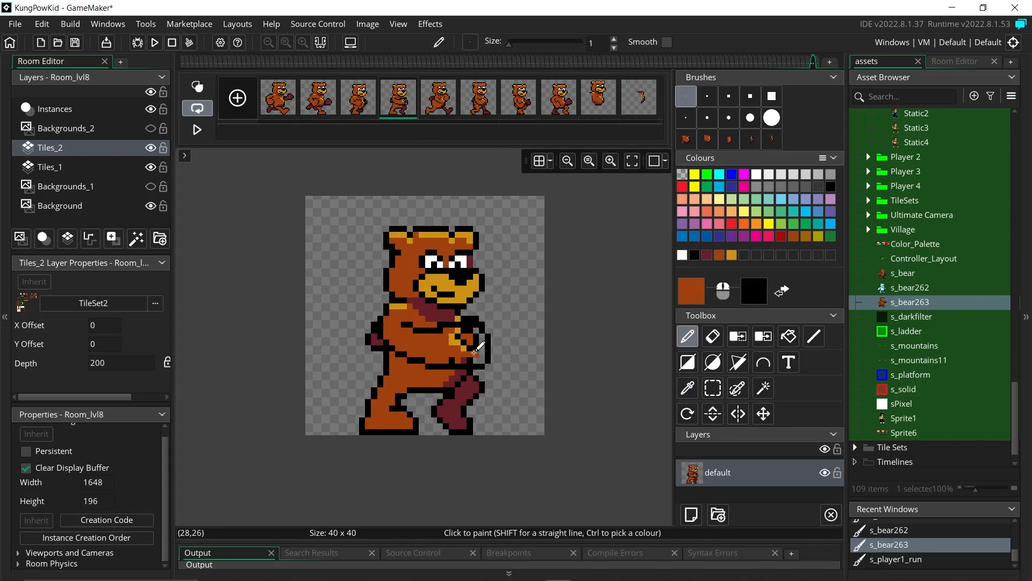
key(Right)
drag(458, 320, 463, 312)
ctrl+click(451, 305)
click(452, 312)
ctrl+click(466, 337)
ctrl+click(470, 361)
mouse_move(422, 384)
mouse_down()
mouse_move(446, 382)
mouse_move(433, 382)
mouse_up()
Step: On frame 6, erase extra belly pixels and retouch the leg in maroon
key(e)
key(Right)
click(473, 365)
key(d)
ctrl+click(463, 388)
click(452, 390)
ctrl+click(443, 389)
key(e)
Step: On frame 7, erase stray belly pixels and retouch the leg and outline
key(Right)
click(469, 331)
key(d)
ctrl+click(463, 363)
key(e)
key(d)
ctrl+click(452, 355)
click(720, 255)
drag(470, 361, 464, 378)
drag(452, 390, 440, 390)
Step: Delete scratch frames 9 and 10 and preview the eight-frame animation
click(560, 100)
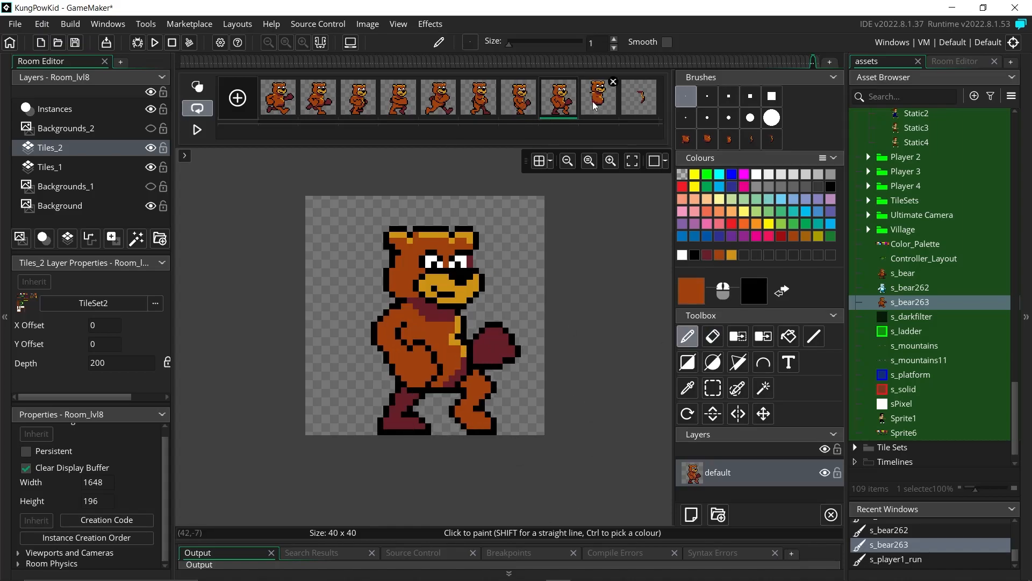
click(596, 102)
shift+click(639, 101)
key(Delete)
click(198, 130)
Step: Retouch the foot outline in maroon on frames 1 and 2
click(292, 116)
key(e)
key(d)
drag(398, 354, 356, 384)
click(337, 105)
click(707, 255)
key(e)
key(Right)
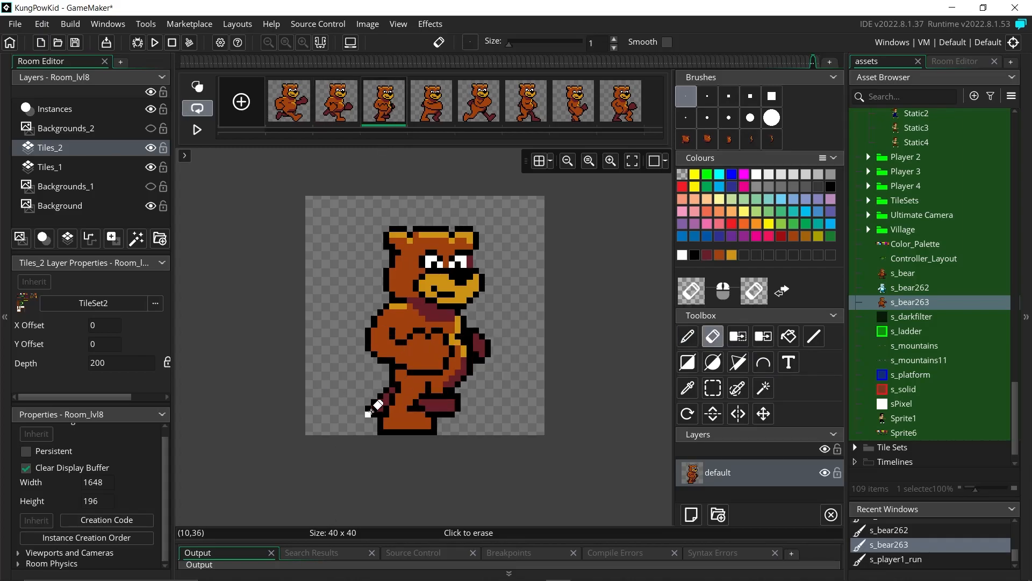
key(Right)
Step: On frame 4, redraw the belly's right and lower outline in black and thin the arm line
key(d)
ctrl+click(466, 368)
click(695, 255)
drag(494, 342, 493, 355)
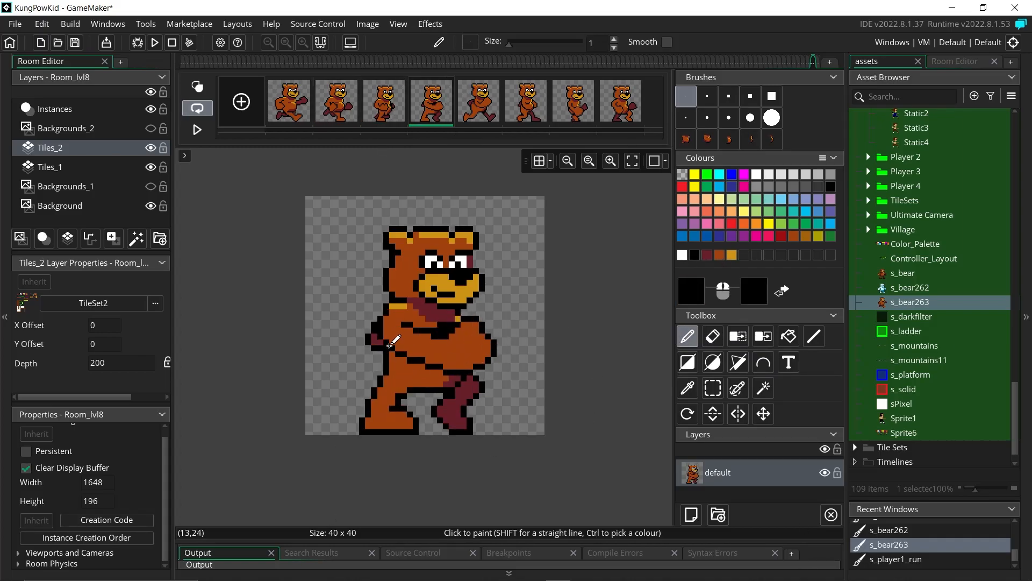
drag(403, 360, 436, 373)
click(719, 255)
drag(403, 354, 433, 367)
click(694, 255)
click(428, 336)
click(719, 255)
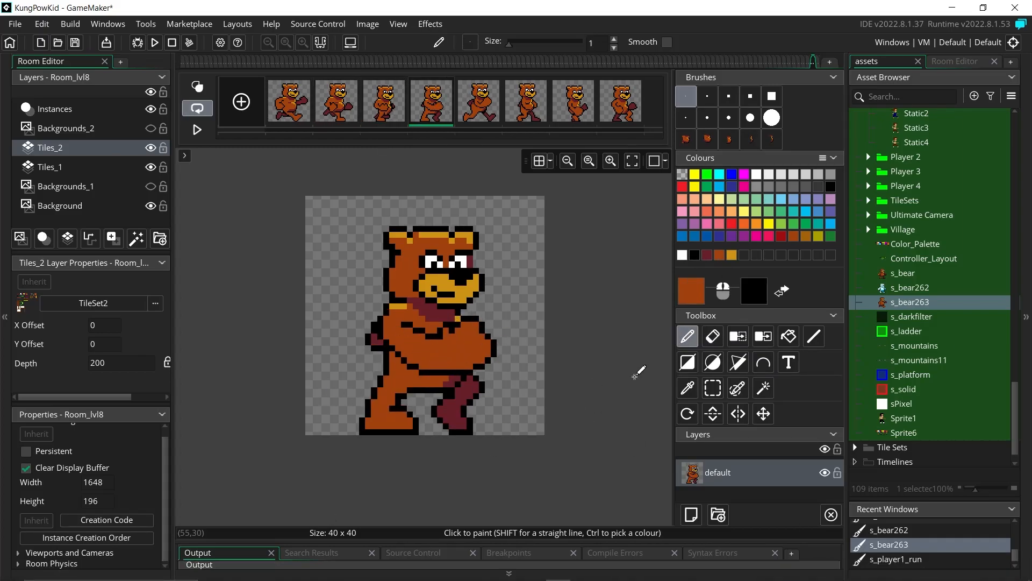
click(497, 121)
Step: On frame 6, extend the belly right and down in orange and redraw its outline
key(Right)
ctrl+click(465, 358)
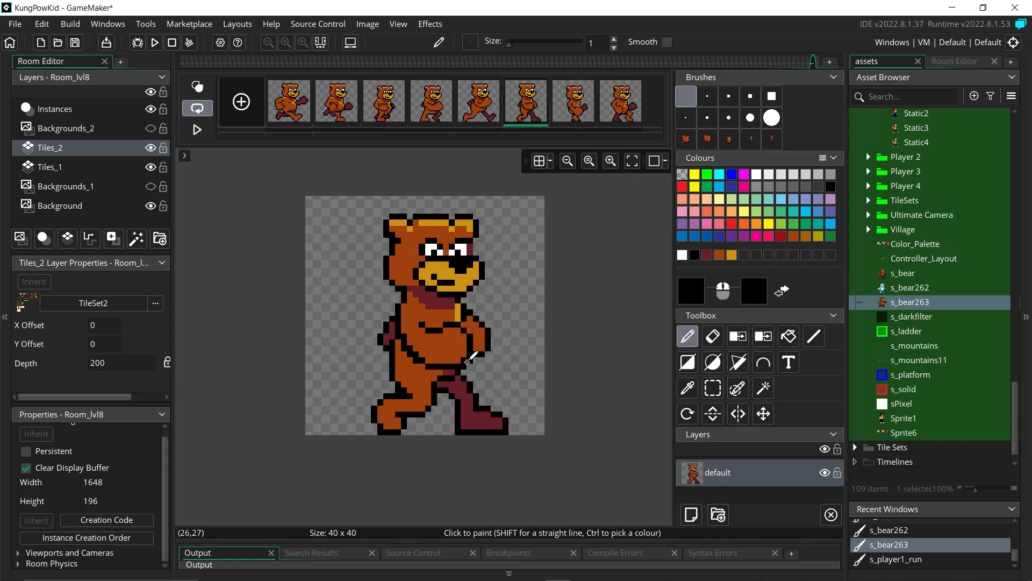
click(470, 372)
click(719, 255)
mouse_move(452, 367)
mouse_down()
mouse_move(470, 359)
mouse_move(473, 331)
mouse_move(486, 345)
mouse_up()
click(695, 255)
click(719, 255)
click(695, 255)
ctrl+click(437, 365)
click(694, 259)
Step: Draw a diagonal black arm outline on the lower back and paint a small arm area maroon
drag(399, 345, 422, 367)
ctrl+click(409, 365)
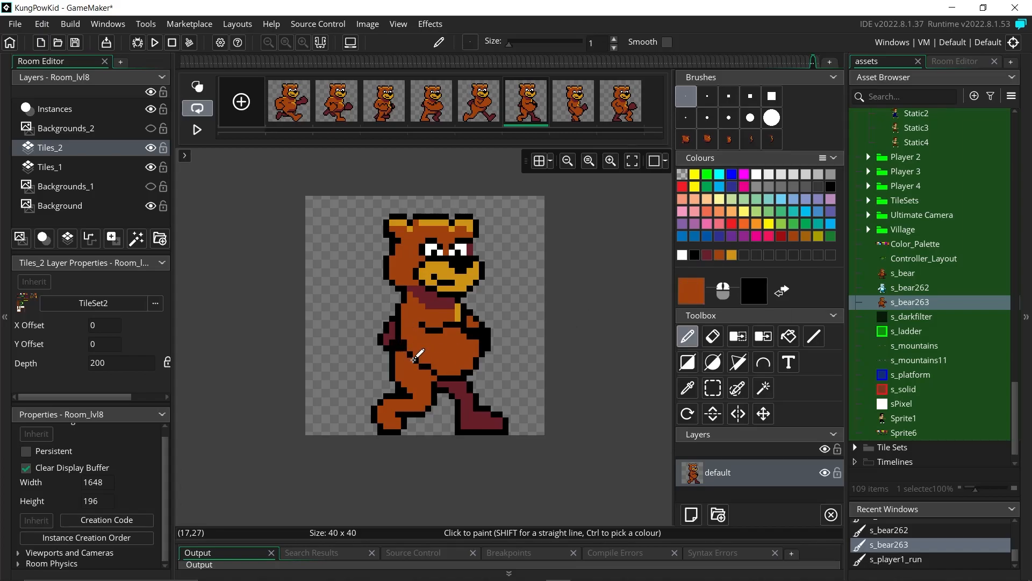
ctrl+click(457, 385)
drag(470, 319, 476, 324)
click(693, 257)
click(565, 112)
click(616, 111)
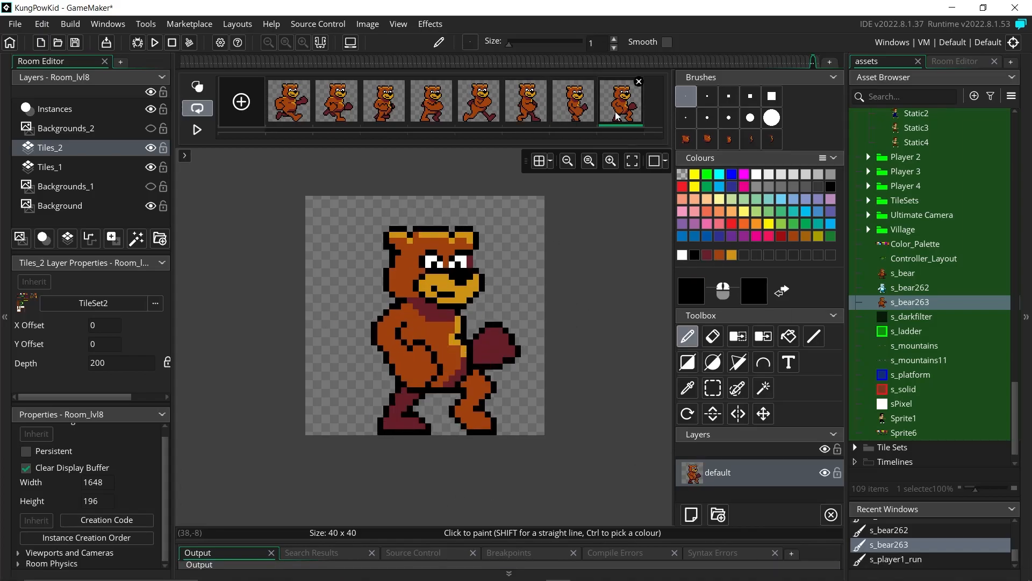
click(293, 110)
Step: Paint gold highlights on the bear's feet across successive frames
ctrl+click(464, 339)
key(Right)
drag(493, 396, 470, 409)
key(Right)
key(Right)
key(Right)
key(Right)
drag(346, 402, 390, 404)
key(Right)
drag(446, 406, 457, 429)
key(Right)
Step: Add black outline pixels beside the glove
ctrl+click(459, 366)
ctrl+click(470, 360)
drag(467, 360, 457, 360)
ctrl+click(463, 351)
Step: Play the animation, then paint gold arm highlights on frames 1 through 4
scroll(568, 441, down, 1)
click(197, 129)
ctrl+scroll(205, 453, down, 1)
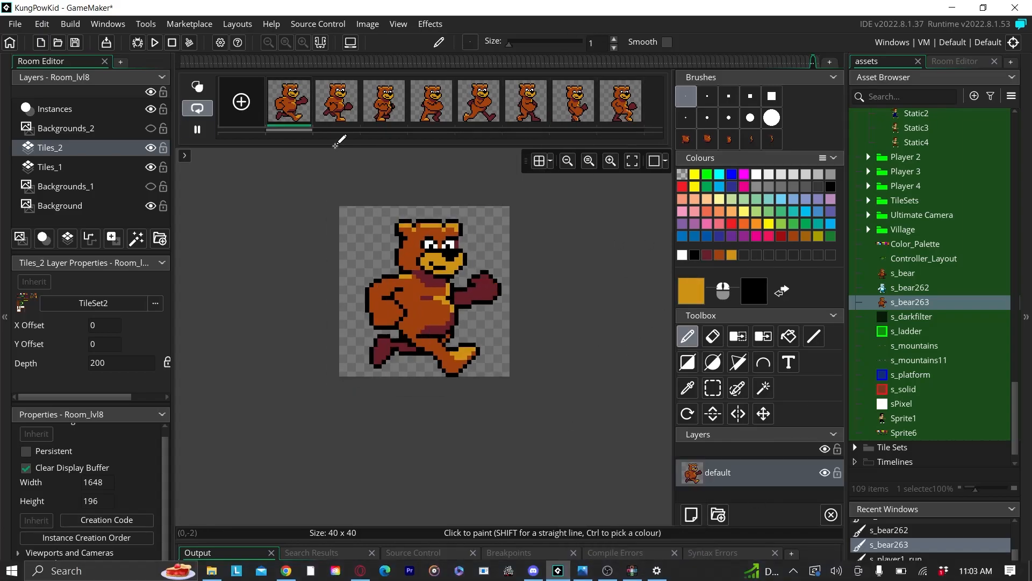
click(289, 101)
ctrl+scroll(353, 284, up, 2)
mouse_move(378, 268)
mouse_down()
mouse_move(345, 293)
mouse_move(403, 300)
mouse_up()
key(Right)
key(Left)
middle_drag(406, 299, 409, 389)
key(Right)
key(Right)
drag(424, 374, 457, 400)
key(Right)
drag(457, 361, 499, 373)
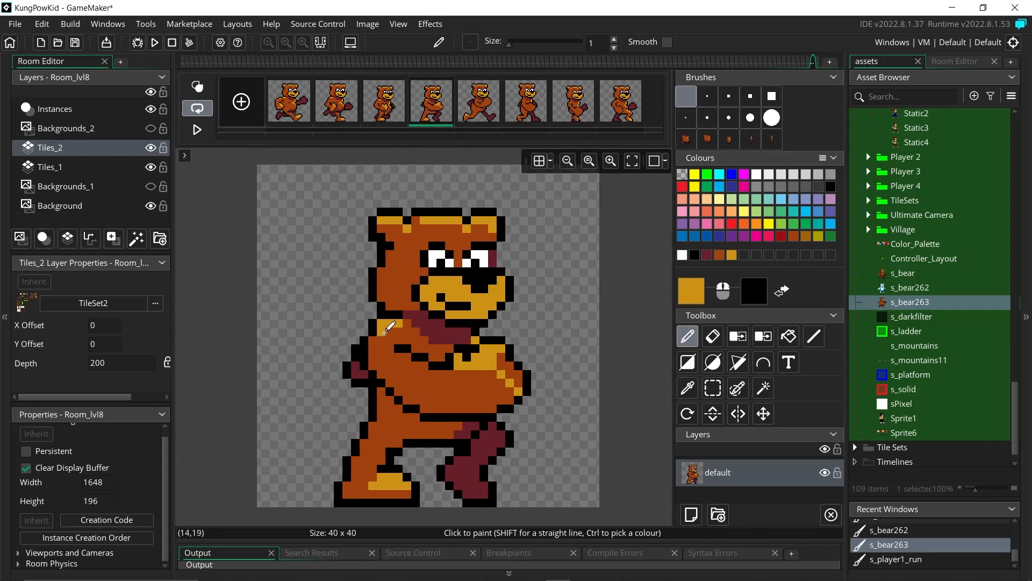
Step: Touch up frame 3 in orange and add gold arm highlights on frame 6
key(Left)
key(Left)
key(Right)
ctrl+click(465, 381)
click(459, 391)
ctrl+click(467, 374)
key(Right)
key(Right)
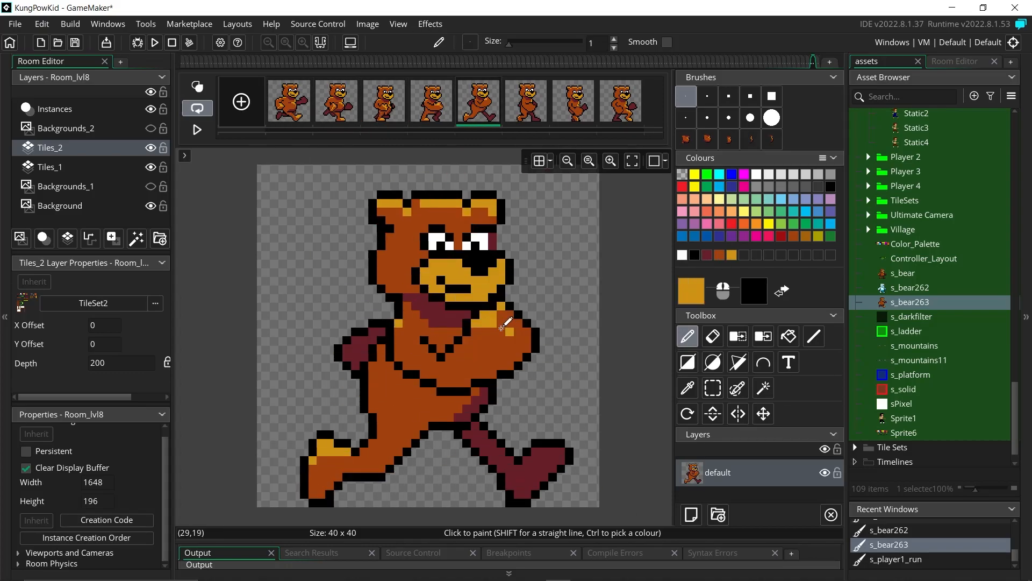
key(Right)
mouse_move(457, 358)
mouse_down()
mouse_move(500, 373)
mouse_move(510, 459)
mouse_up()
key(Right)
Step: On frame 7, shift a body block up-left and repaint the back and leg outlines
key(s)
drag(493, 435, 467, 417)
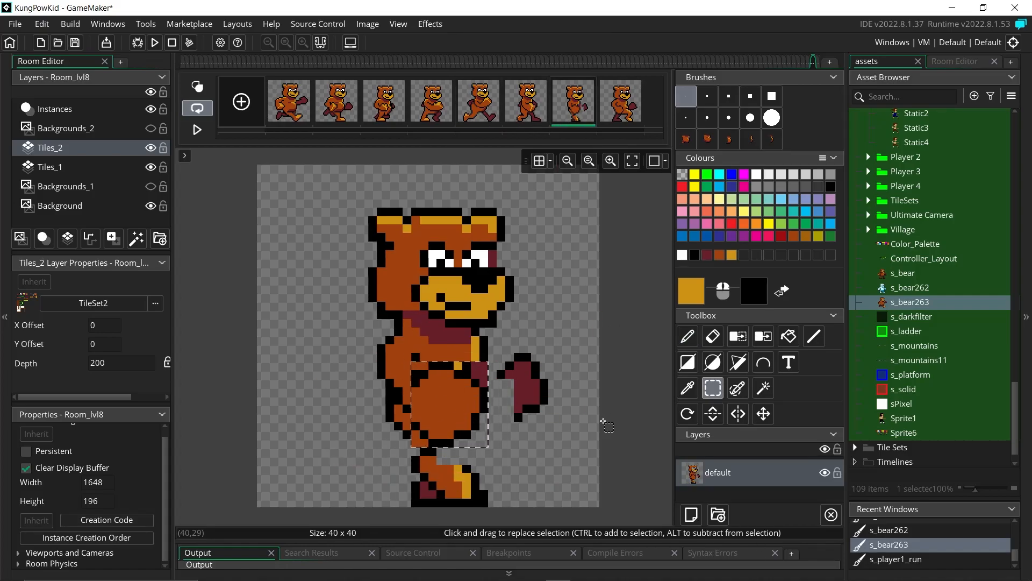
key(d)
middle_drag(383, 374, 391, 255)
ctrl+click(391, 254)
drag(390, 261, 423, 315)
middle_drag(422, 315, 384, 364)
drag(385, 355, 353, 295)
ctrl+click(352, 304)
ctrl+click(385, 294)
ctrl+click(352, 286)
drag(342, 295, 342, 312)
Step: Erase frame 7's maroon arm pixels and stamp a black arm outline around the fist
middle_drag(522, 329, 487, 301)
key(e)
drag(419, 284, 393, 267)
key(d)
middle_drag(409, 280, 409, 345)
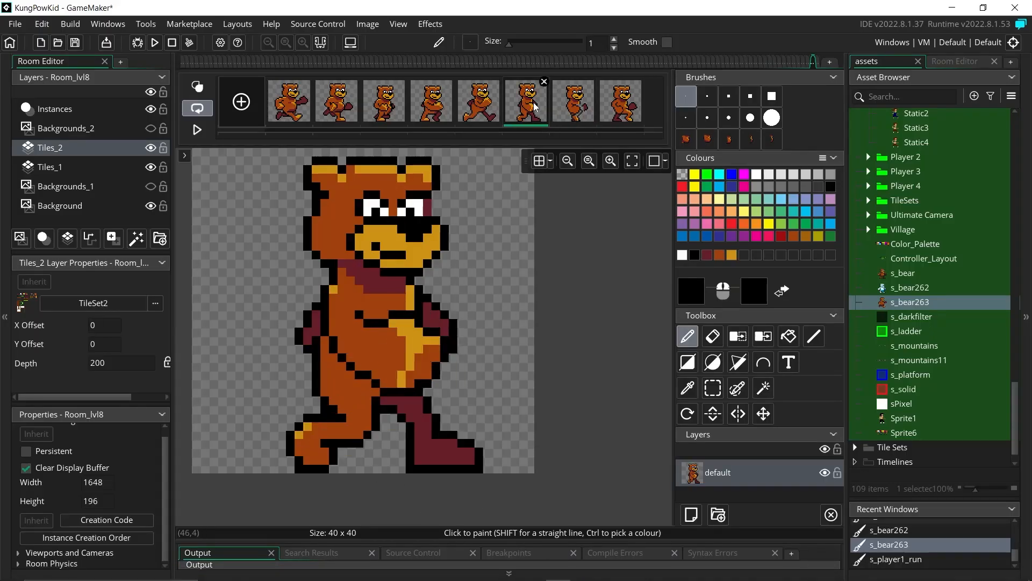
click(772, 139)
click(477, 339)
click(686, 96)
mouse_move(411, 332)
mouse_down()
mouse_move(428, 358)
mouse_move(419, 349)
mouse_up()
Step: Fill frame 7's fist with maroon, add gold arm pixels, and fill the leg brown
click(526, 102)
click(290, 102)
click(573, 103)
click(707, 255)
click(789, 336)
click(440, 361)
click(731, 256)
click(687, 336)
click(719, 255)
click(393, 332)
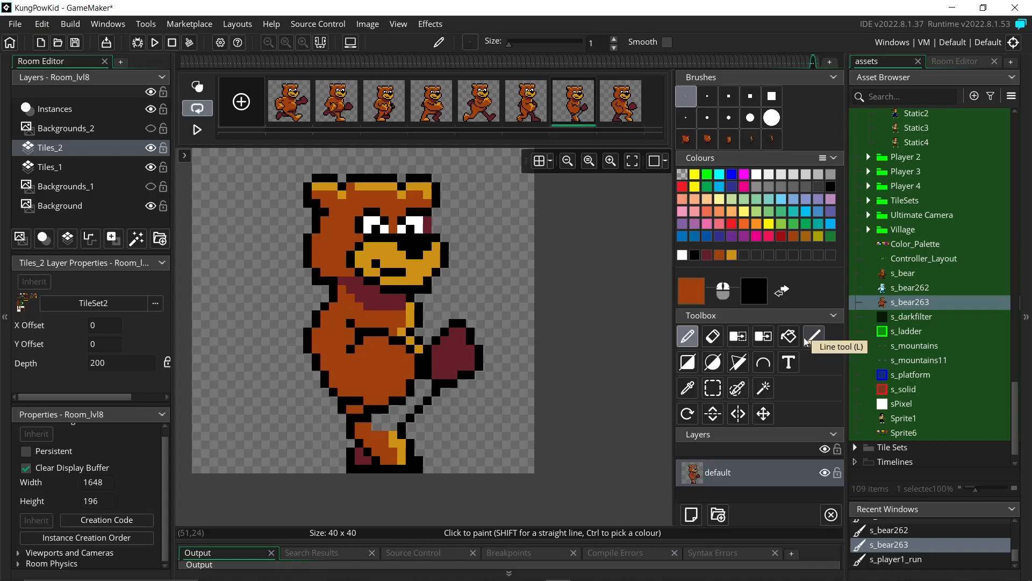
Step: Shade frame 7's belly and upper leg with gold pixels
click(621, 102)
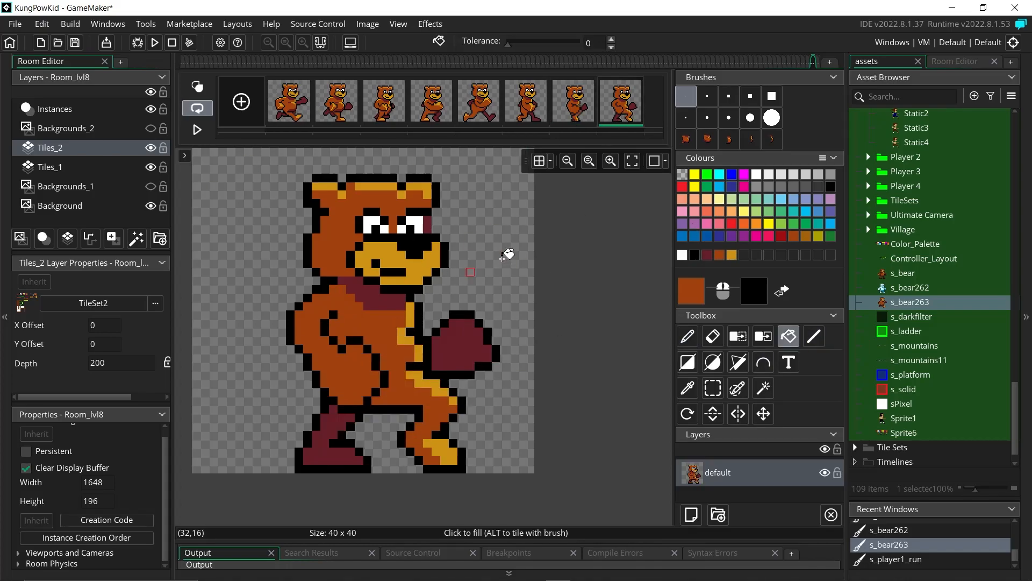
click(732, 256)
click(573, 103)
click(688, 336)
drag(391, 347, 399, 383)
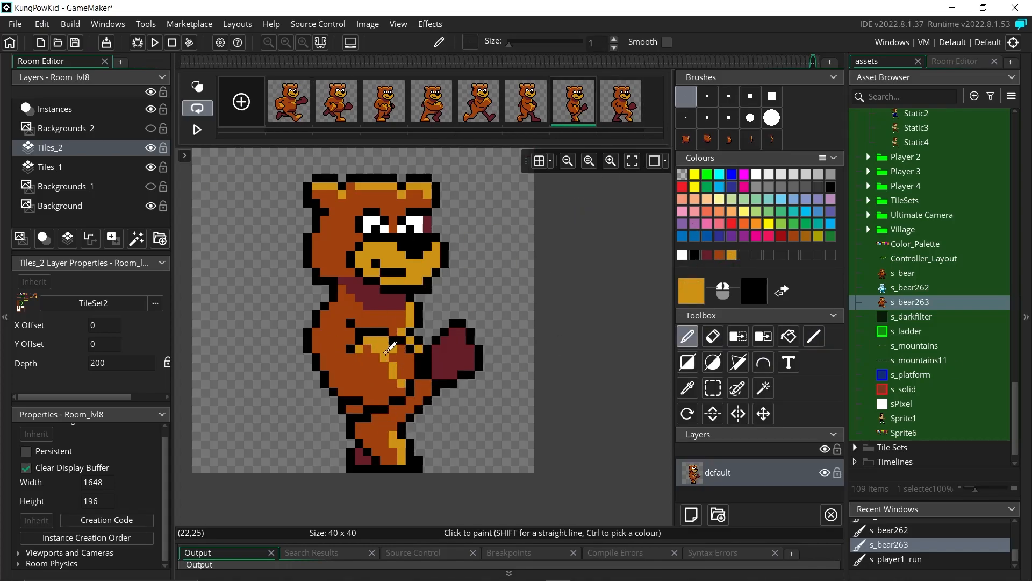
key(e)
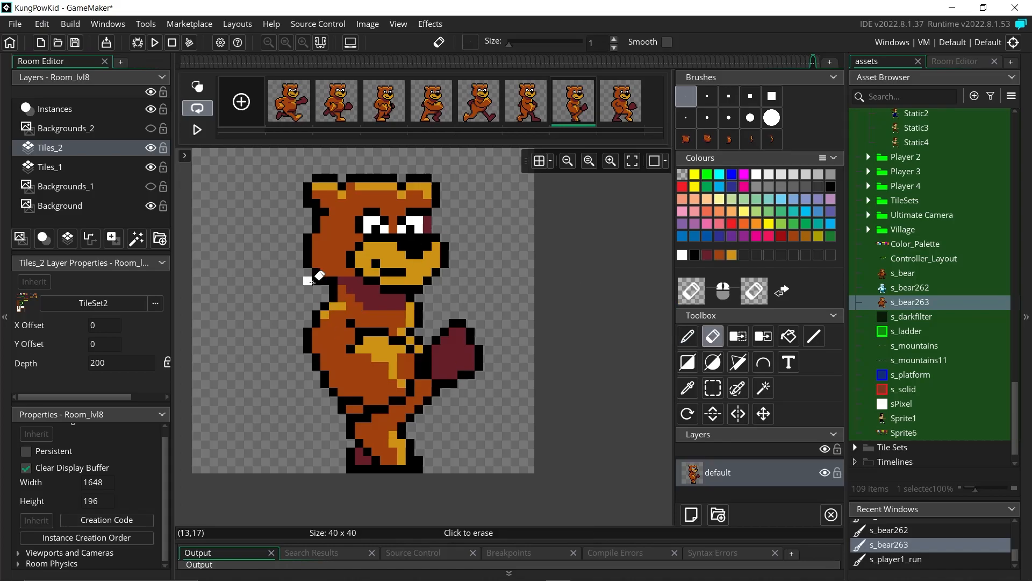
key(d)
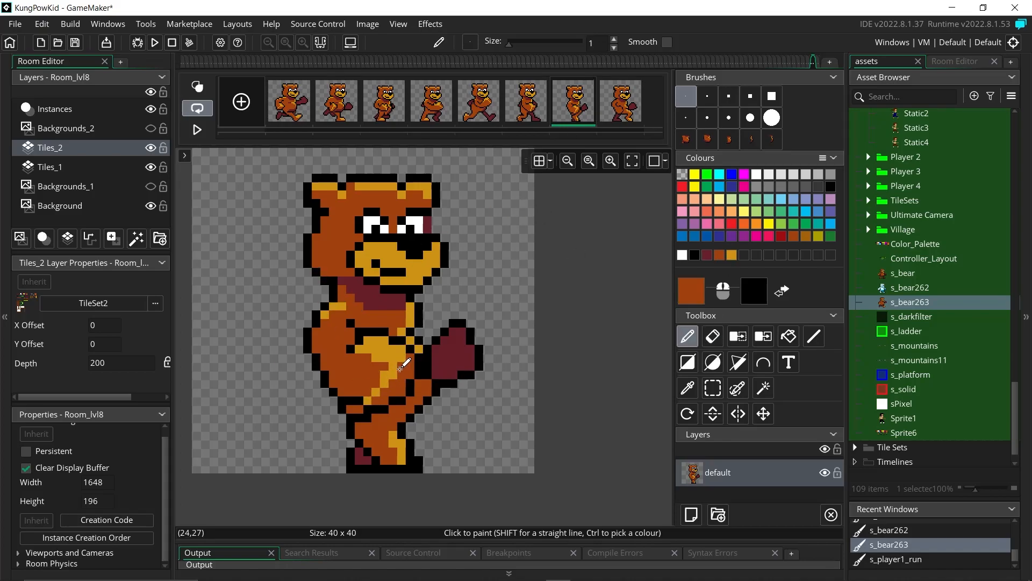
ctrl+click(377, 355)
mouse_move(393, 375)
mouse_down()
mouse_move(410, 358)
mouse_move(424, 399)
mouse_up()
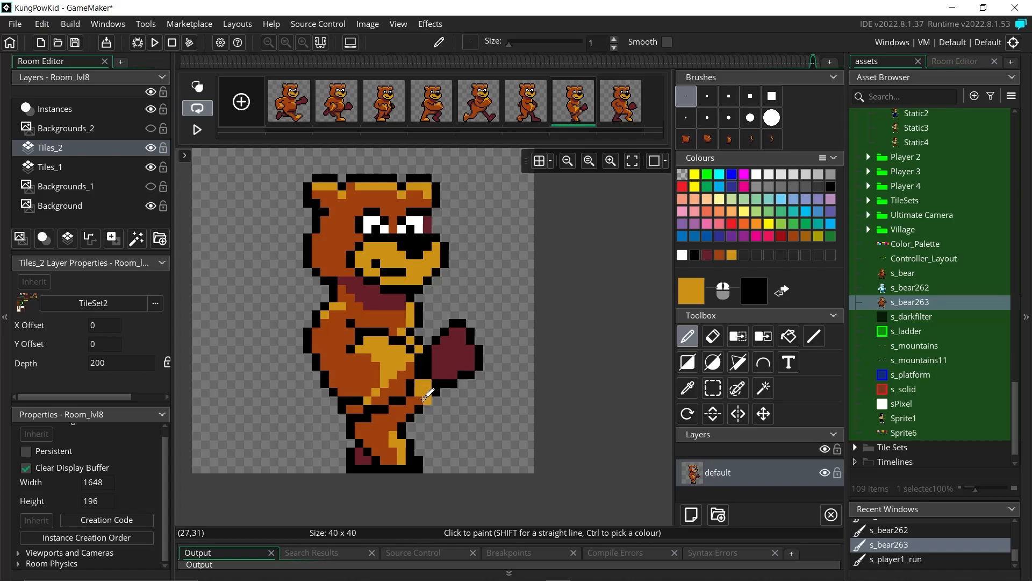
click(621, 103)
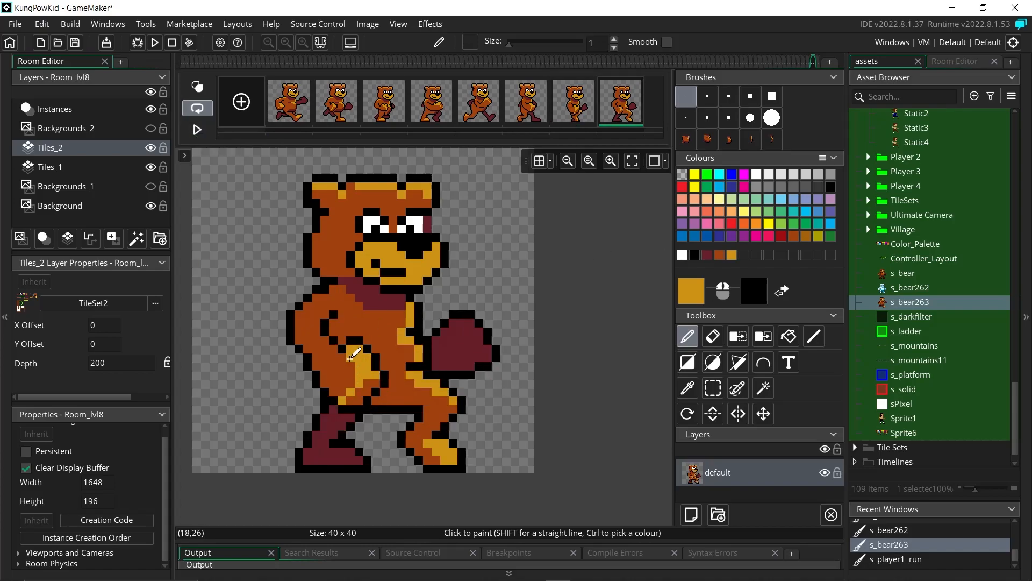
Step: Play the animation, then outline frame 1's fist in black with a rust pixel beside it
click(197, 129)
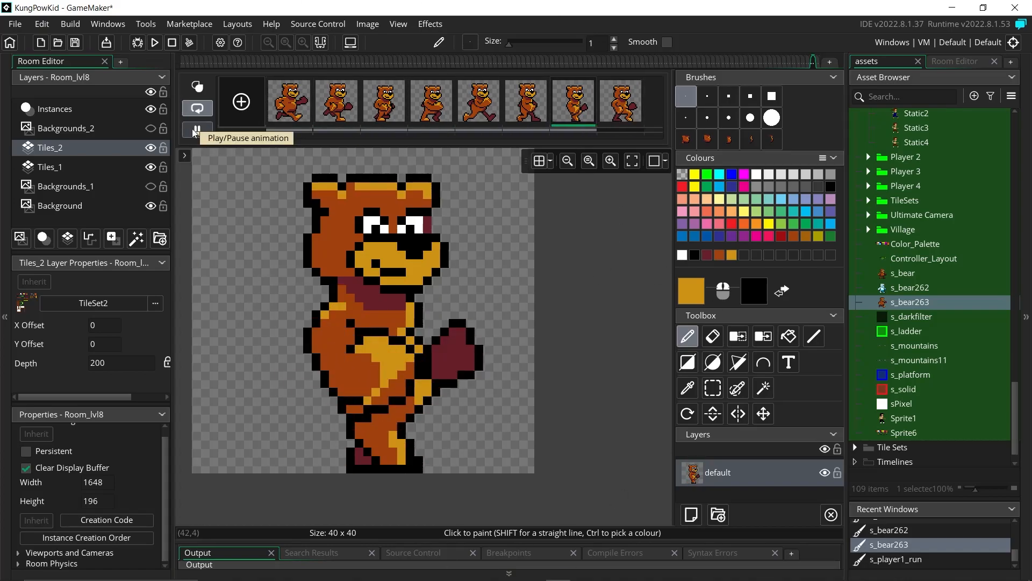
click(191, 127)
click(695, 255)
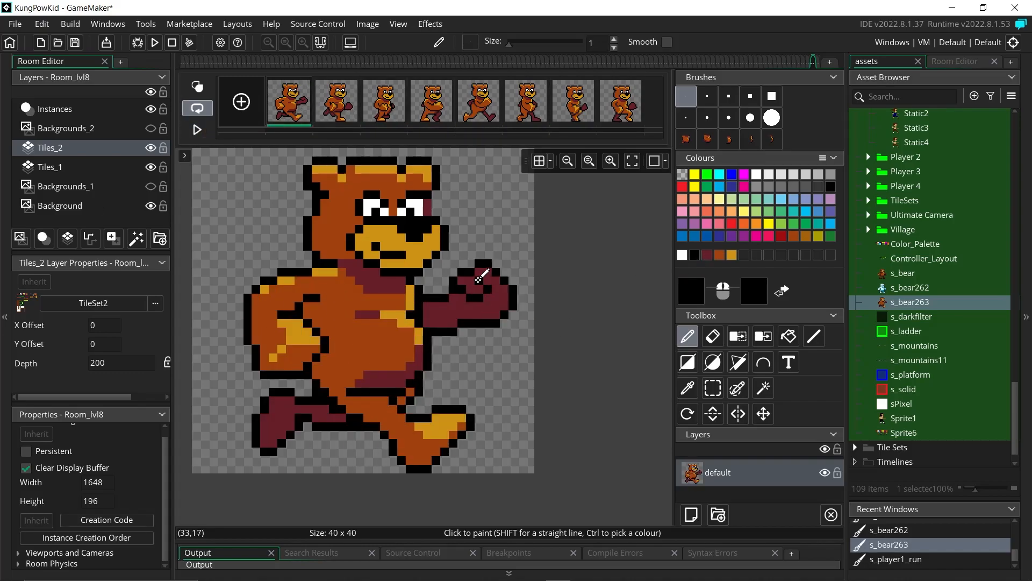
click(708, 255)
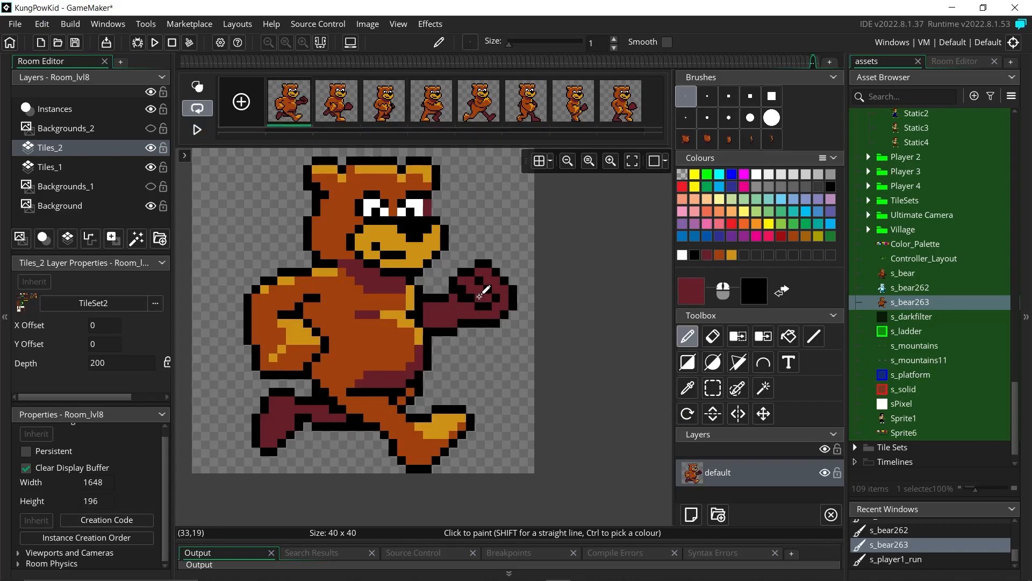
mouse_move(481, 298)
middle_down()
mouse_move(480, 352)
mouse_move(446, 285)
middle_up()
click(695, 254)
drag(455, 269, 464, 277)
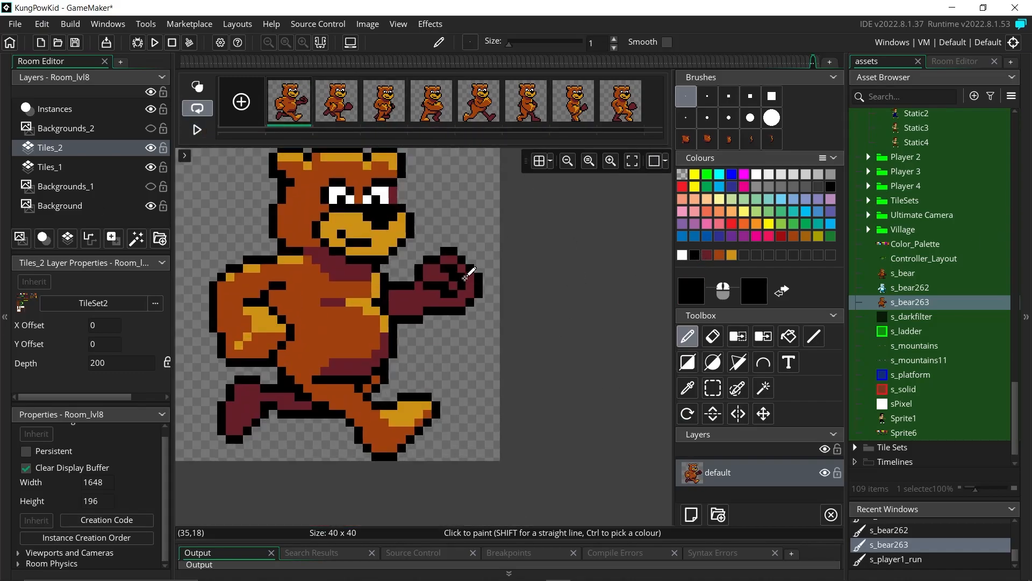
click(719, 254)
click(417, 267)
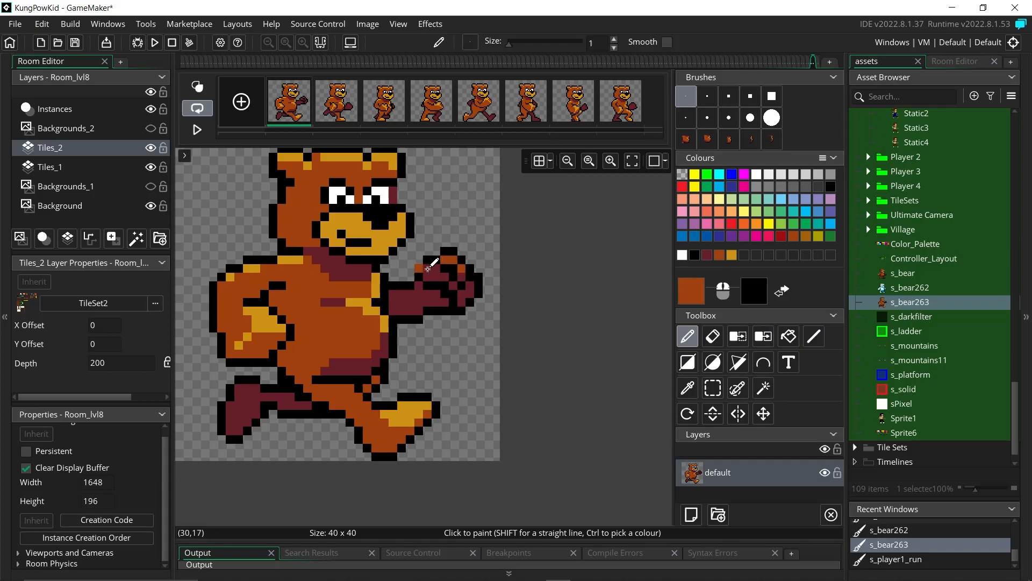
Step: Copy frame 1's fist with the selection tool and stamp it onto frame 2
click(342, 103)
click(291, 103)
click(713, 388)
drag(410, 251, 481, 321)
key(ctrl+c)
click(341, 104)
key(ctrl+v)
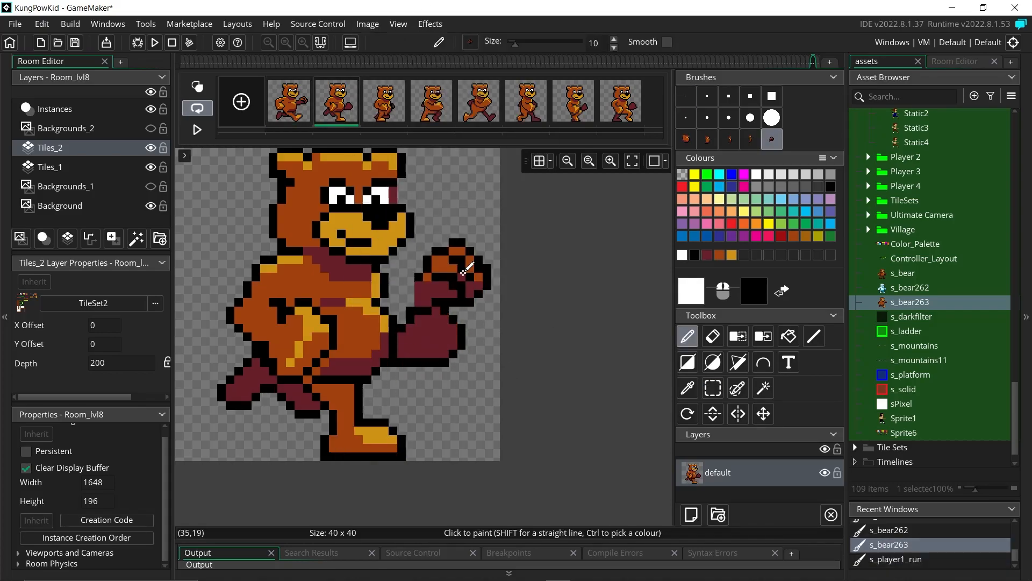
click(291, 103)
click(713, 387)
drag(410, 306, 480, 376)
key(ctrl+c)
click(338, 103)
key(ctrl+v)
click(442, 383)
click(686, 97)
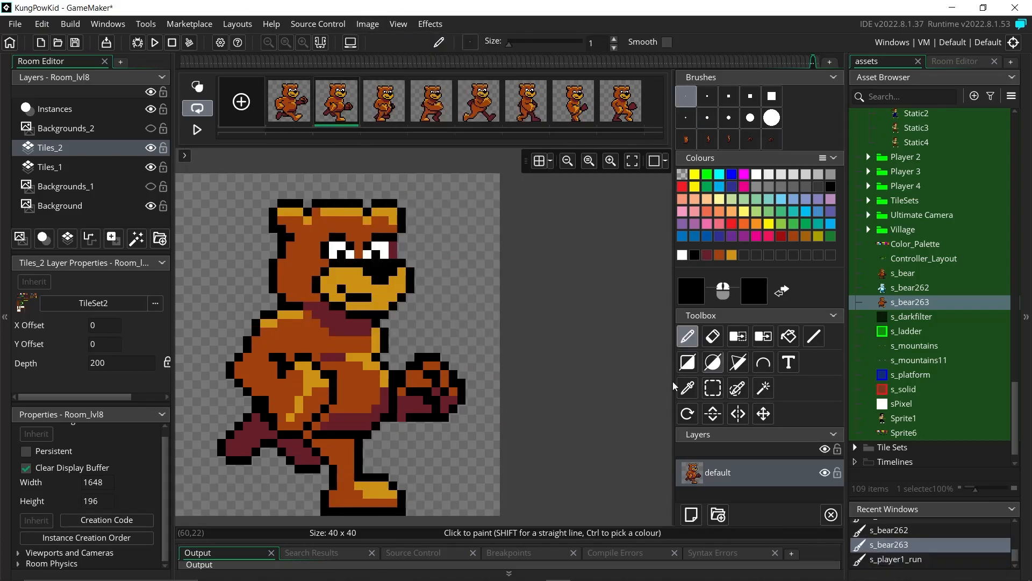
Step: On frame 3, load the pasted fist as the brush and add a new layer
click(384, 102)
click(771, 139)
click(682, 255)
click(691, 514)
Step: Move Layer 1 below the default layer and stamp the fist onto it on frame 3
drag(743, 497, 752, 464)
click(757, 485)
click(398, 379)
key(e)
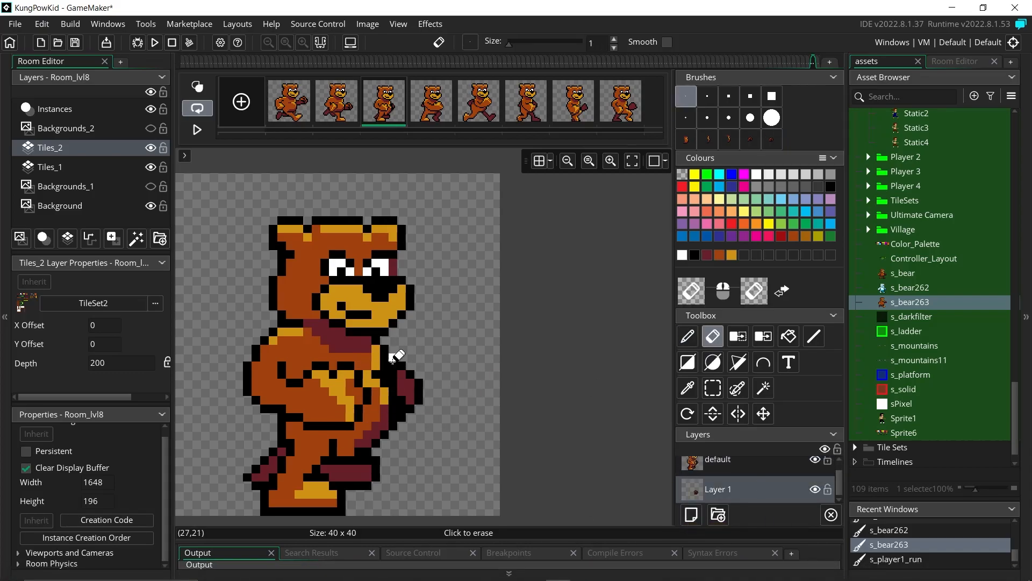
click(770, 140)
key(d)
click(401, 388)
click(748, 462)
key(e)
key(1)
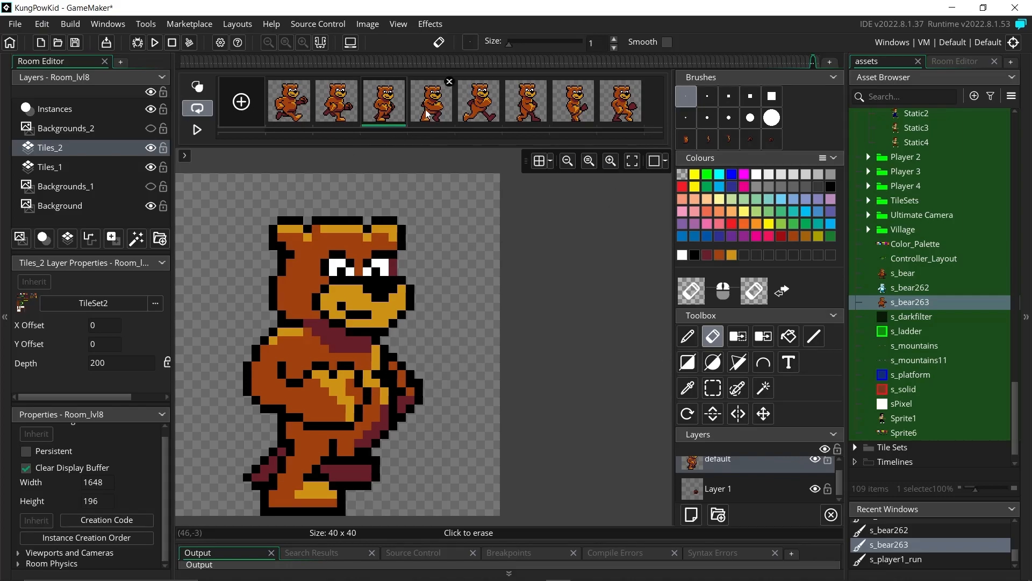
Step: Fix back-arm pixels on frame 5 and repaint frame 6's shoulder in brown, black and gold
click(478, 101)
key(d)
mouse_move(264, 340)
mouse_down()
mouse_move(247, 355)
mouse_move(290, 340)
mouse_move(282, 340)
mouse_up()
click(732, 255)
click(526, 101)
click(719, 254)
click(694, 255)
click(732, 255)
click(290, 341)
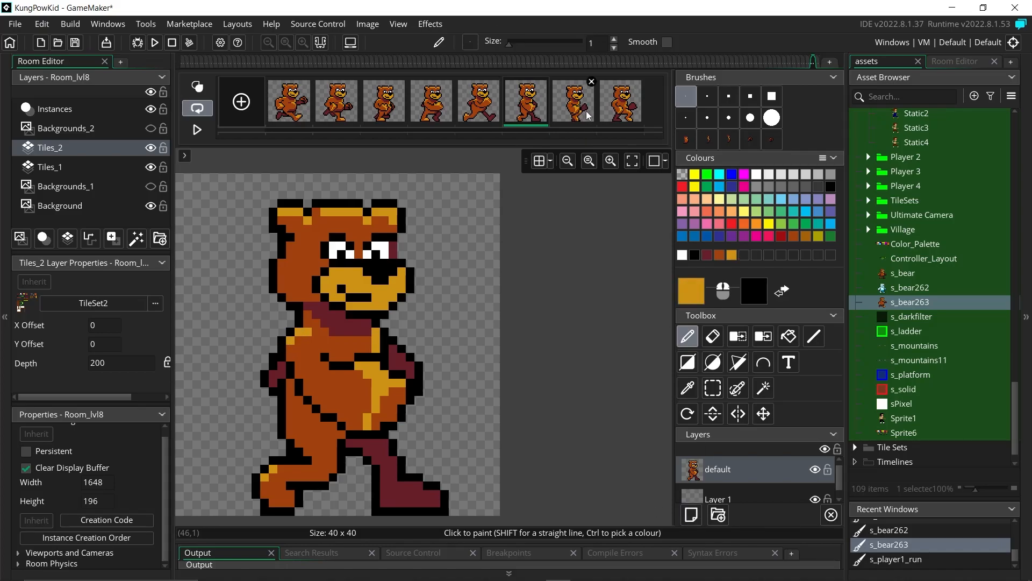
Step: On frame 5, nudge the front foot one pixel left and outline the leg's underside black
click(482, 104)
key(s)
drag(368, 432, 488, 536)
drag(435, 477, 427, 477)
key(d)
click(695, 254)
drag(343, 447, 385, 485)
click(707, 255)
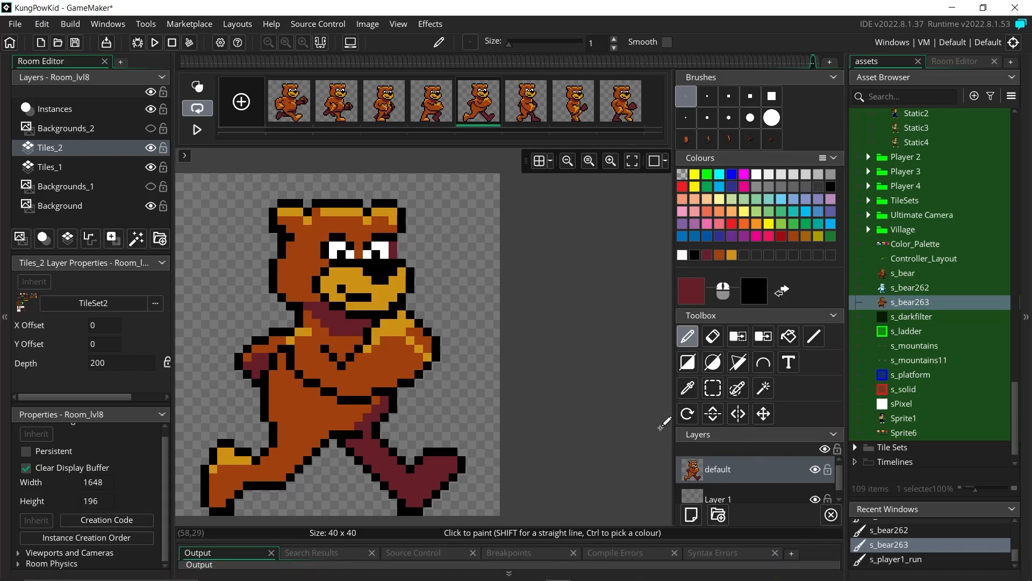
Step: Play the animation and paint brown-orange pixels near frame 2's back leg
click(189, 133)
click(188, 134)
ctrl+click(260, 421)
drag(259, 423, 239, 432)
Step: Erase stray pixels under frame 3's front foot and repaint the feet in black, maroon and orange
click(398, 81)
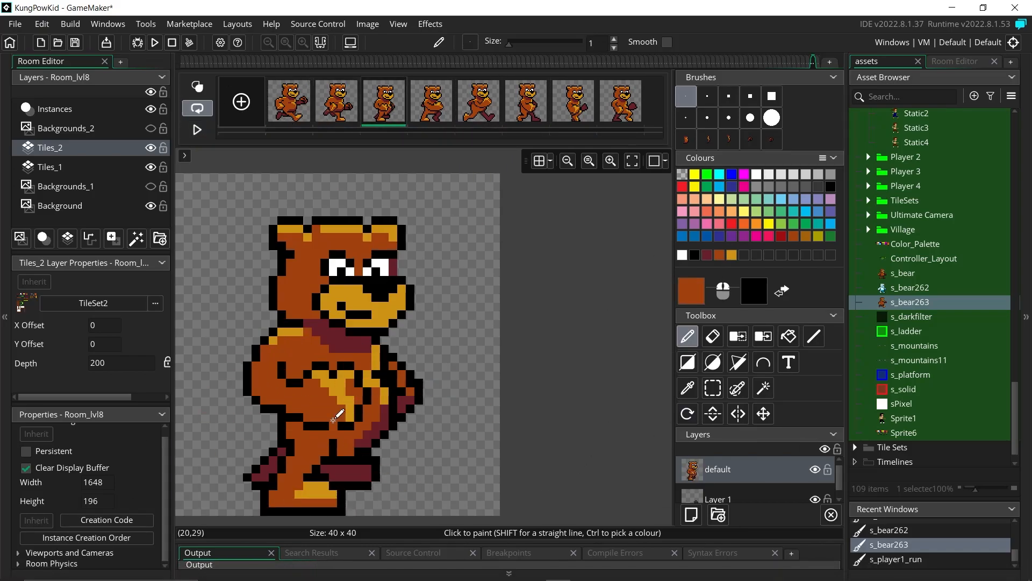
click(713, 336)
drag(377, 456, 339, 469)
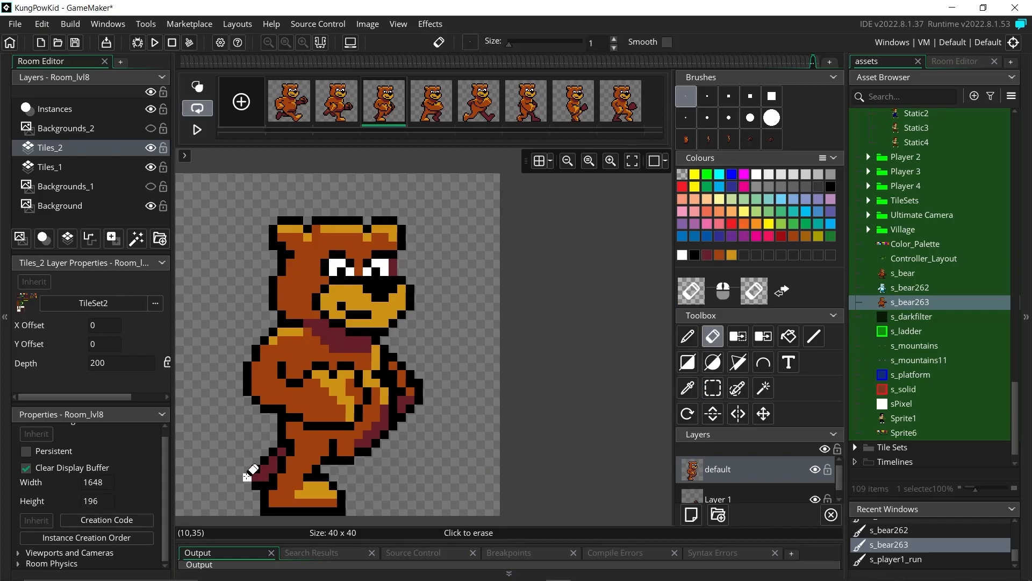
key(d)
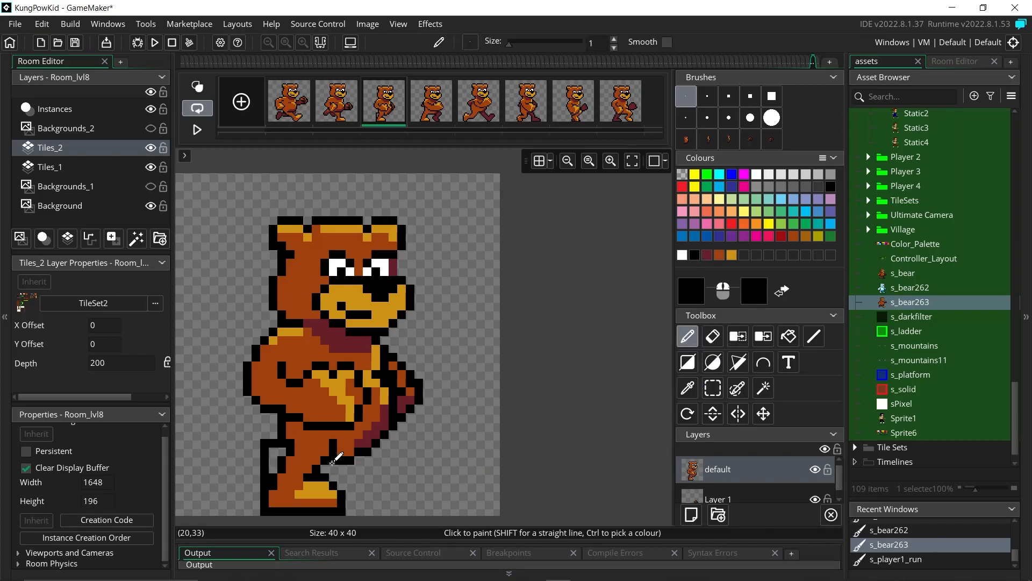
ctrl+click(359, 464)
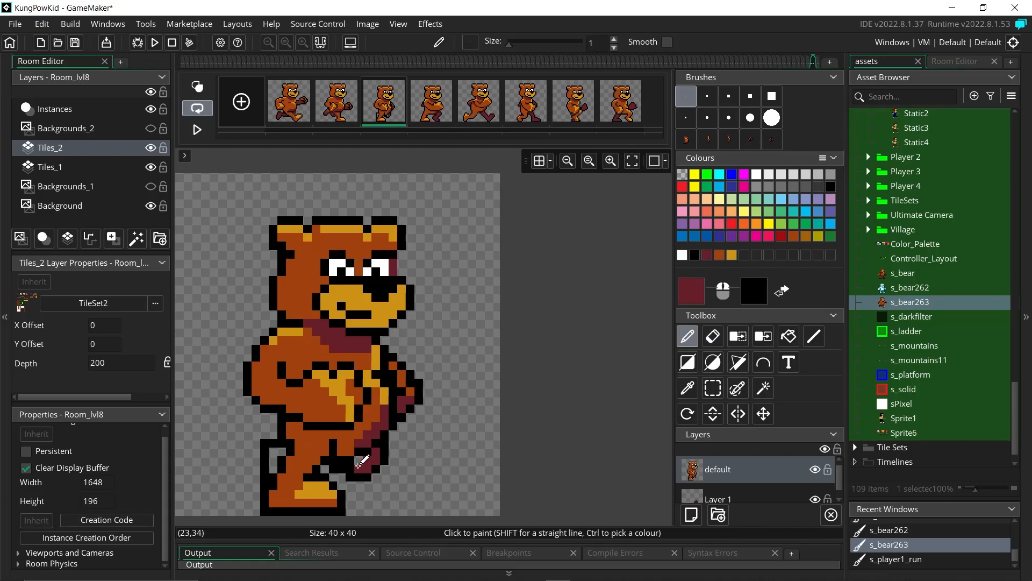
click(695, 255)
click(349, 461)
click(707, 255)
drag(272, 462, 273, 469)
click(720, 255)
drag(273, 451, 281, 452)
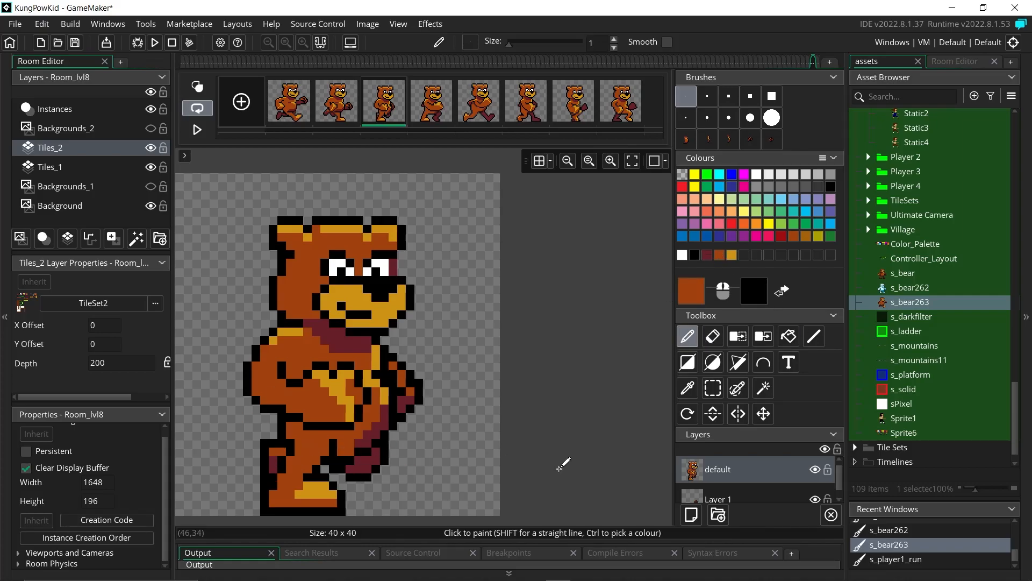
click(430, 101)
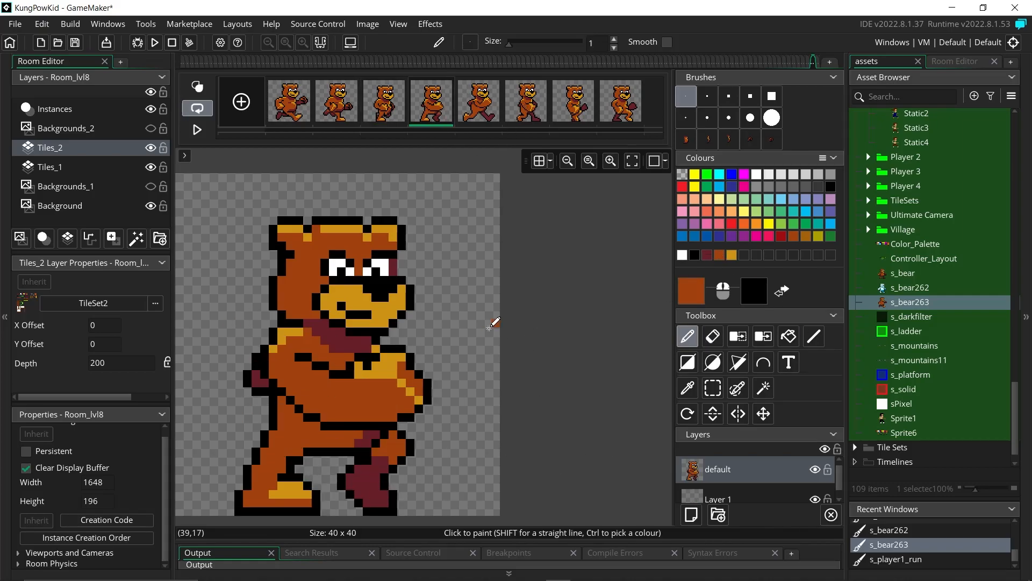
Step: Move the bear's right leg on frame 5 one pixel up and to the right
scroll(332, 175, down, 3)
key(Right)
drag(419, 322, 432, 313)
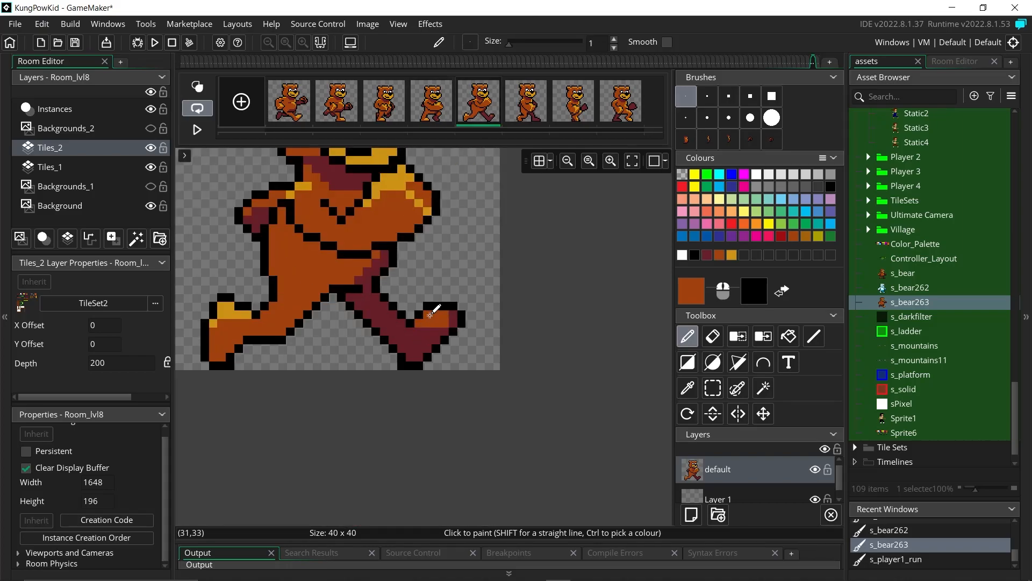
middle_drag(453, 258, 465, 347)
key(s)
drag(350, 382, 515, 478)
drag(450, 436, 459, 430)
click(465, 503)
key(e)
key(d)
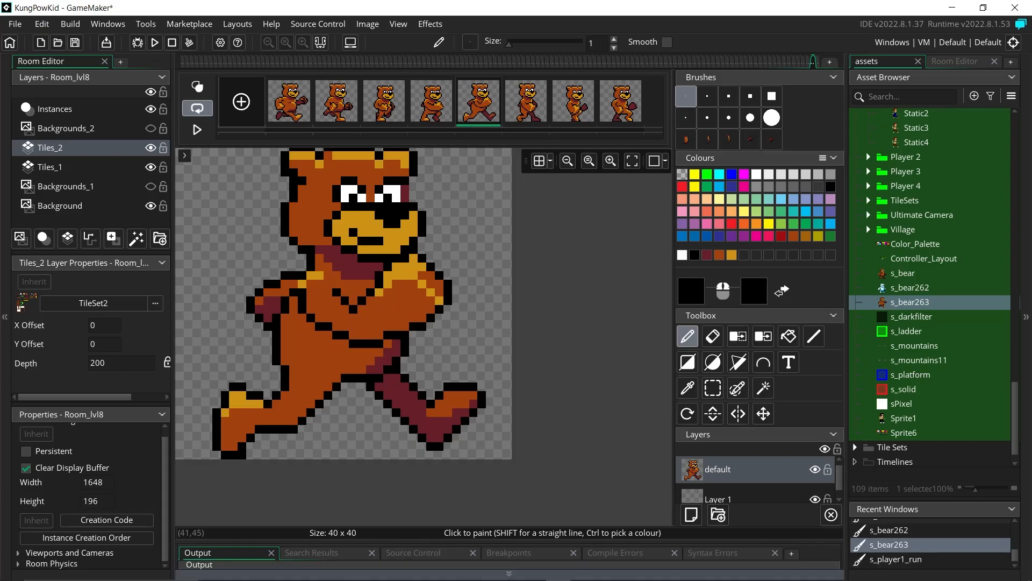
Step: Preview the run, then paint orange fur onto the top of frame 6's back leg
click(198, 129)
click(198, 129)
click(478, 107)
middle_drag(409, 301, 405, 357)
click(526, 115)
ctrl+click(399, 406)
drag(384, 442, 394, 451)
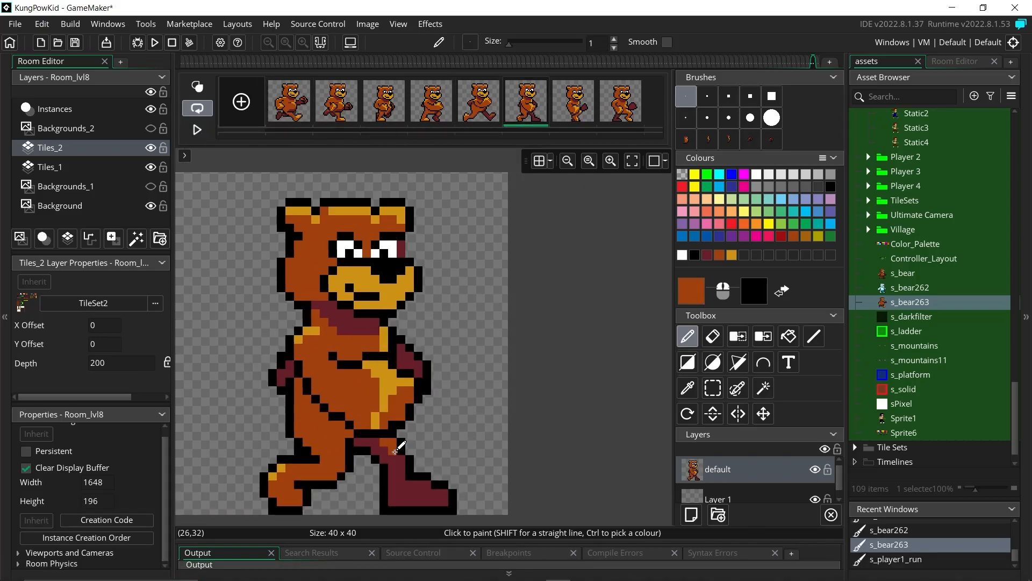
Step: On frame 7, stamp a white paw onto Layer 1 and erase the old fist
click(588, 82)
middle_drag(462, 373, 461, 435)
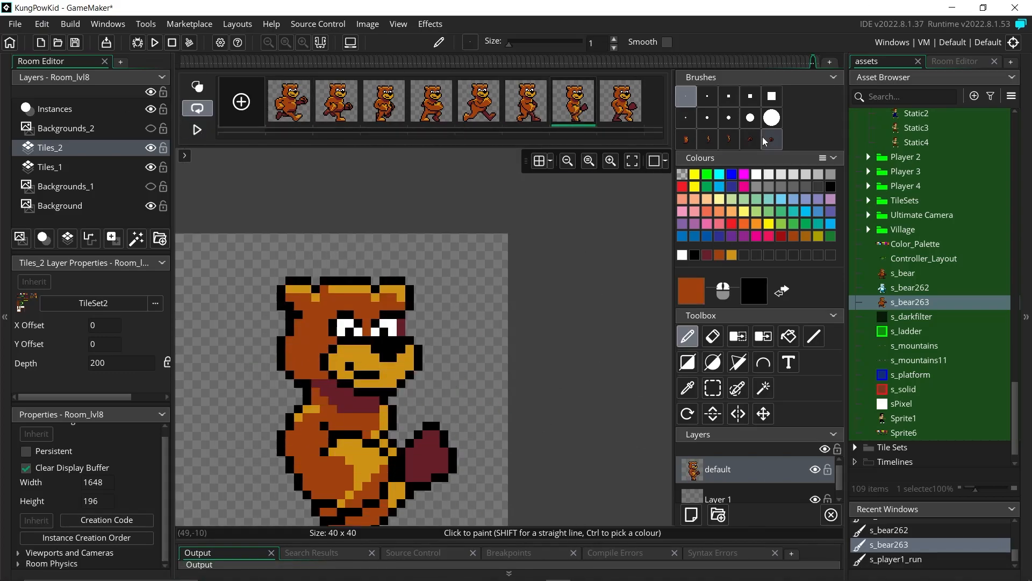
click(683, 256)
click(724, 498)
click(435, 460)
key(e)
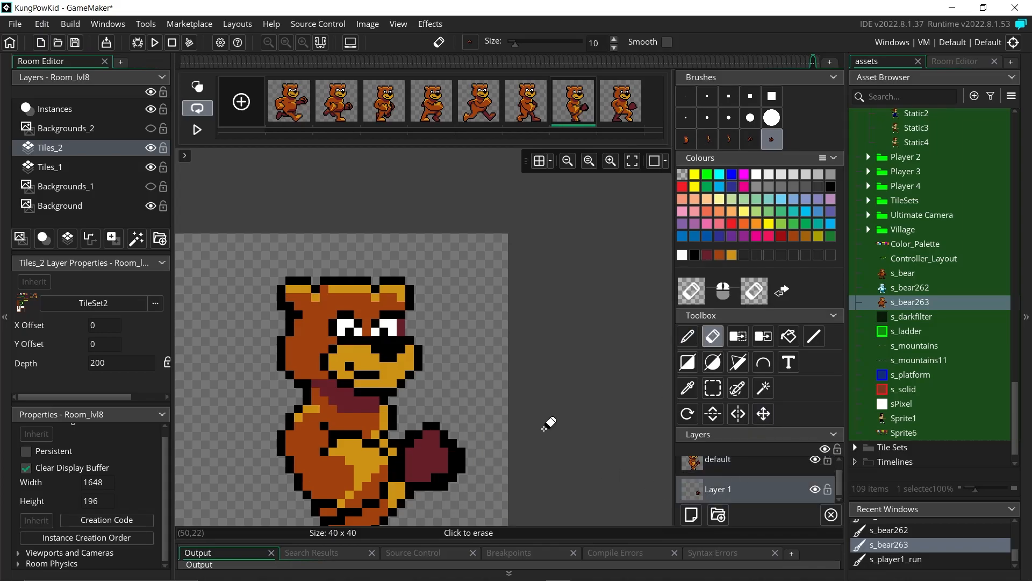
click(713, 463)
click(447, 439)
mouse_move(556, 432)
middle_down()
mouse_move(641, 323)
mouse_move(623, 354)
middle_up()
Step: Stamp the paw onto frame 8, blacken the fist's lower-left pixel, and add orange-brown to the shoe
click(614, 107)
key(d)
click(514, 366)
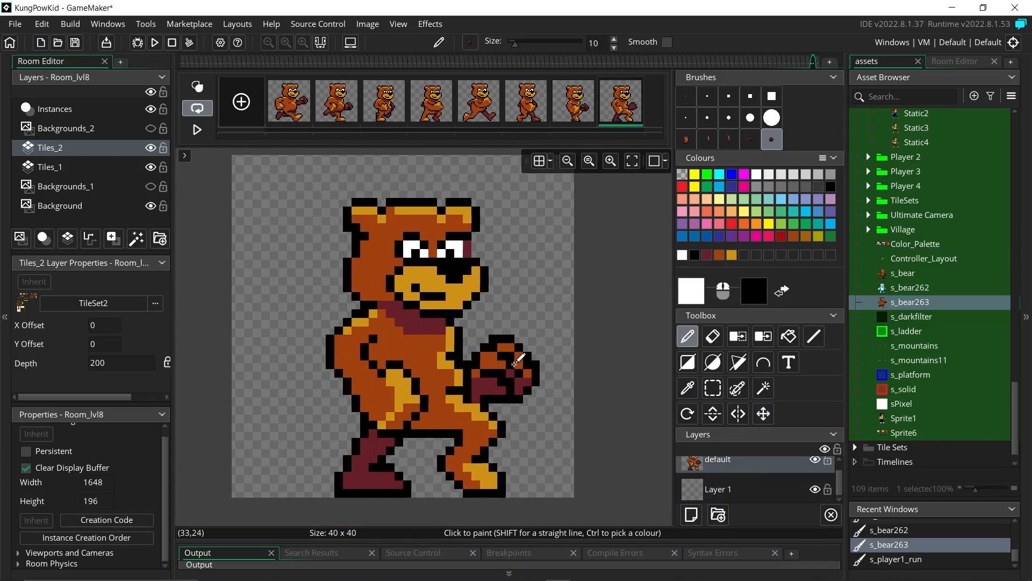
click(684, 95)
click(695, 256)
click(476, 398)
ctrl+click(484, 445)
click(383, 476)
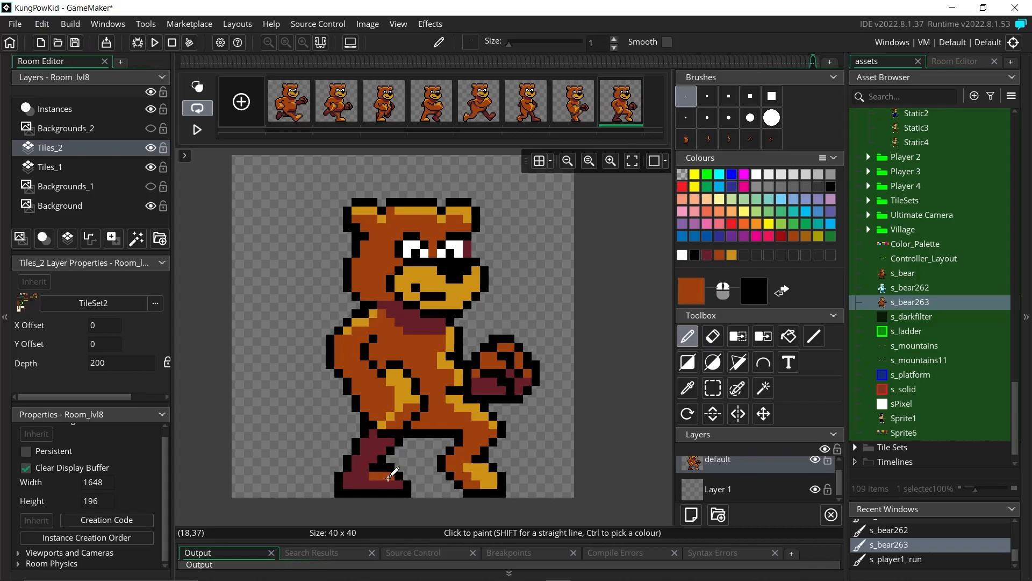
Step: Play the running animation, pause on frame 3, and sample its outline and body colours
click(198, 130)
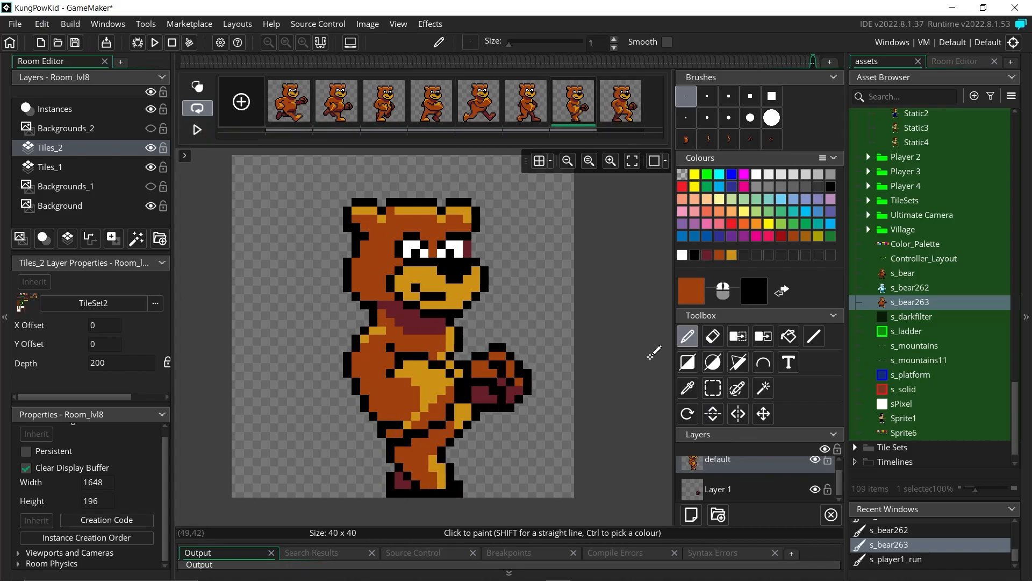
click(198, 130)
ctrl+click(350, 403)
ctrl+click(360, 400)
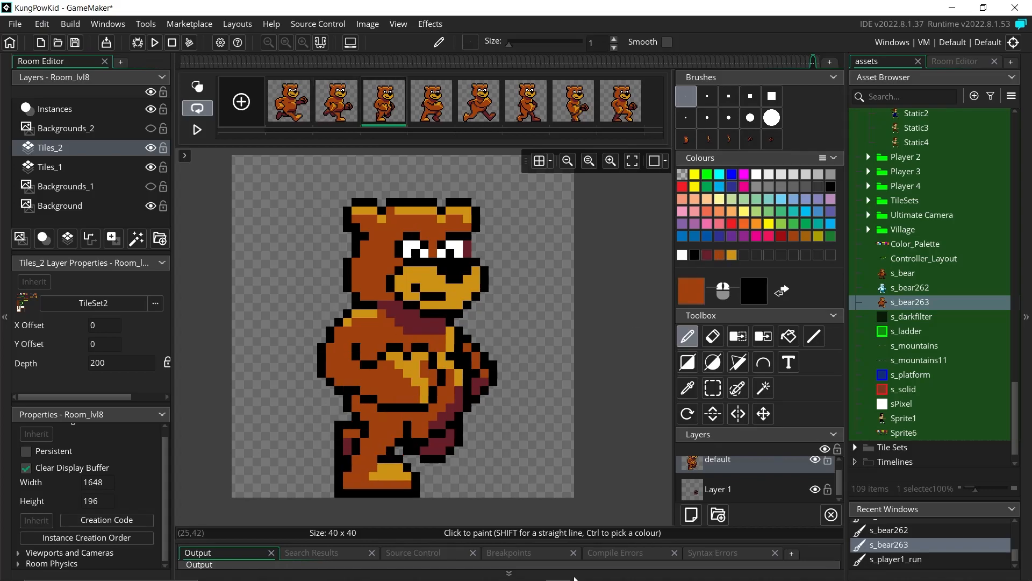
Step: Show frame 5, sample its black outline and orange-brown body colours, and switch to the Eraser
click(479, 102)
ctrl+click(350, 398)
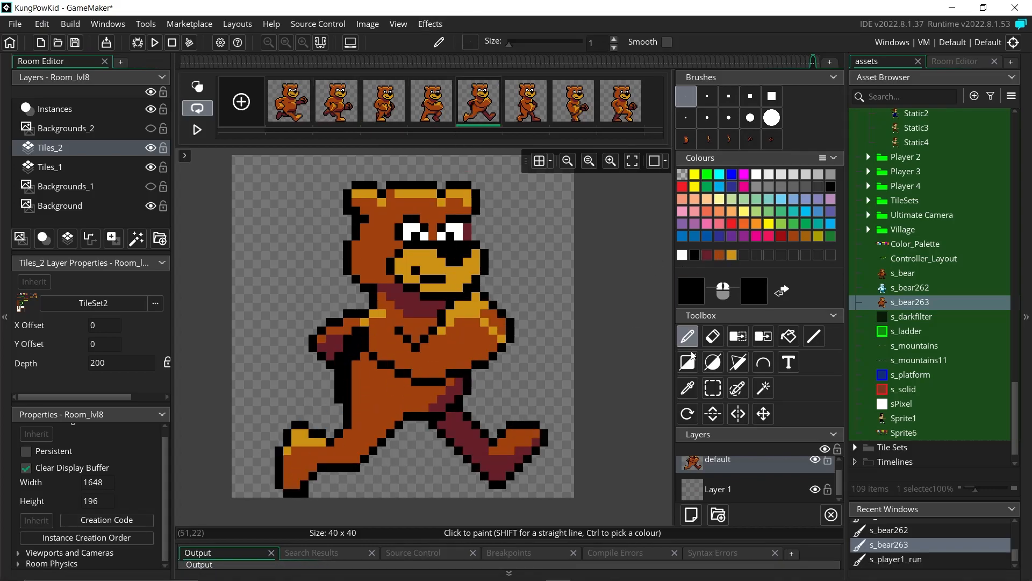
ctrl+click(353, 354)
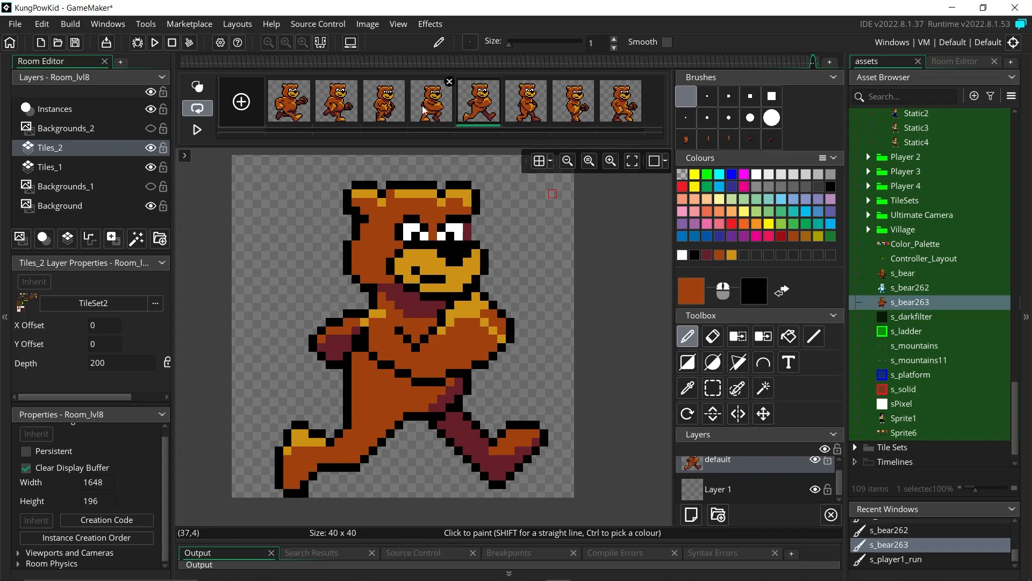
ctrl+click(353, 362)
ctrl+click(357, 364)
key(e)
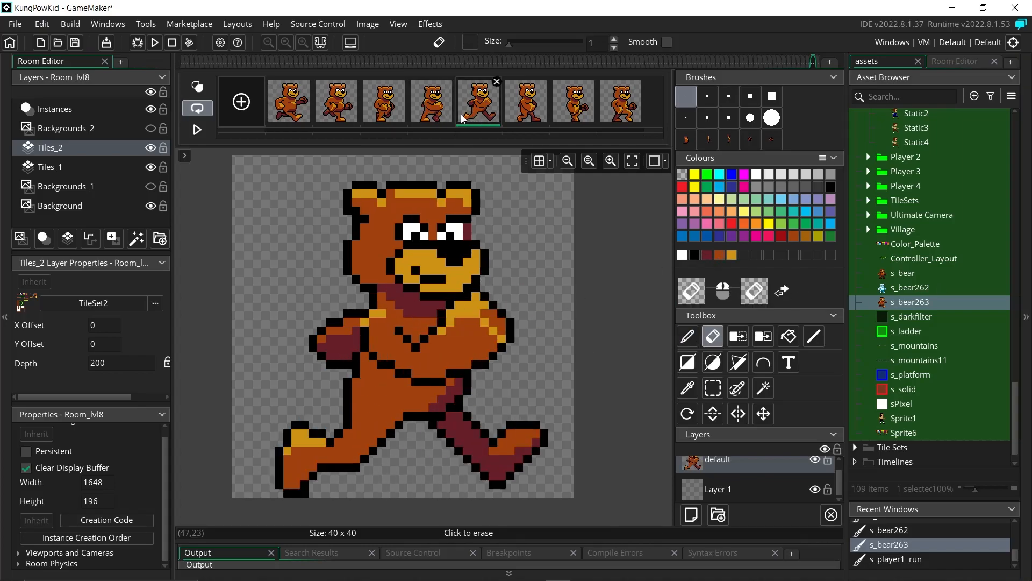
Step: Paint orange highlight pixels along the bear's neck edge on frame 4
scroll(537, 372, up, 2)
key(d)
scroll(535, 387, down, 2)
drag(339, 350, 352, 337)
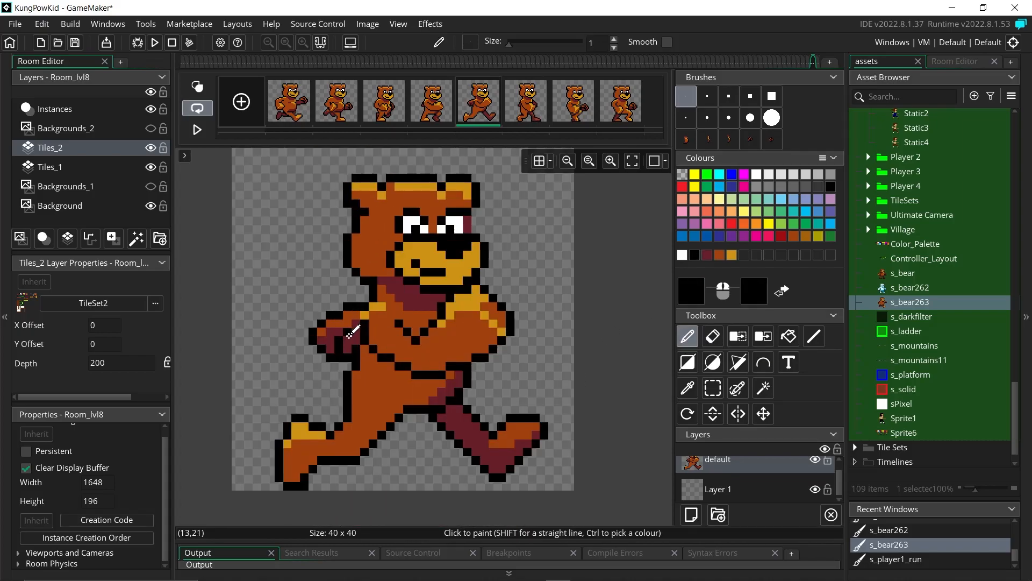
click(512, 107)
click(439, 107)
click(514, 98)
click(297, 100)
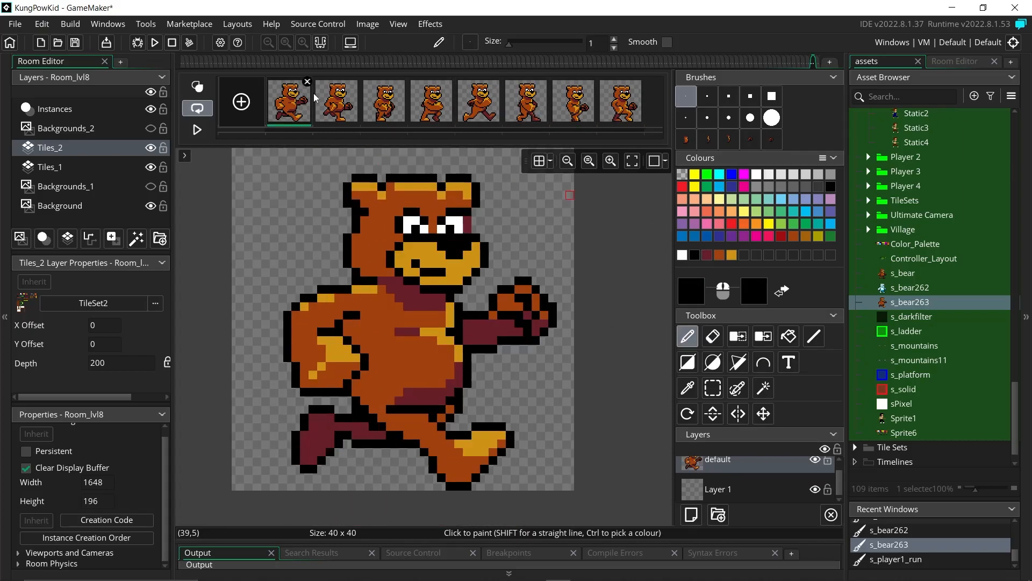
click(384, 102)
ctrl+click(392, 307)
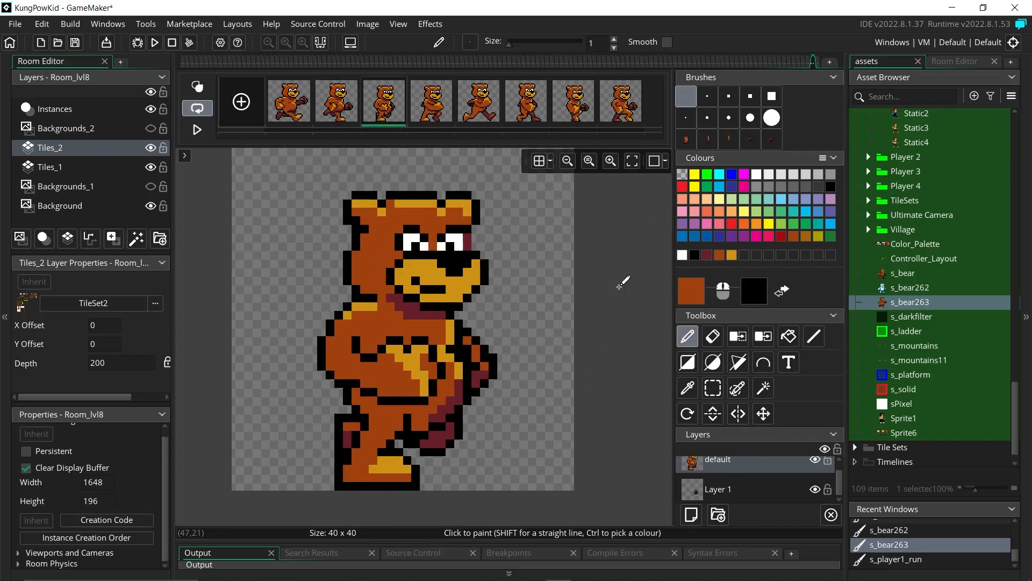
click(431, 105)
drag(390, 306, 442, 323)
Step: Step through frames 5–7 and preview the running animation
click(479, 108)
click(526, 112)
click(572, 110)
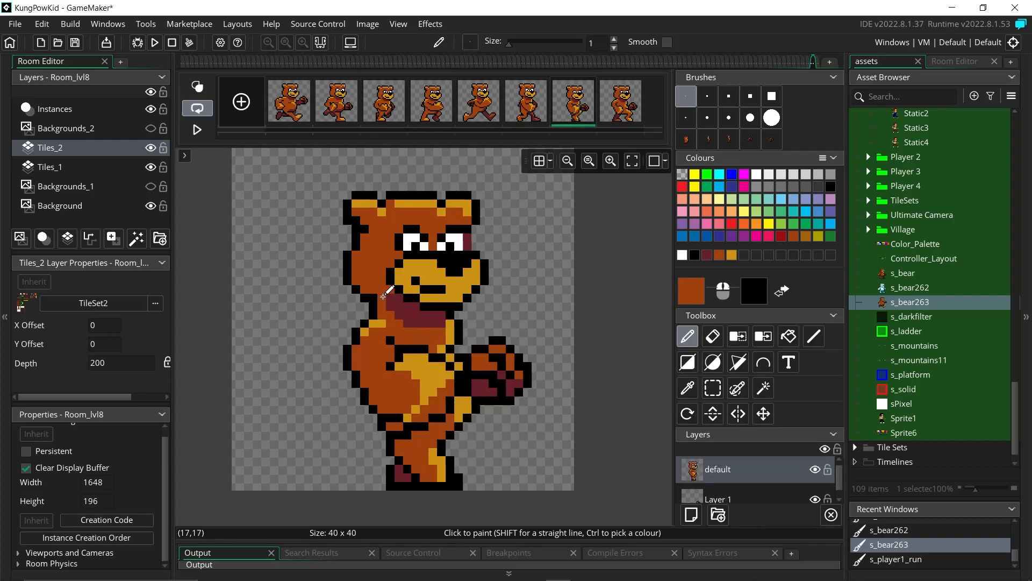
click(198, 129)
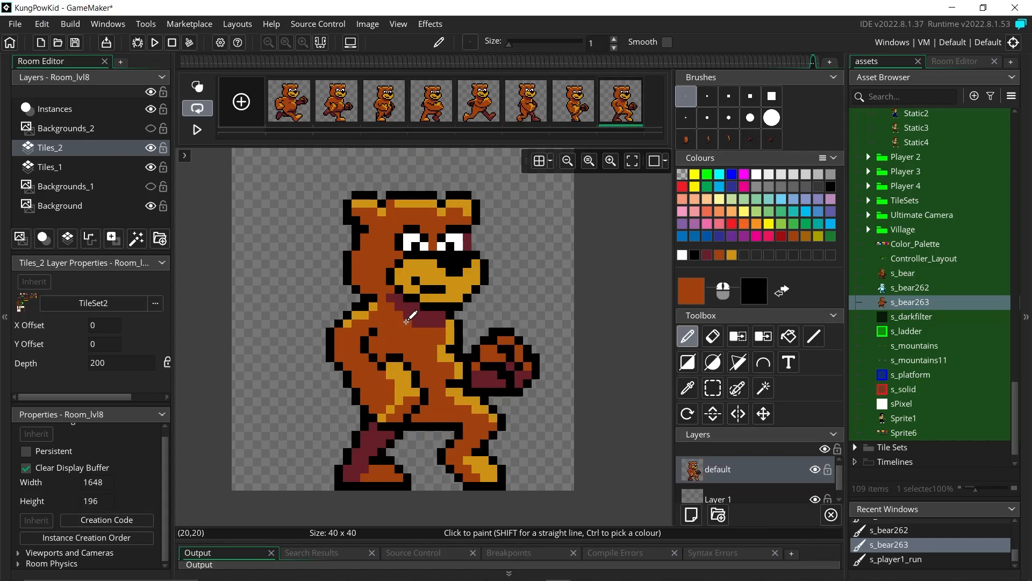
click(202, 130)
Step: Raise both ears one pixel on frame 3 and fill the gaps beneath in black and brown
click(295, 111)
click(339, 112)
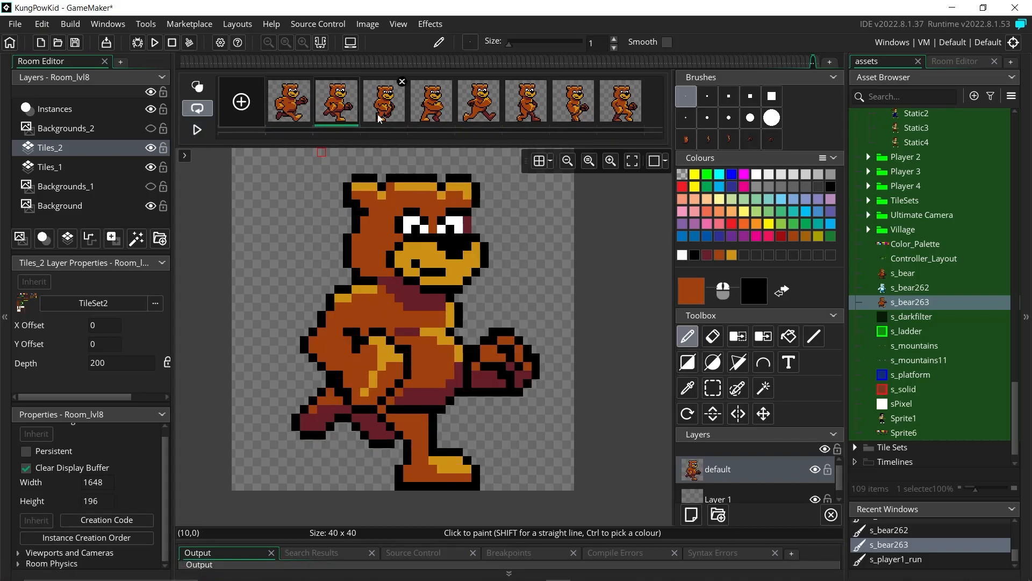
click(381, 115)
key(s)
drag(348, 195, 382, 230)
key(Up)
drag(442, 192, 476, 221)
key(Up)
click(687, 336)
click(694, 255)
click(364, 229)
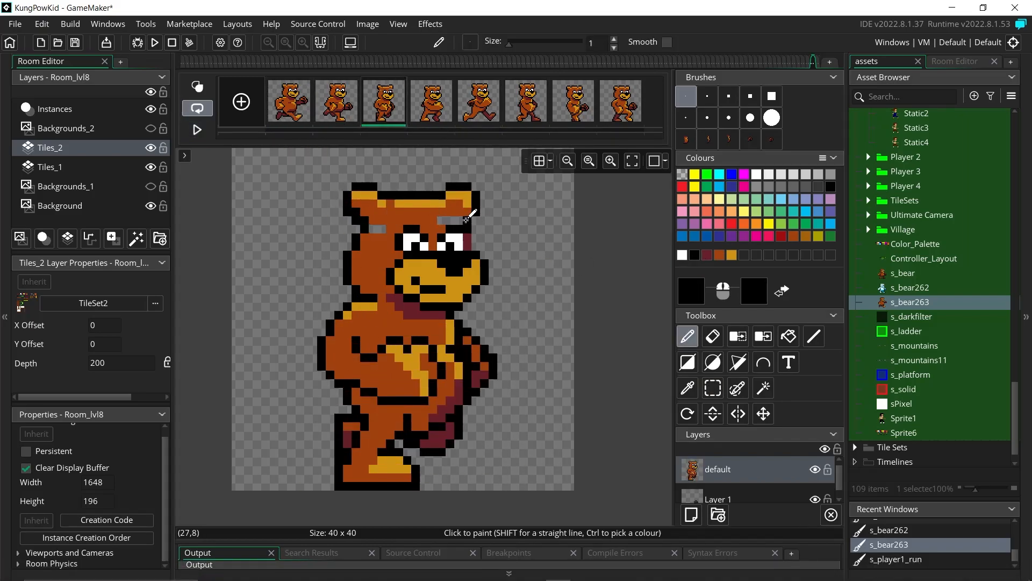
click(720, 255)
drag(382, 229, 374, 229)
click(441, 204)
Step: Select and raise both ears one pixel on frame 7
click(481, 112)
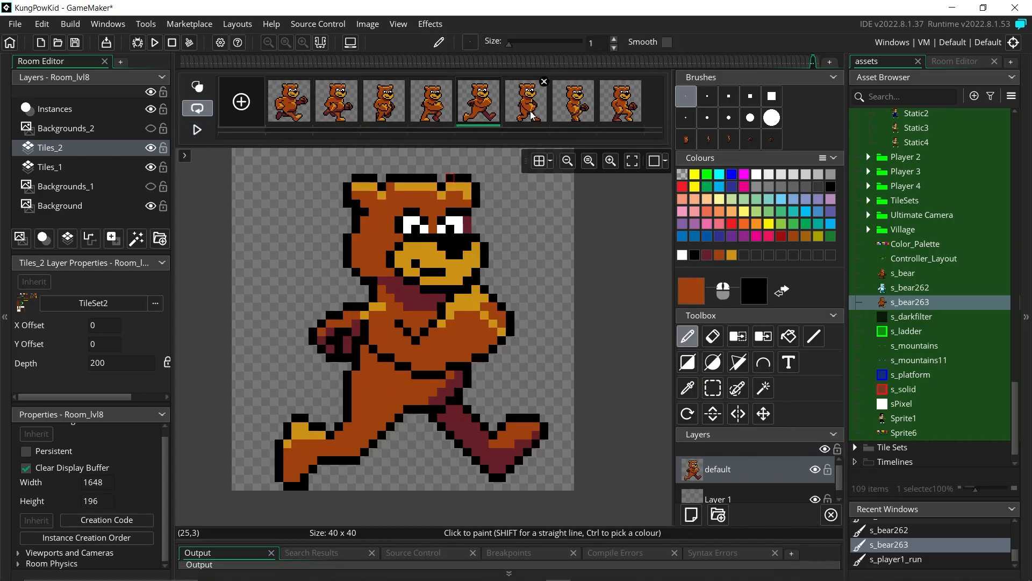
click(573, 112)
click(715, 388)
drag(347, 179, 382, 229)
key(Up)
drag(442, 187, 475, 221)
key(Up)
Step: Fill the gaps under frame 7's ears with brown and check them in playback
click(694, 255)
click(688, 344)
click(365, 229)
click(468, 220)
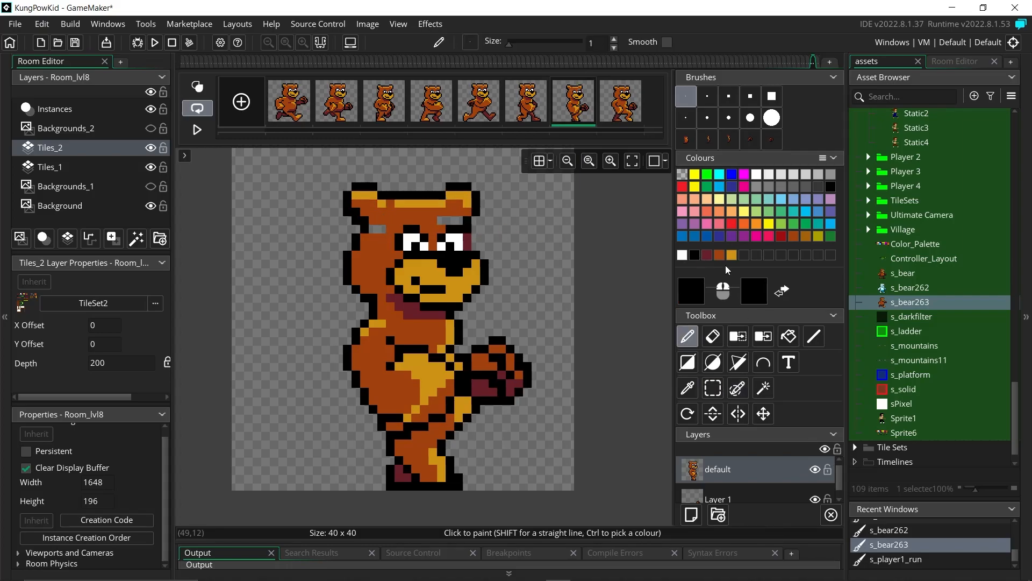
click(719, 256)
drag(373, 229, 382, 229)
drag(442, 220, 459, 220)
click(198, 130)
click(199, 130)
Step: Compare frames 2, 3, 5 and 7 and preview the run cycle
click(695, 255)
click(380, 110)
click(347, 111)
click(380, 111)
click(347, 111)
click(388, 107)
click(479, 110)
click(571, 111)
click(198, 130)
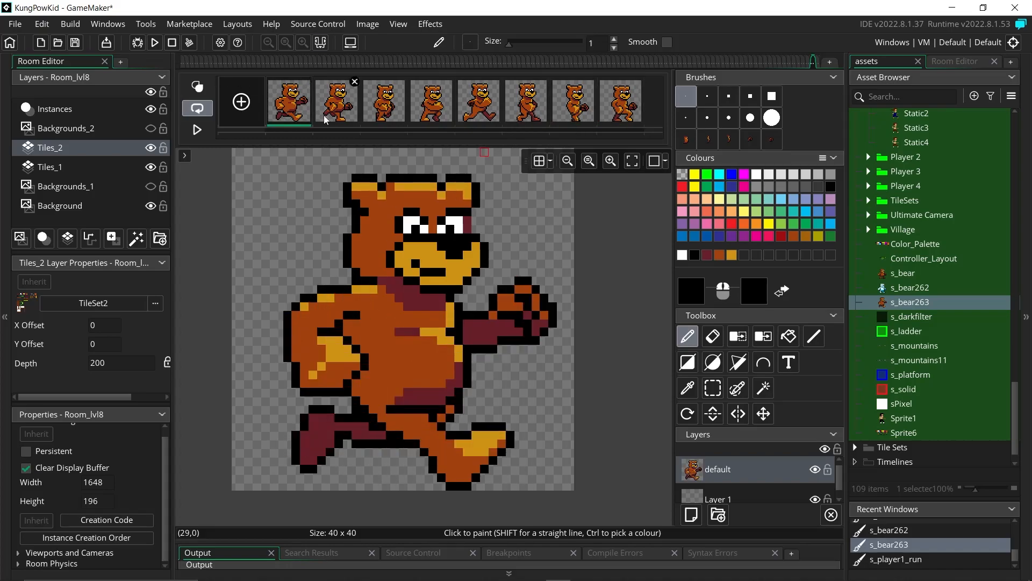
click(198, 130)
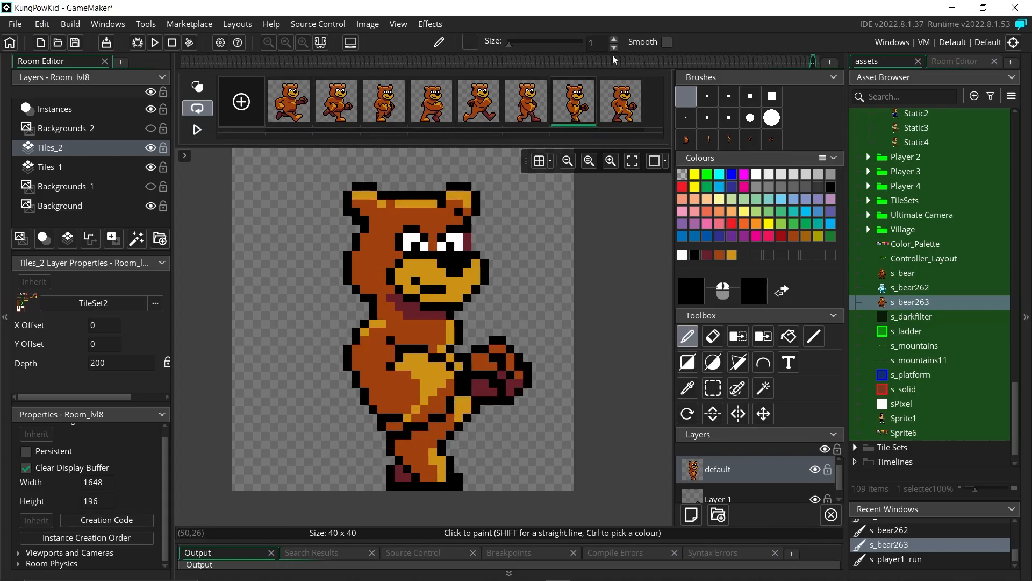
Step: Touch up the black ear outline on frames 8, 1, 2, 3, 4 and 5
click(619, 109)
click(458, 213)
click(303, 86)
click(458, 204)
click(340, 107)
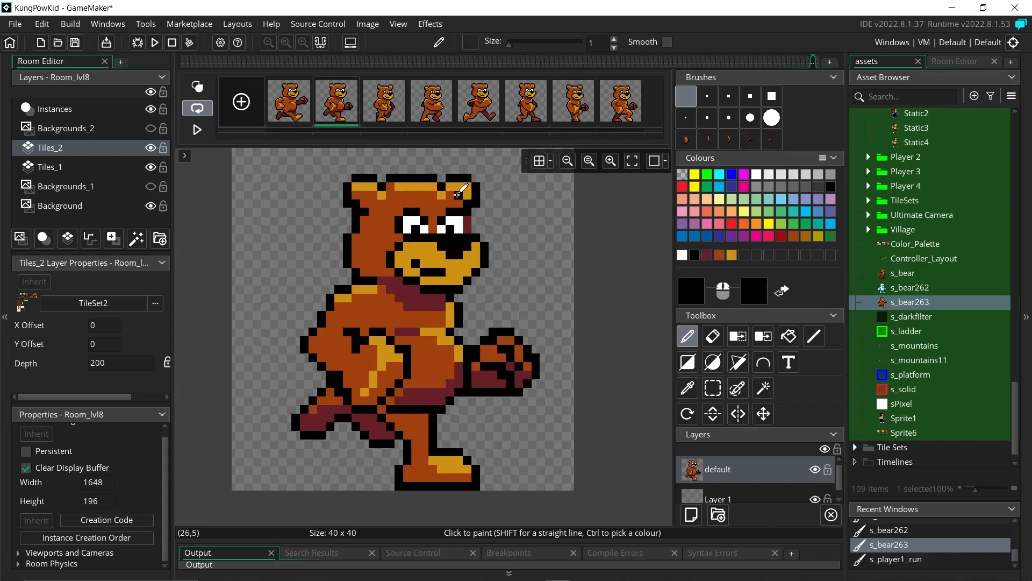
click(458, 203)
click(387, 110)
click(435, 110)
click(459, 220)
click(476, 112)
click(523, 112)
click(458, 204)
Step: Add black pixels beside the ear on frames 7, 8, 2 and 3
click(578, 112)
click(618, 110)
click(198, 131)
click(198, 131)
click(356, 229)
click(338, 110)
click(356, 229)
click(385, 111)
click(356, 230)
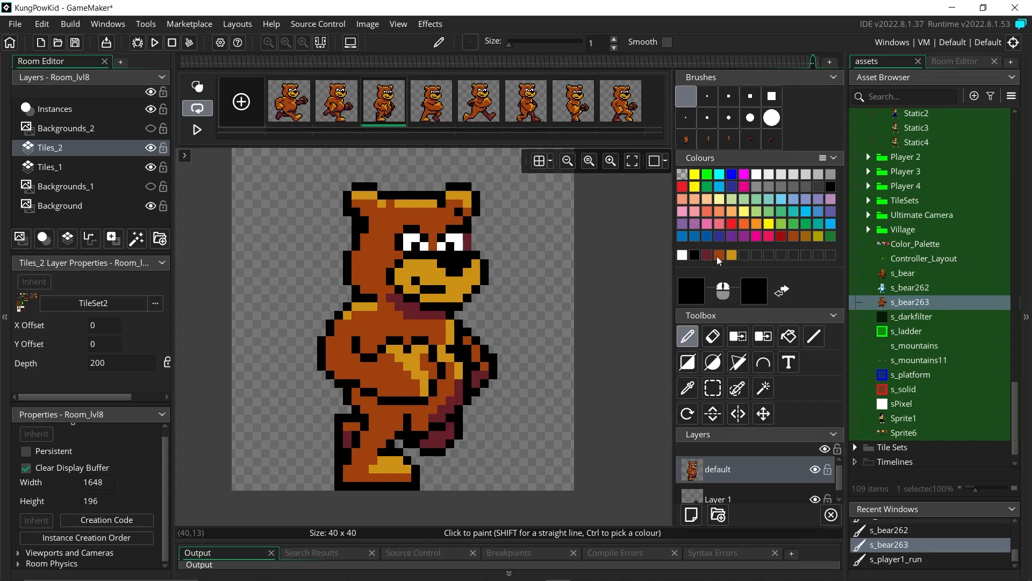
Step: Review frames 3 and 4 against repeated previews of the running animation
click(718, 256)
click(196, 129)
click(198, 135)
click(384, 102)
ctrl+click(407, 235)
click(419, 117)
click(199, 130)
click(199, 130)
click(384, 102)
click(720, 255)
click(198, 131)
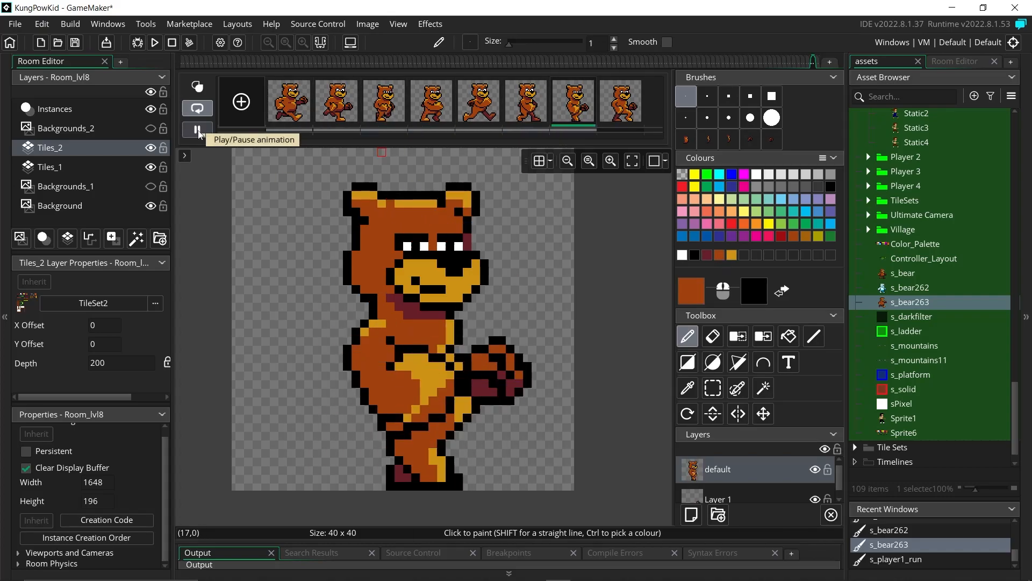
click(343, 102)
Step: Turn the rectangle-selected bear eyes into a custom brush, then revert to the single-pixel brush
click(713, 388)
drag(408, 220, 467, 229)
click(368, 24)
click(371, 51)
click(384, 103)
click(438, 241)
click(432, 103)
click(197, 130)
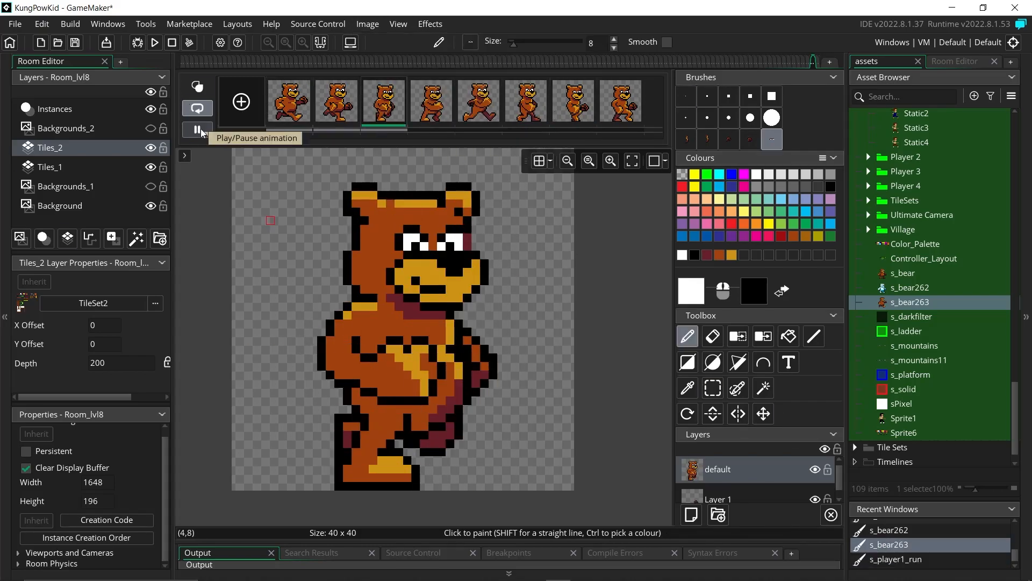
click(695, 255)
click(686, 96)
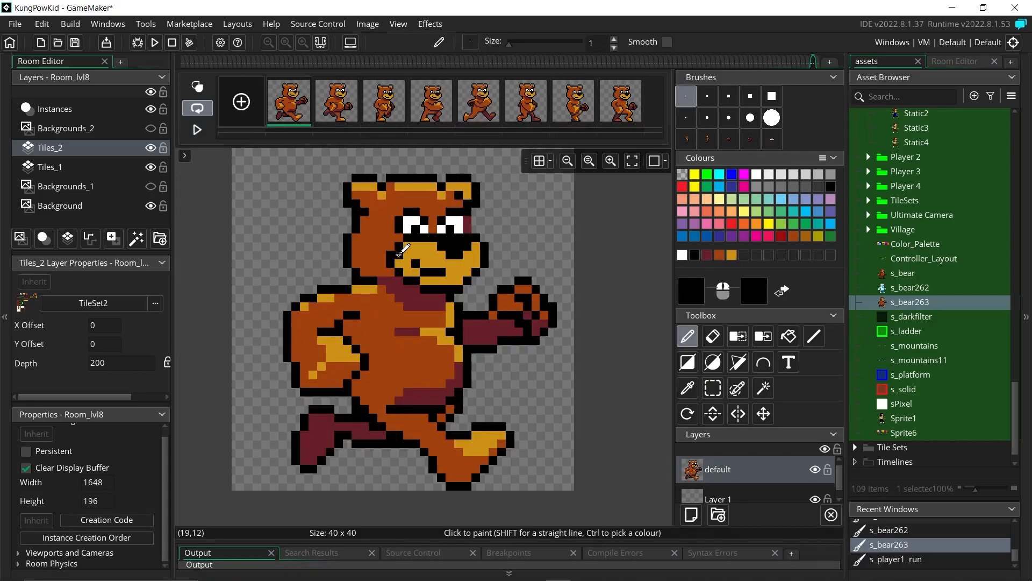
Step: Paint the bear's mouth gold on frame 7 and preview the animation
click(732, 255)
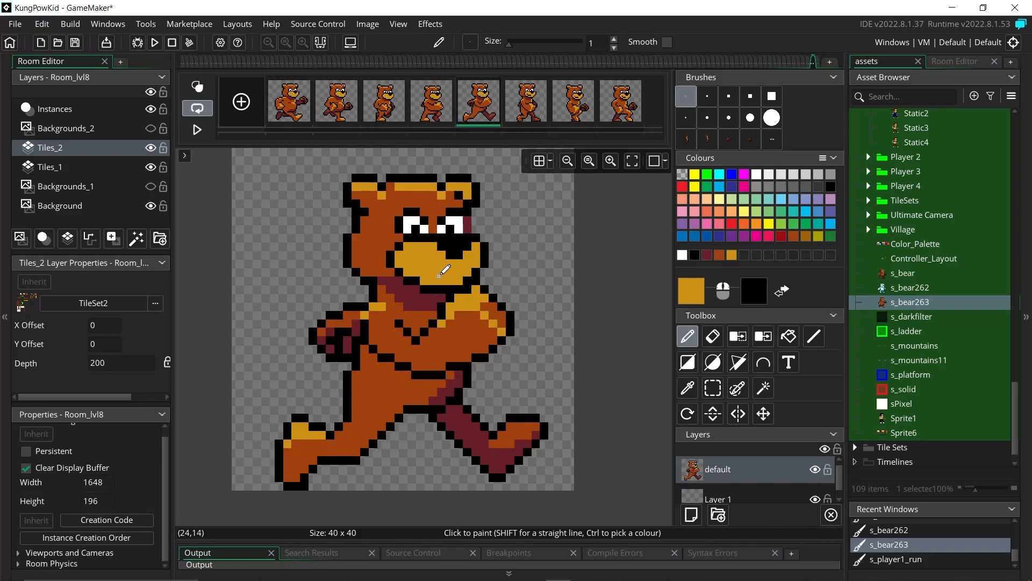
drag(415, 281, 441, 289)
key(Right)
ctrl+click(450, 281)
click(384, 102)
click(431, 102)
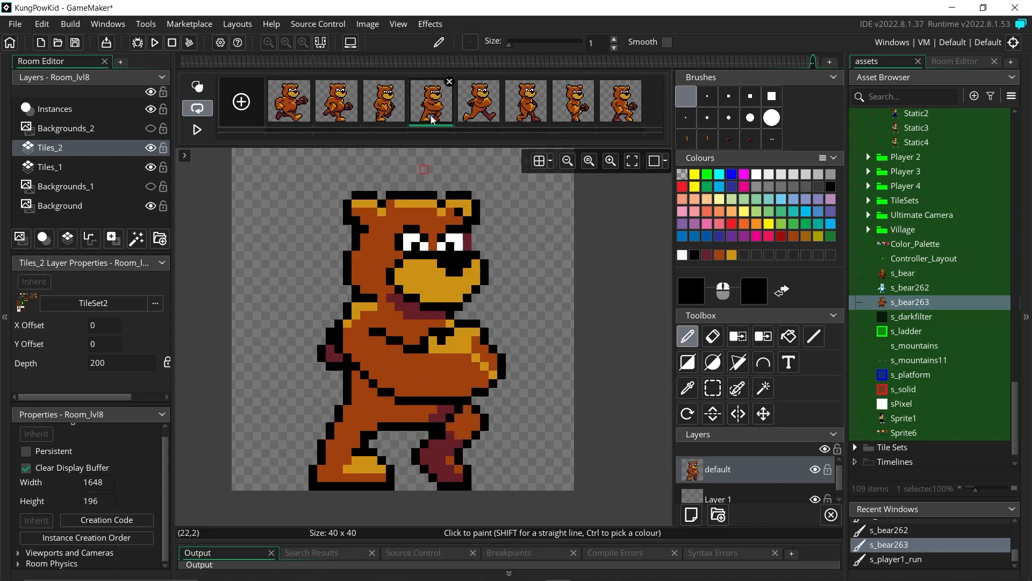
click(478, 102)
click(197, 130)
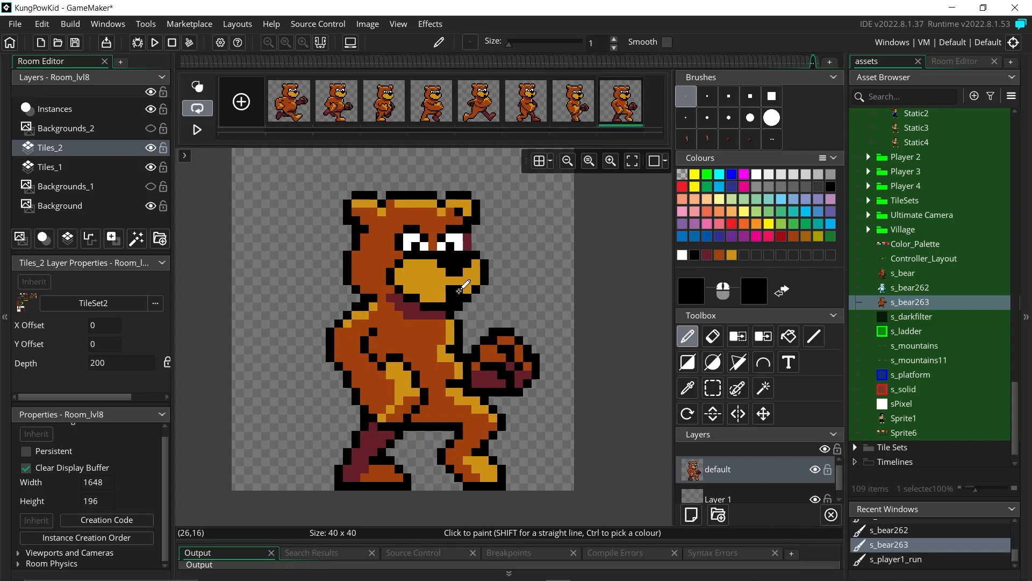
click(198, 131)
click(197, 129)
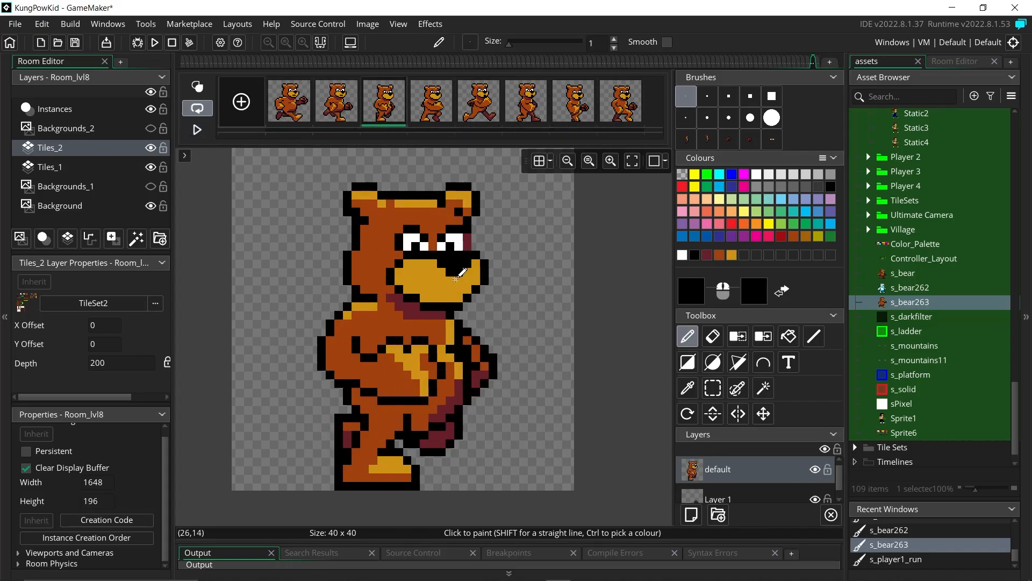
click(198, 131)
Step: Add a gold mouth pixel on frame 4 and black mouth pixels on frame 6
click(442, 110)
click(731, 255)
click(433, 289)
click(387, 110)
click(479, 110)
click(508, 115)
click(695, 255)
click(197, 129)
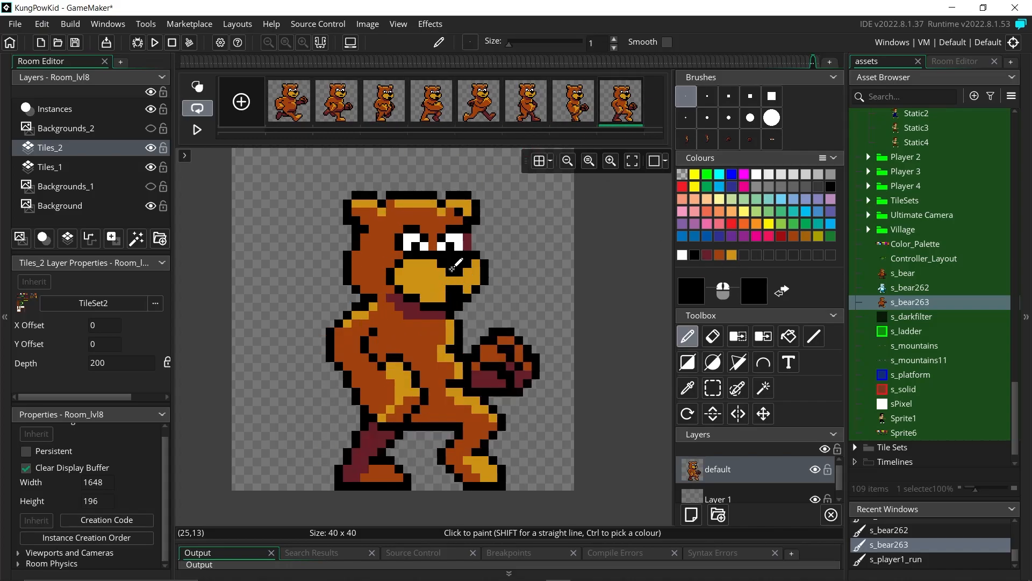
click(197, 130)
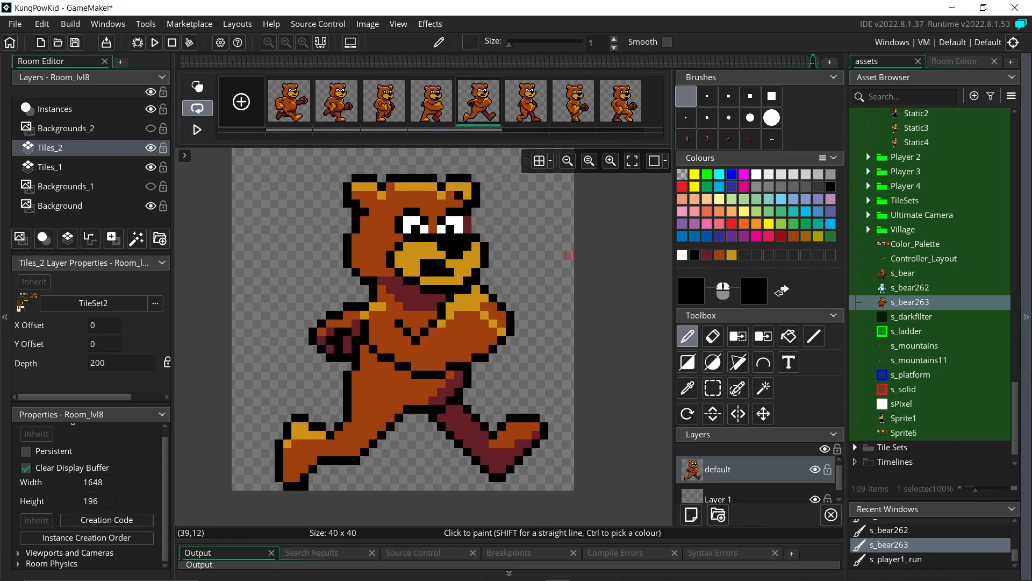
click(529, 111)
drag(425, 272, 434, 264)
click(196, 129)
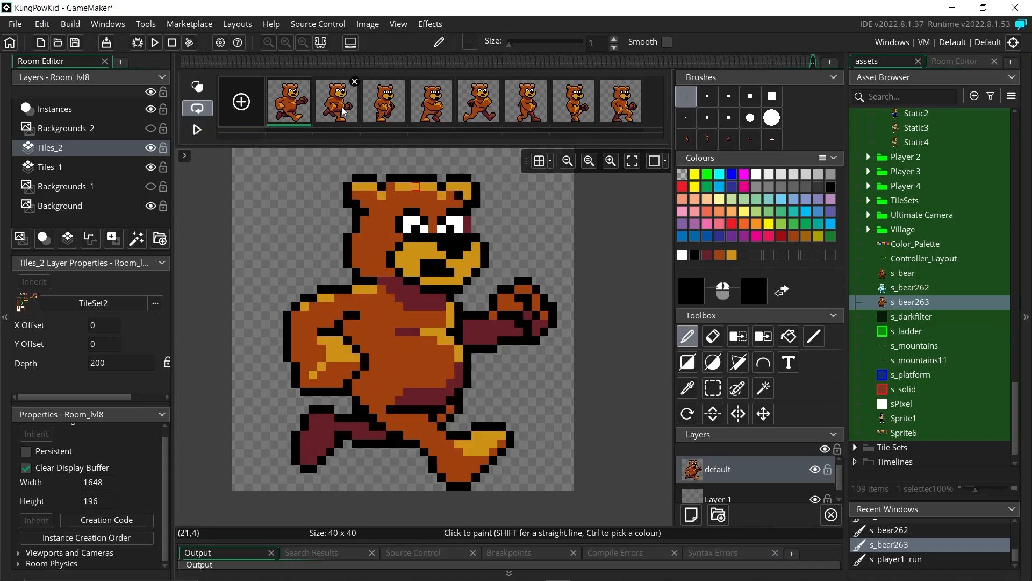
click(197, 130)
Step: Sample the bear's gold and paint the mouth gold on the following frames
ctrl+click(444, 286)
key(Right)
drag(441, 298, 459, 297)
key(Right)
key(Right)
key(Right)
key(Right)
click(202, 132)
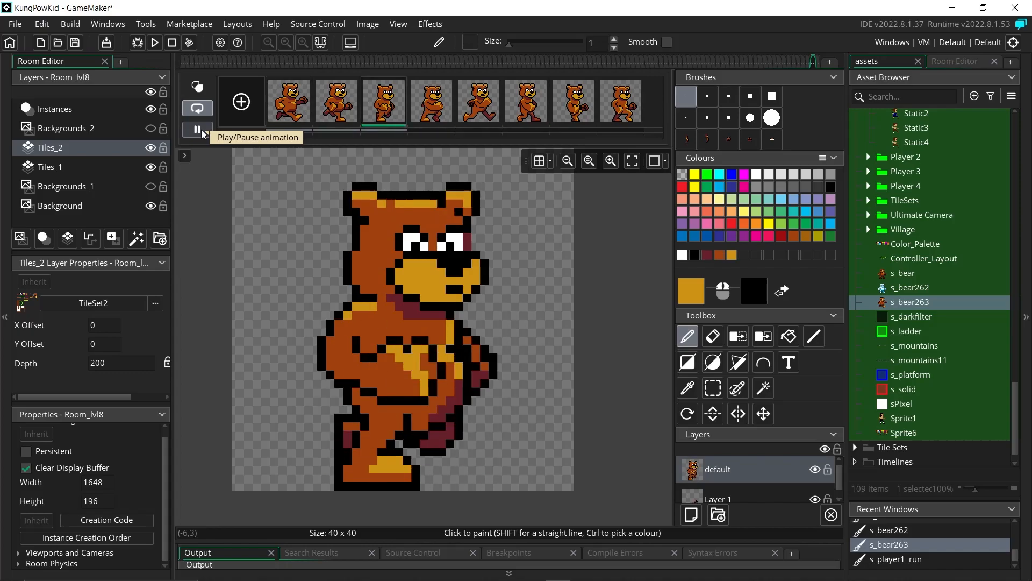
click(202, 132)
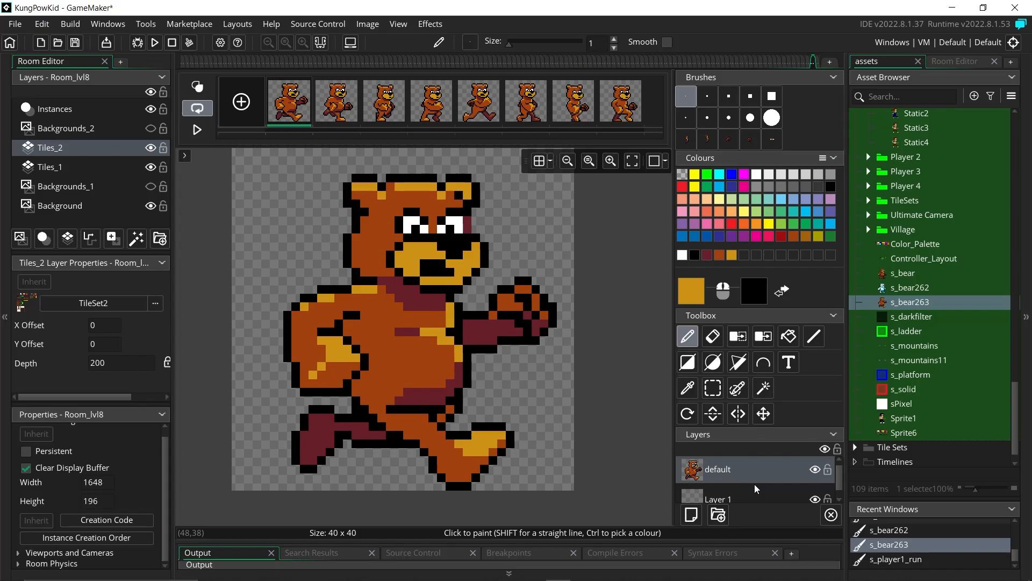
Step: Paint orange-brown over the back foot and add a gold knee highlight on frame 6
click(720, 256)
drag(313, 419, 328, 419)
click(433, 103)
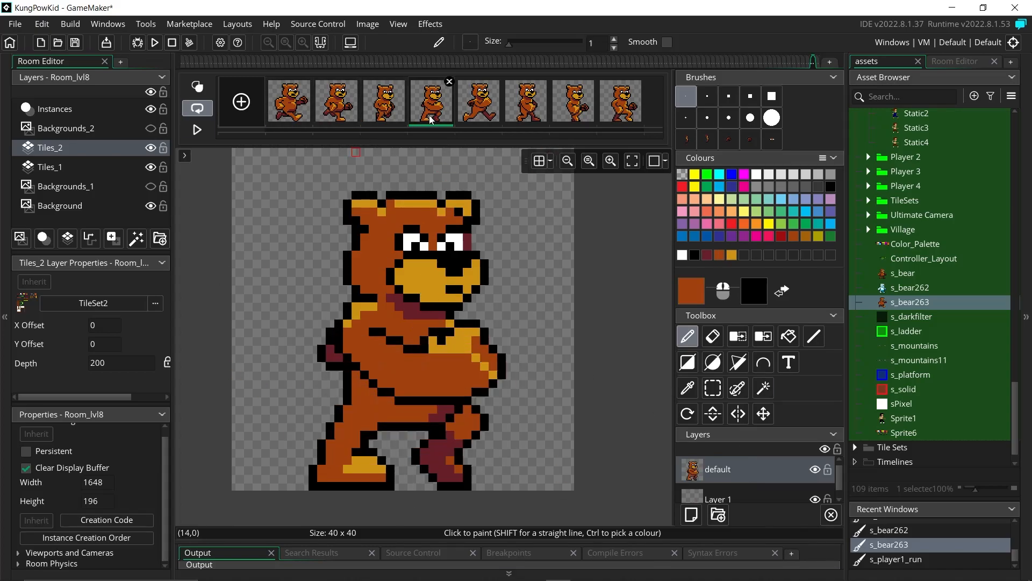
click(477, 106)
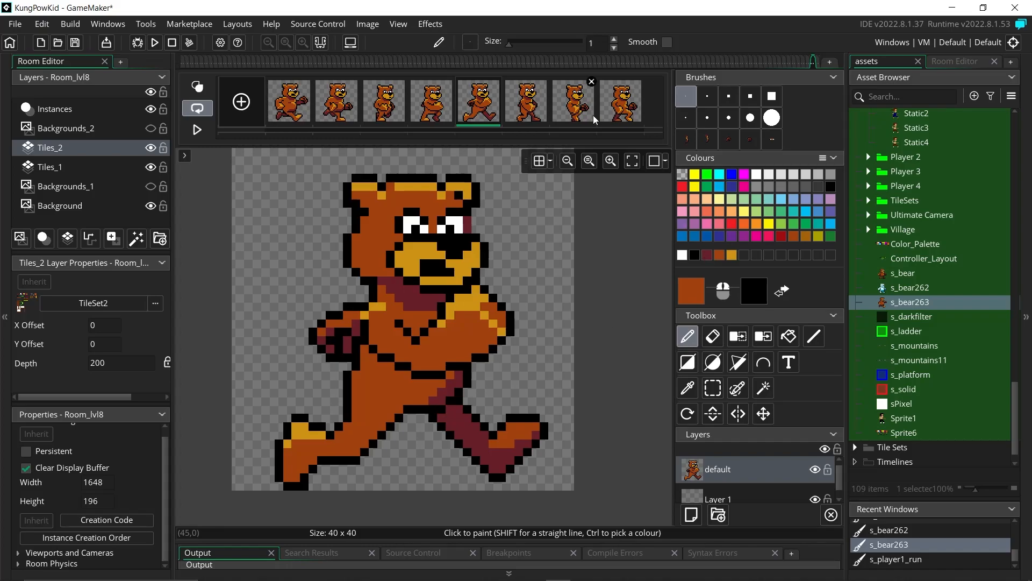
click(527, 102)
click(732, 256)
drag(414, 435, 381, 409)
mouse_move(408, 435)
mouse_down()
mouse_move(407, 443)
mouse_move(432, 426)
mouse_up()
click(620, 102)
click(290, 105)
Step: Touch up the gold knee pixels on frame 2, then step through the frames to frame 8
click(337, 104)
drag(425, 418, 417, 417)
key(e)
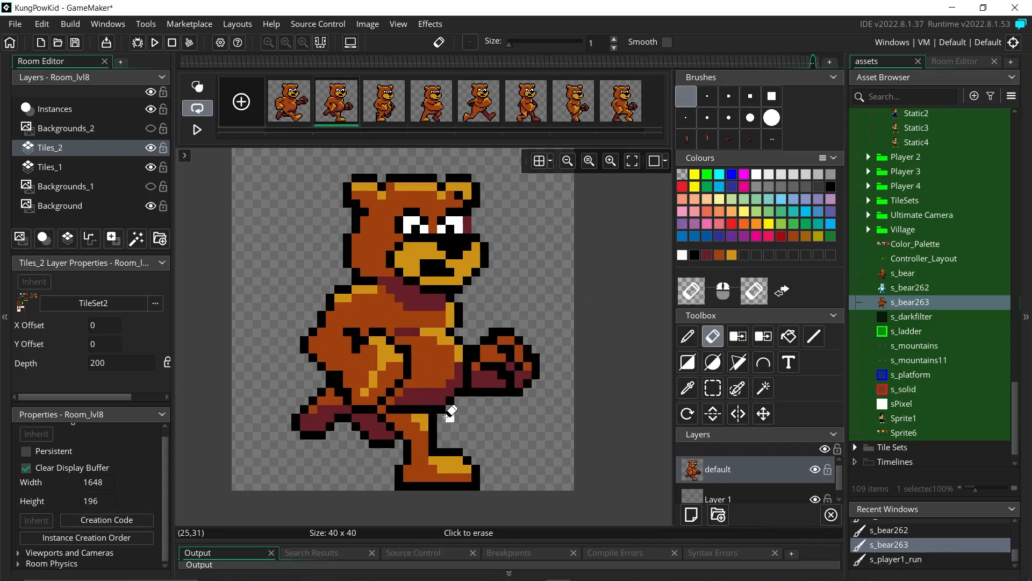
click(396, 109)
click(429, 110)
click(476, 113)
click(524, 115)
click(564, 118)
click(612, 118)
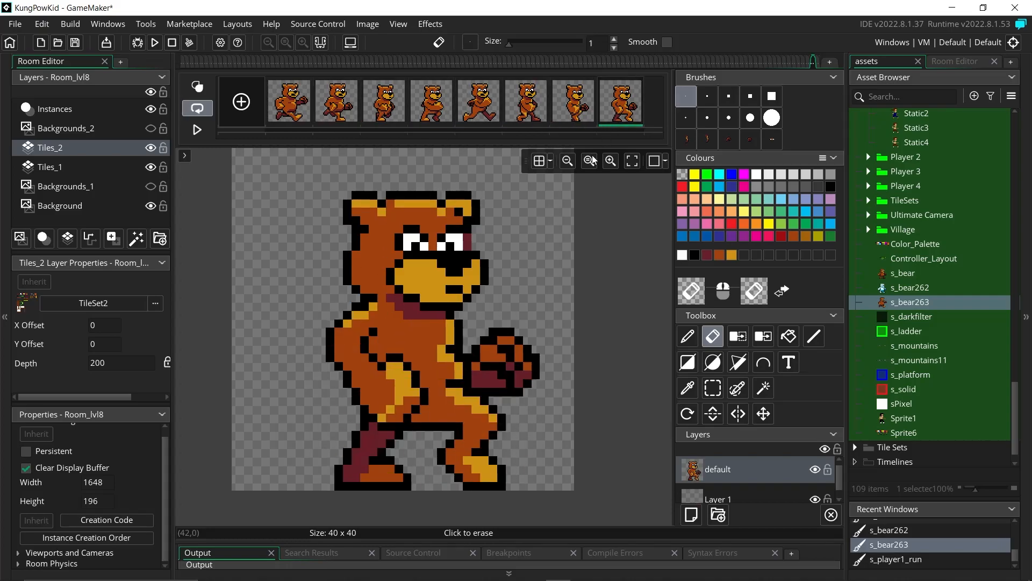
Step: Compare the first two run frames and pick the bear's orange-brown fur colour
key(p)
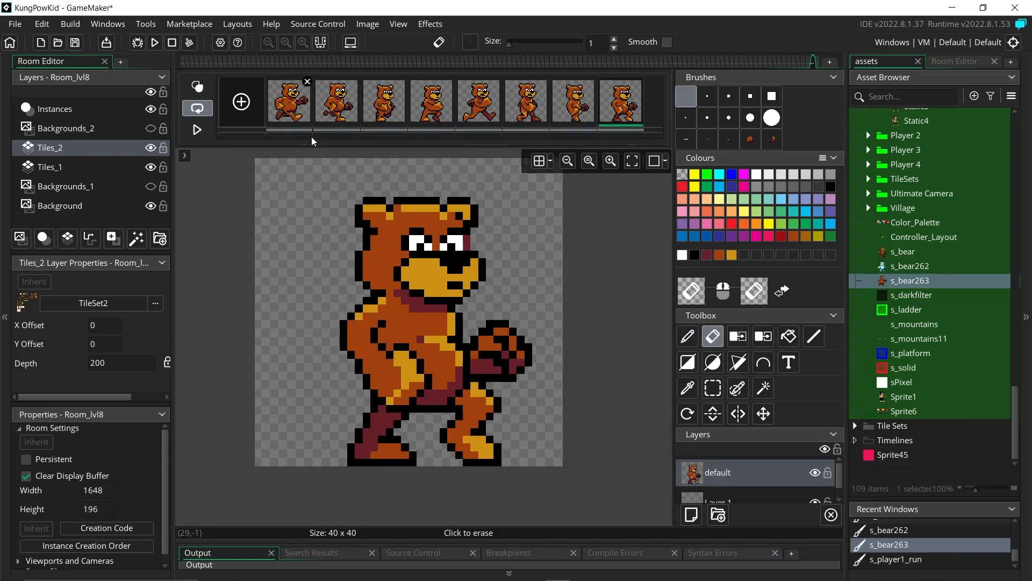
click(293, 107)
key(p)
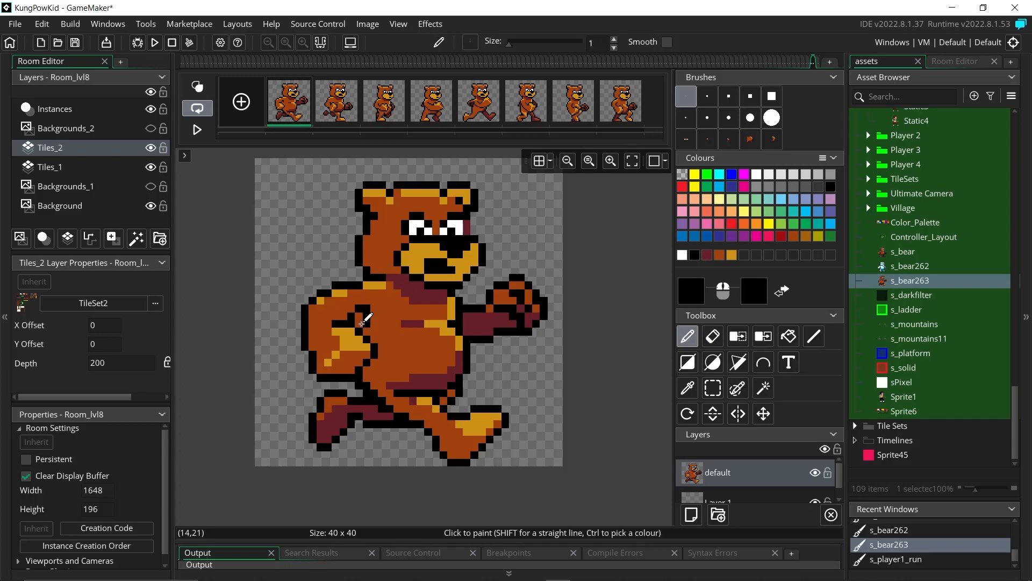
click(713, 336)
click(328, 96)
click(304, 91)
click(328, 97)
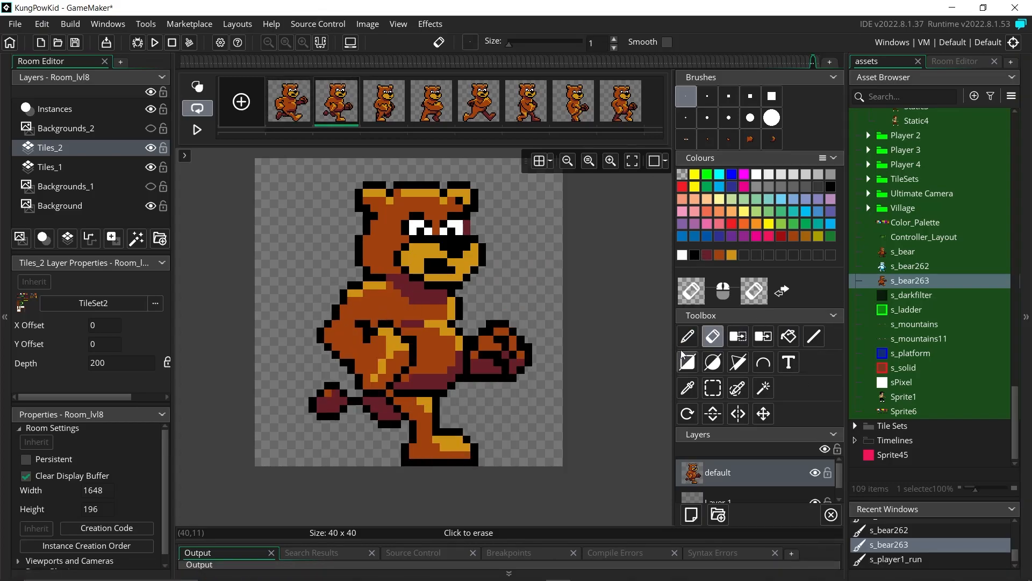
key(p)
ctrl+click(371, 332)
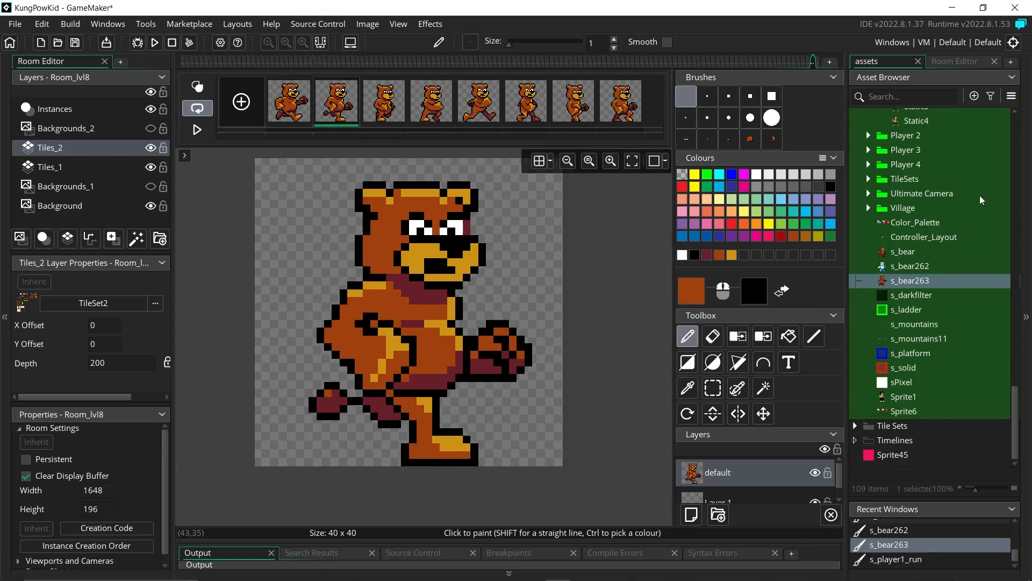
click(383, 101)
ctrl+click(375, 323)
Step: Review frames up to the fifth, pick the gold colour, and return to frame 2
click(293, 105)
click(388, 104)
click(425, 106)
click(489, 116)
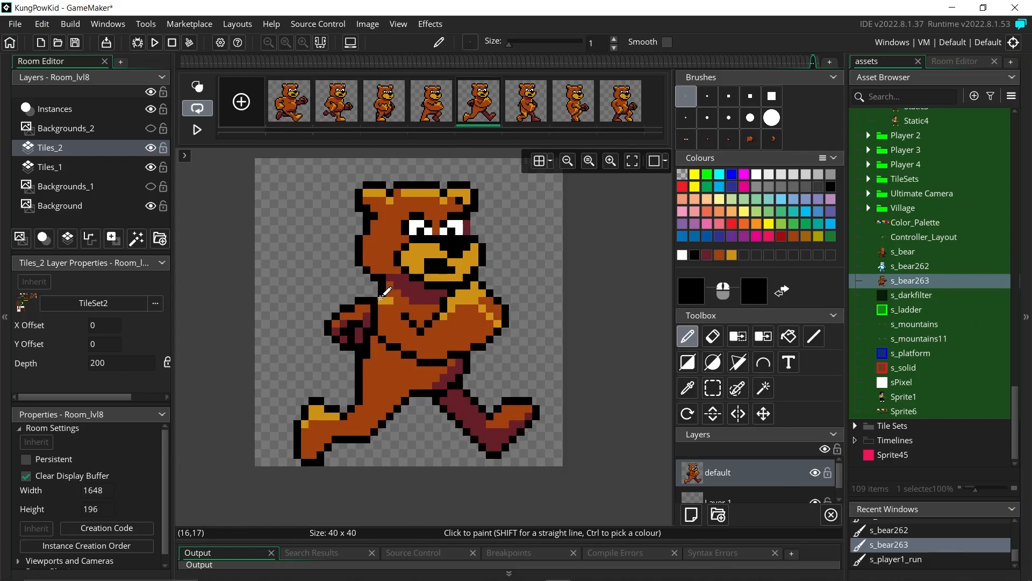
click(732, 256)
click(521, 113)
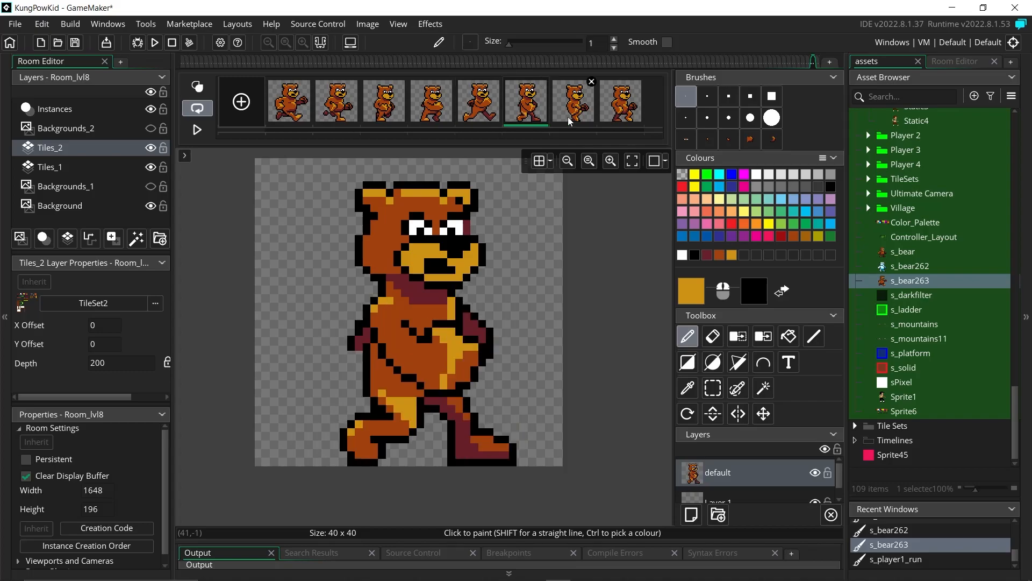
click(570, 111)
click(287, 110)
click(322, 112)
Step: Outline frame 2's trailing arm in black and fill it with maroon
click(708, 255)
ctrl+click(316, 404)
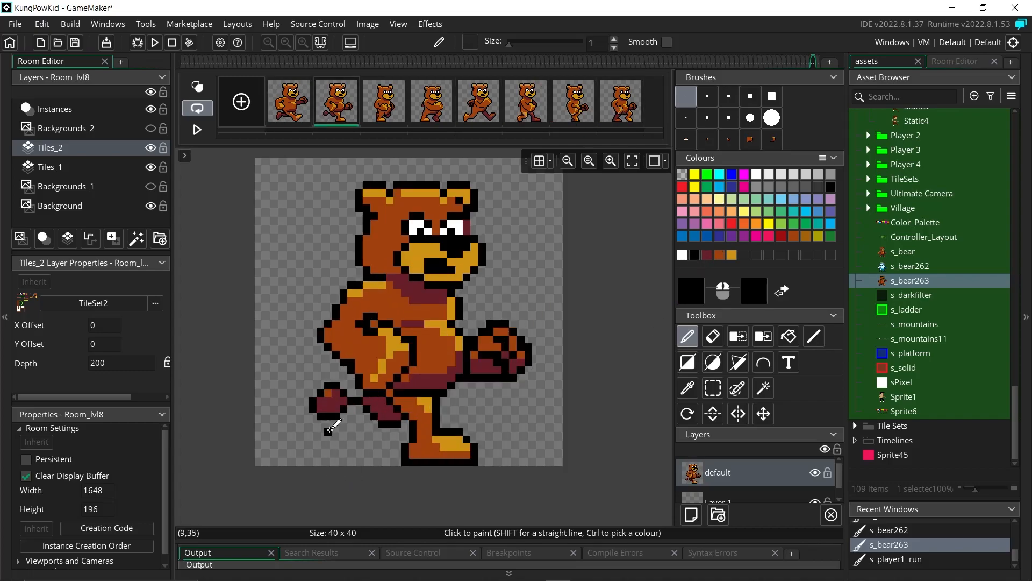
mouse_move(337, 378)
mouse_down()
mouse_move(345, 368)
mouse_move(344, 385)
mouse_move(357, 387)
mouse_up()
click(708, 256)
click(718, 258)
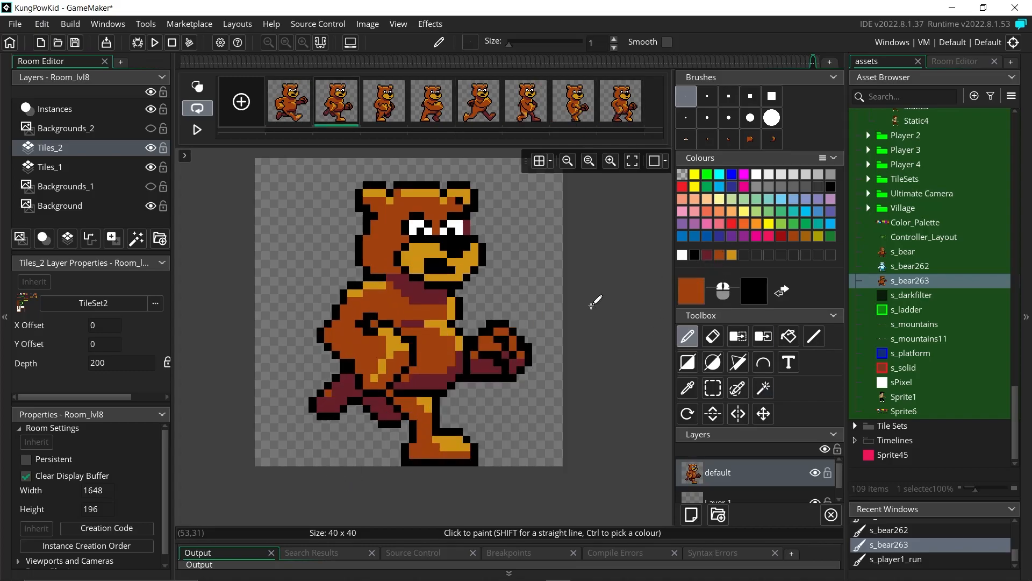
Step: Flip through frames 3 to 8 and play the run animation to check the motion
click(384, 102)
click(432, 102)
click(481, 113)
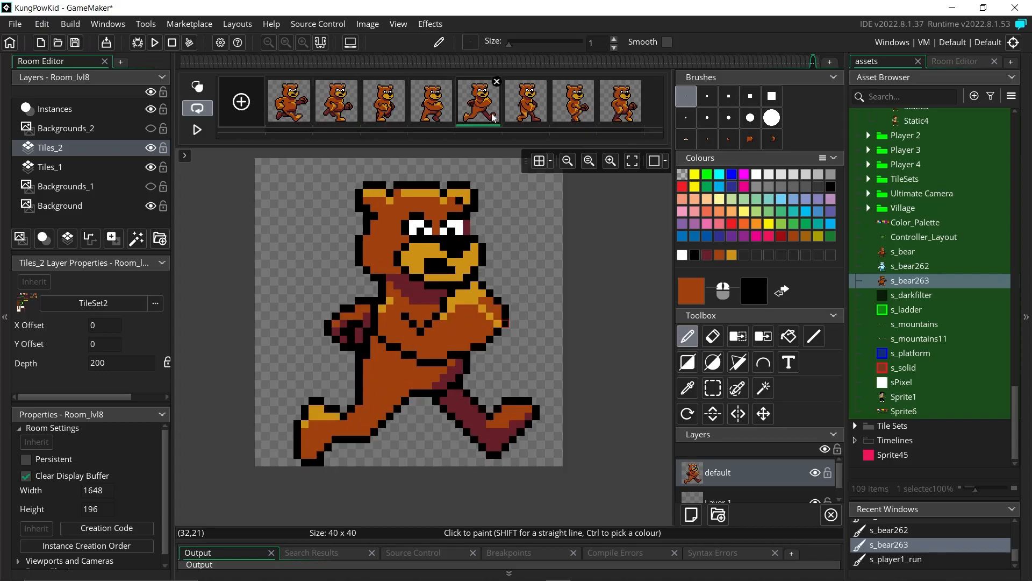
click(520, 111)
click(573, 113)
click(619, 114)
click(432, 115)
click(526, 115)
click(336, 115)
click(384, 116)
key(Return)
key(Return)
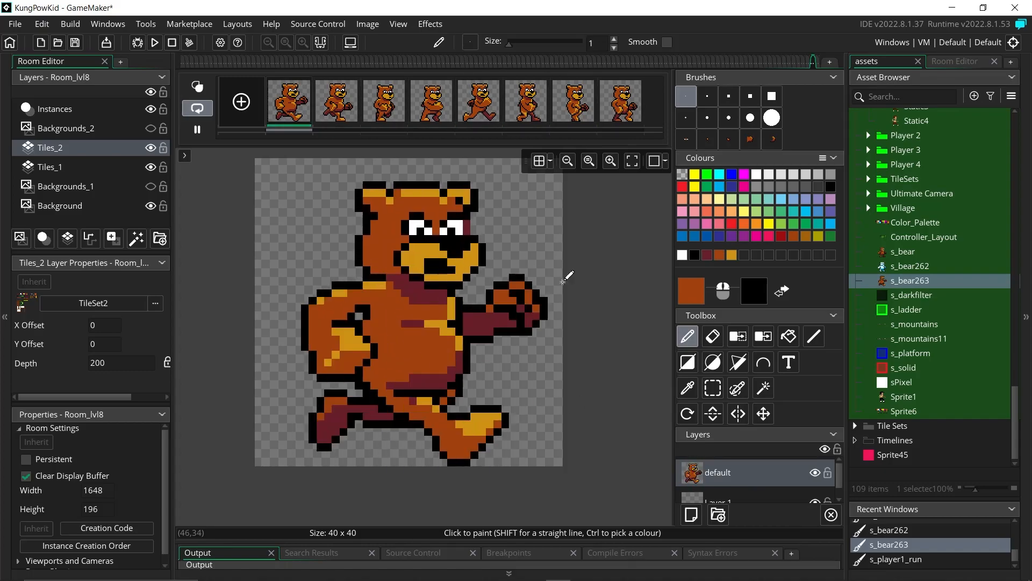
Step: Step through frames 2 to 8 once more and start the animation preview
click(713, 337)
click(337, 107)
click(384, 110)
click(432, 110)
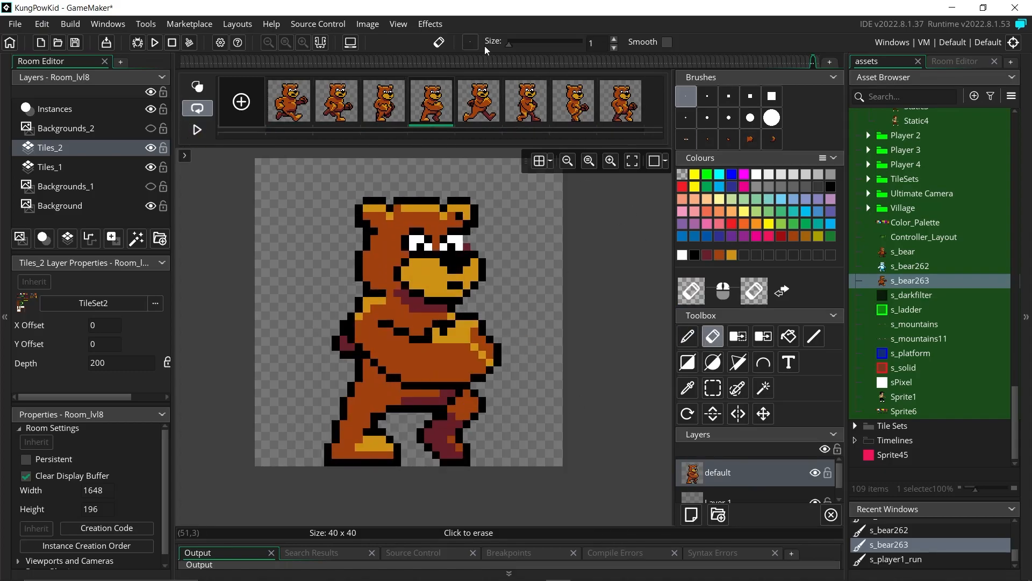
click(479, 111)
click(530, 113)
click(574, 111)
click(620, 110)
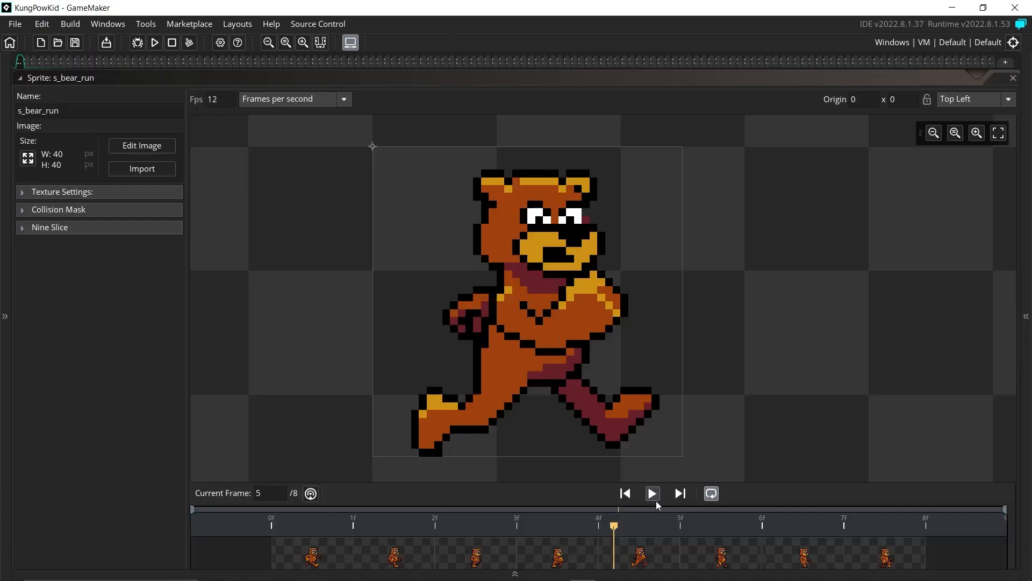
click(655, 500)
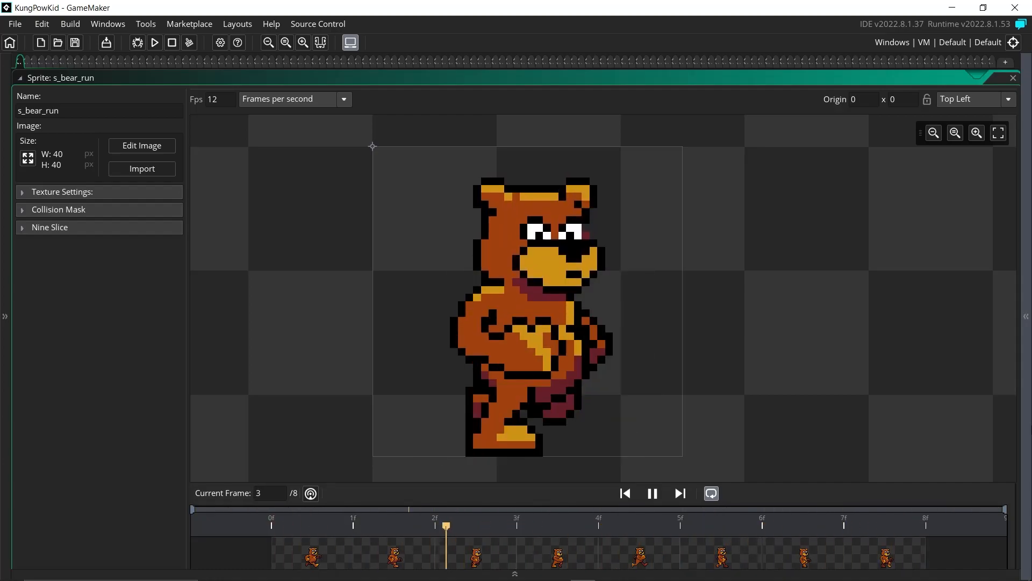
Step: Stop the s_bear_run preview and restore the editor panels with F12
click(652, 493)
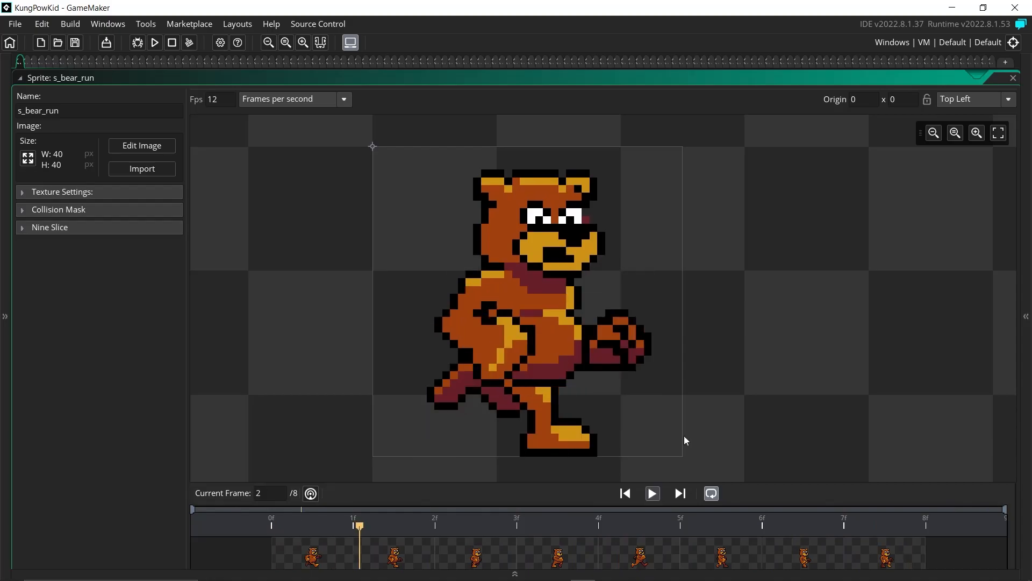
key(F12)
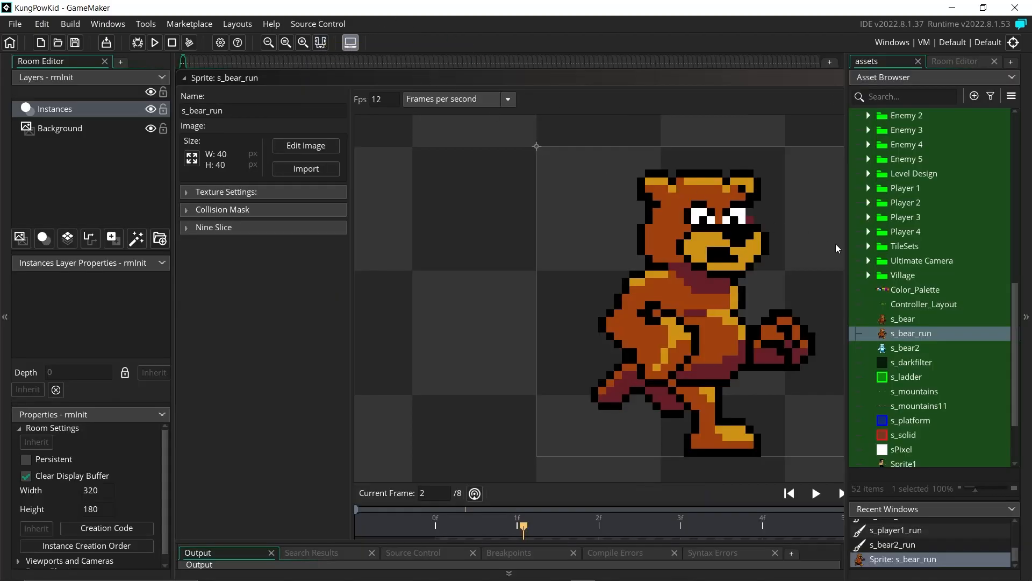
Step: Duplicate s_bear_run as s_bear_run265 and open its eight frames in the image editor
right_click(906, 331)
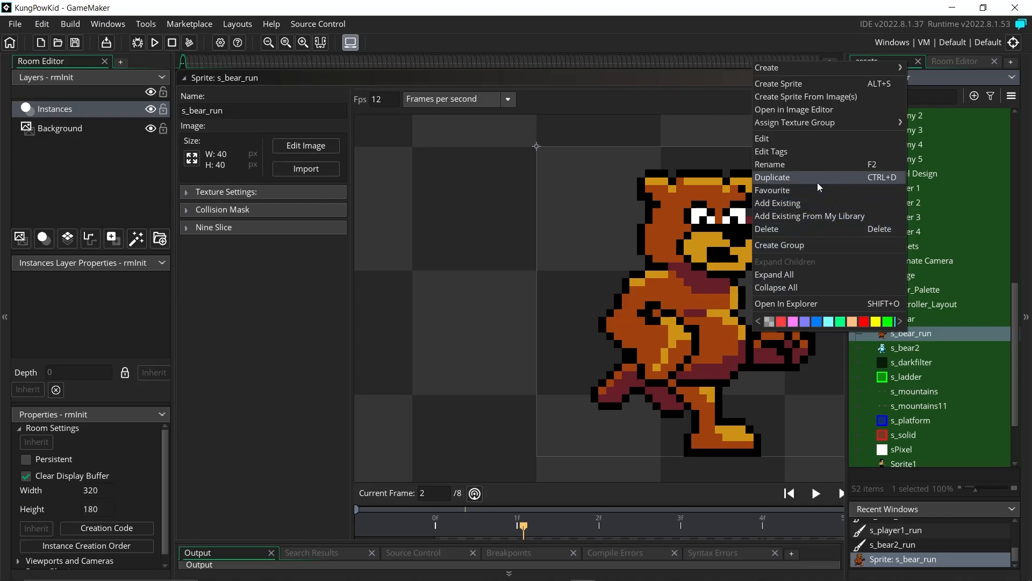
click(817, 182)
double_click(909, 350)
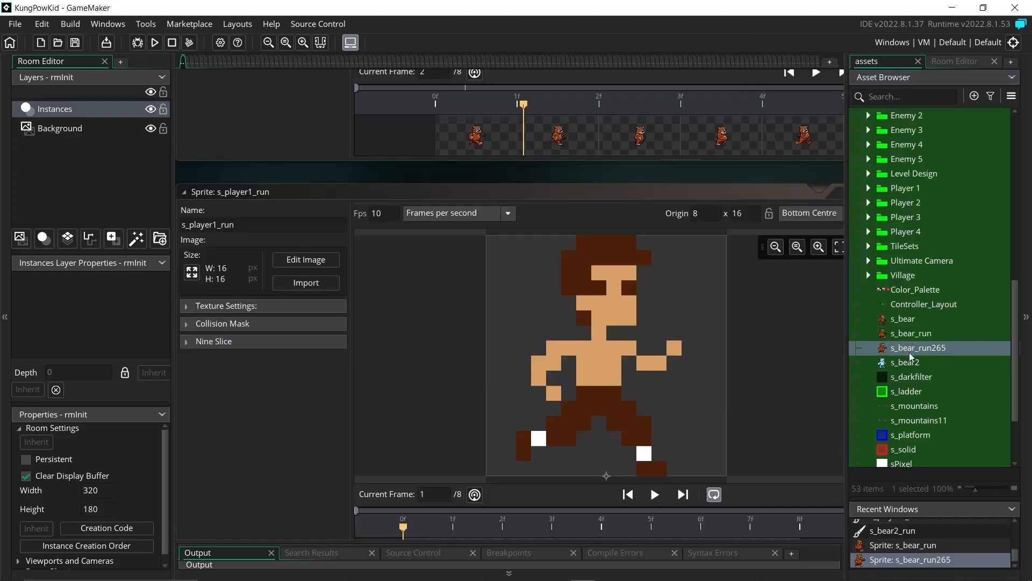
click(304, 173)
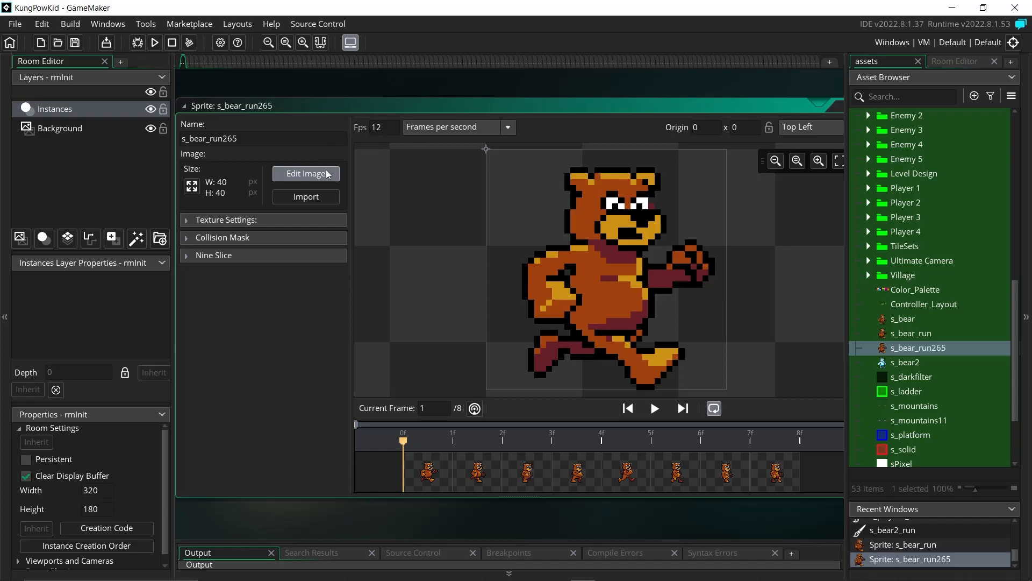
Step: Colour-swap the brown, gold and maroon shades on all eight frames to light blue tones, then play the animation
click(770, 342)
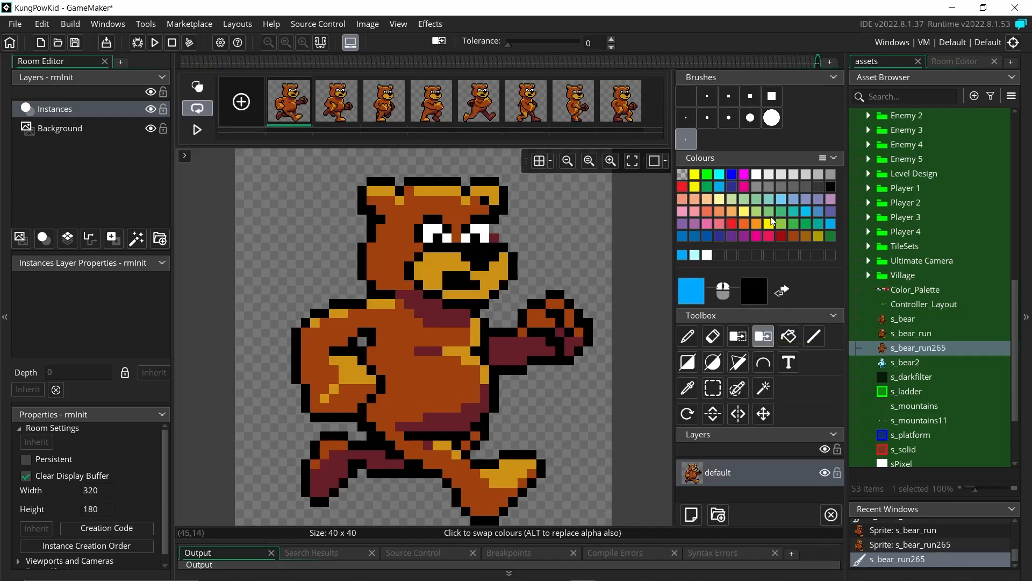
shift+click(619, 105)
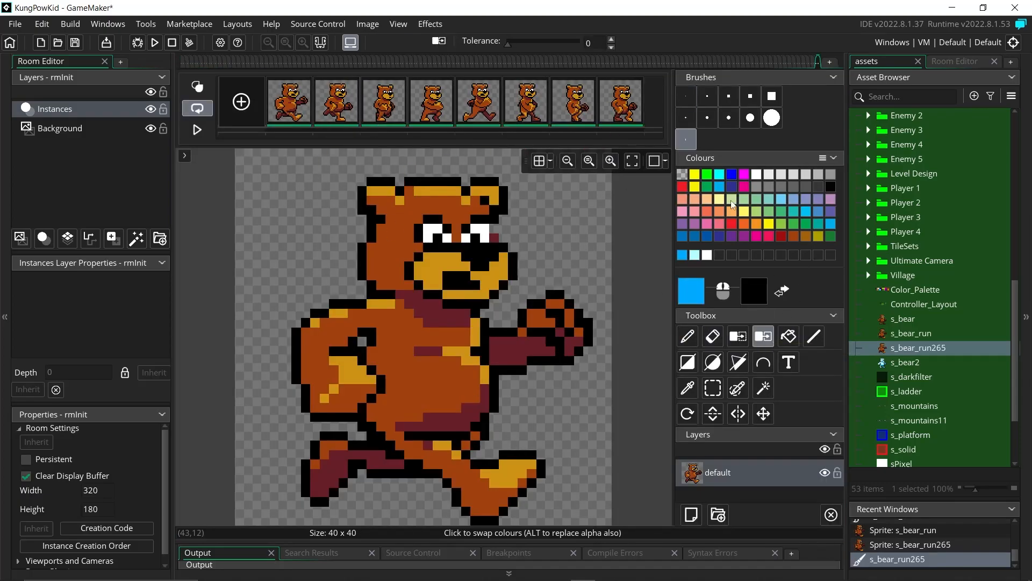
click(461, 418)
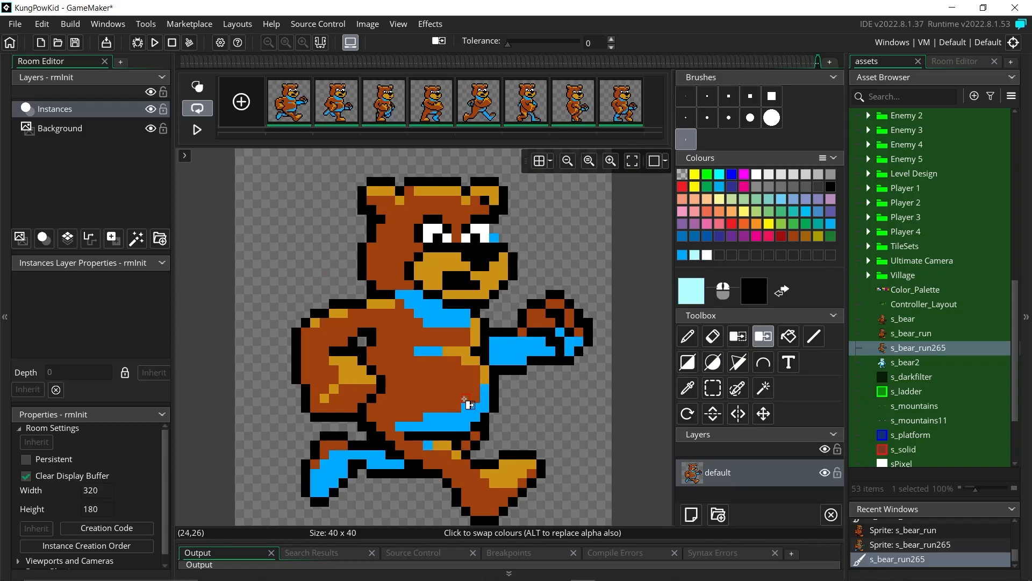
click(463, 404)
click(457, 350)
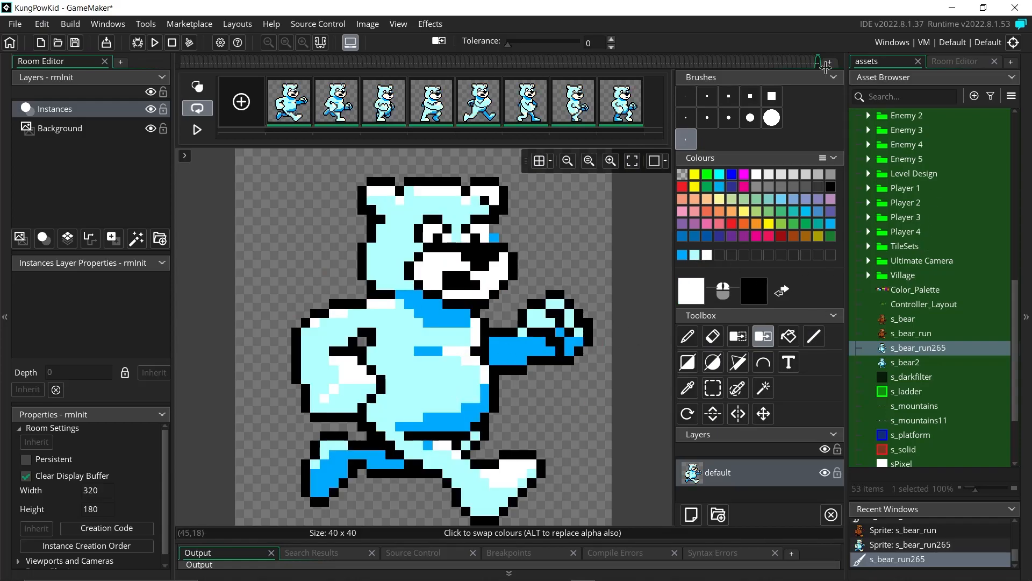
click(197, 130)
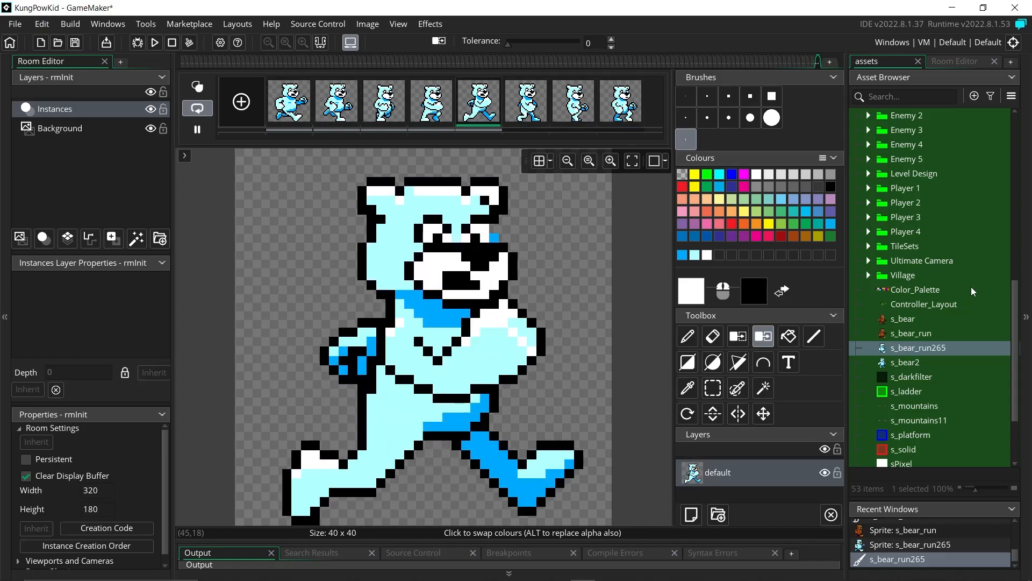
Step: Pause the blue bear preview and bring the side panels back
click(196, 131)
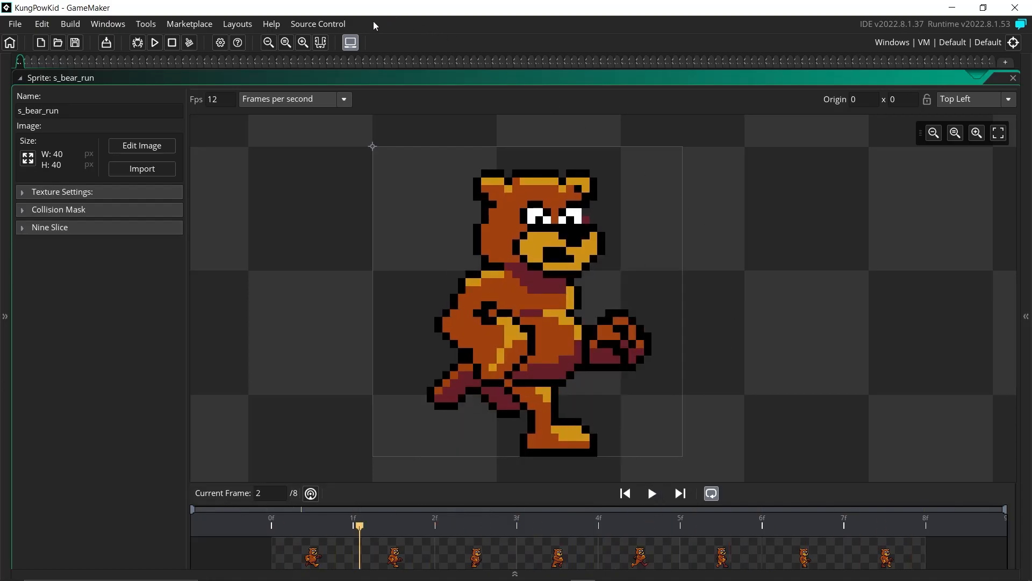
click(320, 42)
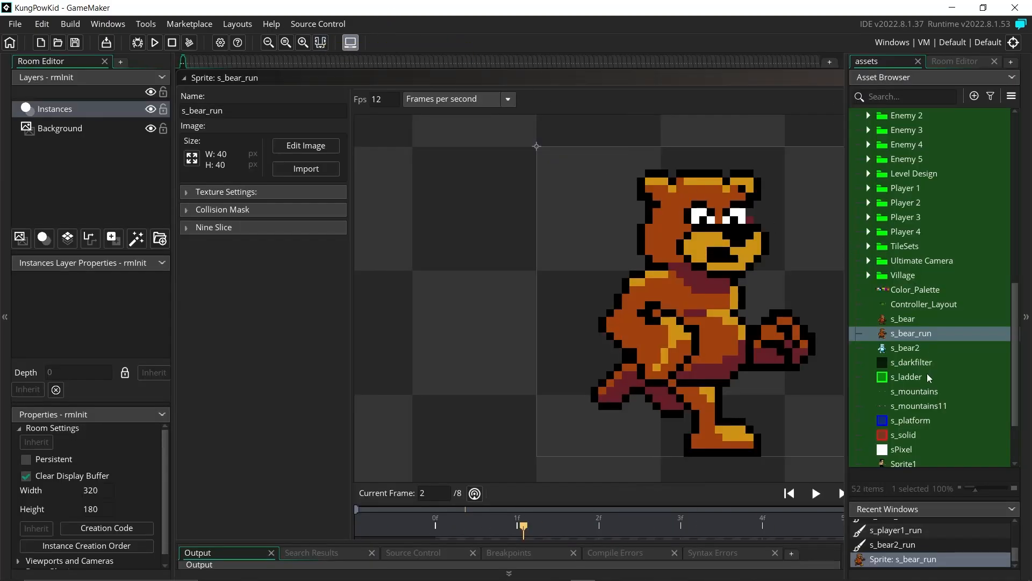